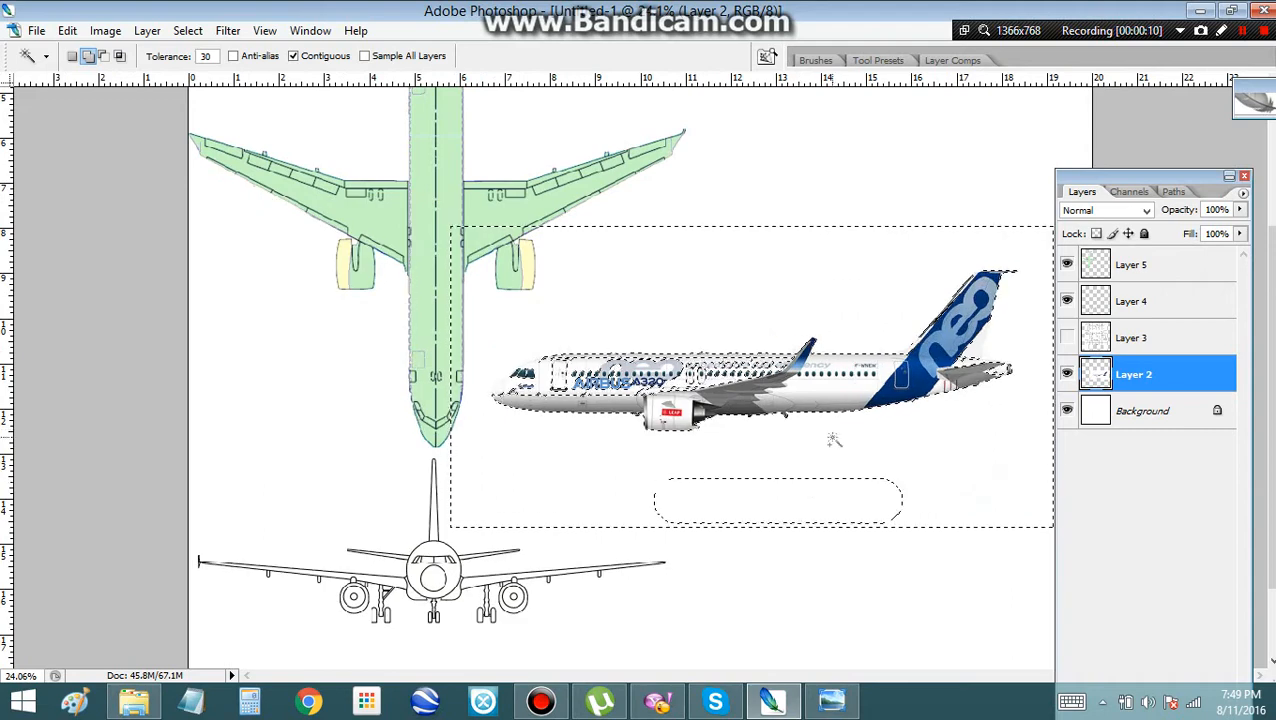
Move the Layers palette clear of the airplane's tail and clear the existing selection
scroll(832, 441, up, 3)
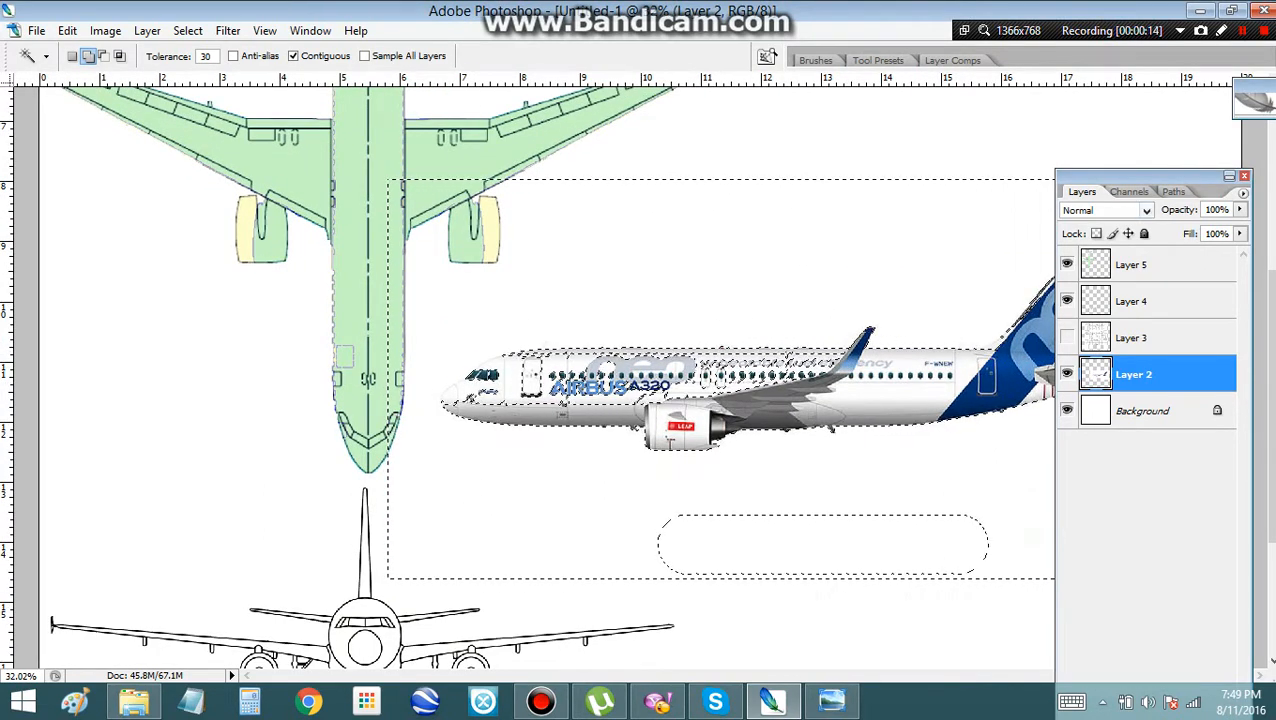
drag(1140, 176, 221, 166)
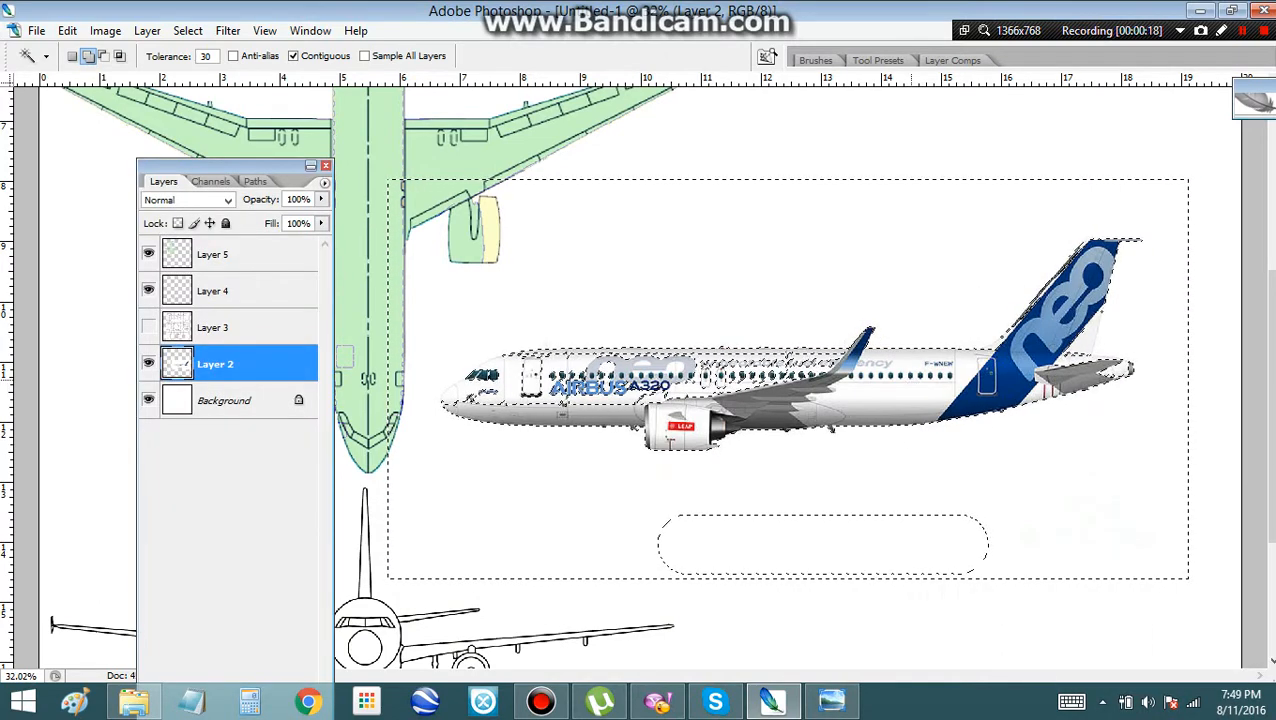
key(ctrl+d)
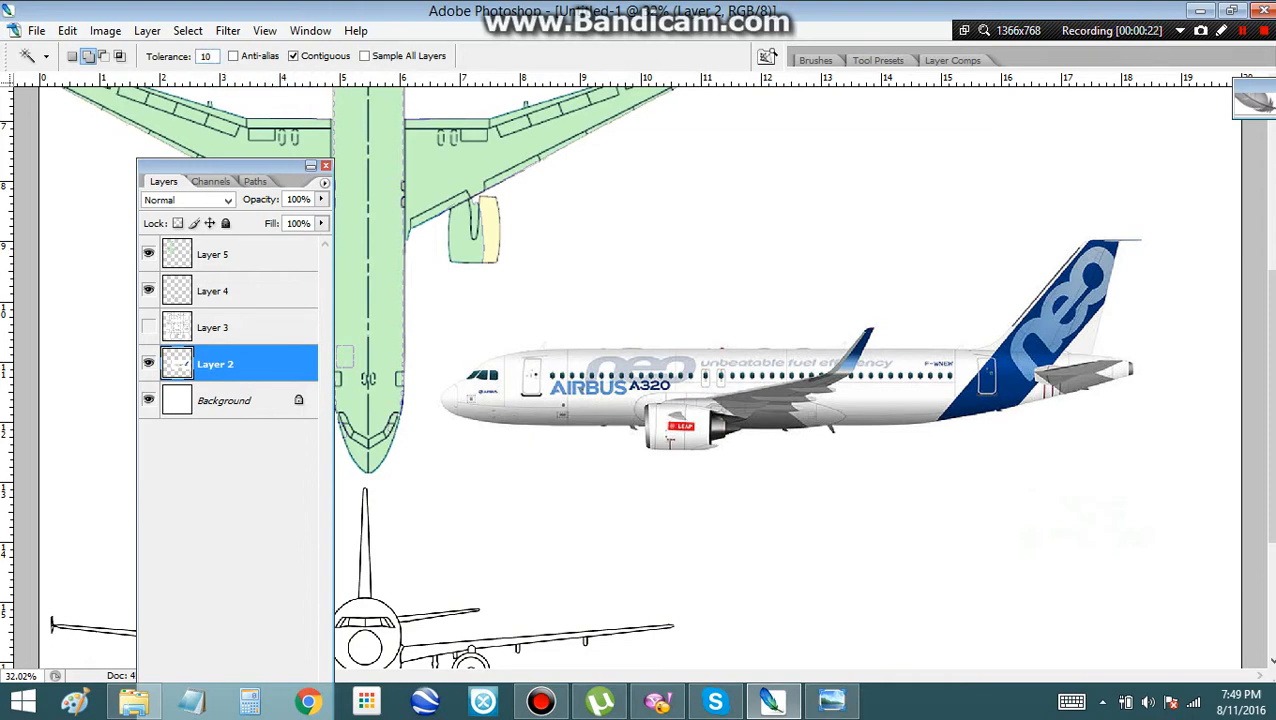
Try selecting the white background around the side-view airplane with the Magic Wand at tolerance 10, adding the faint marks below the tail
click(617, 476)
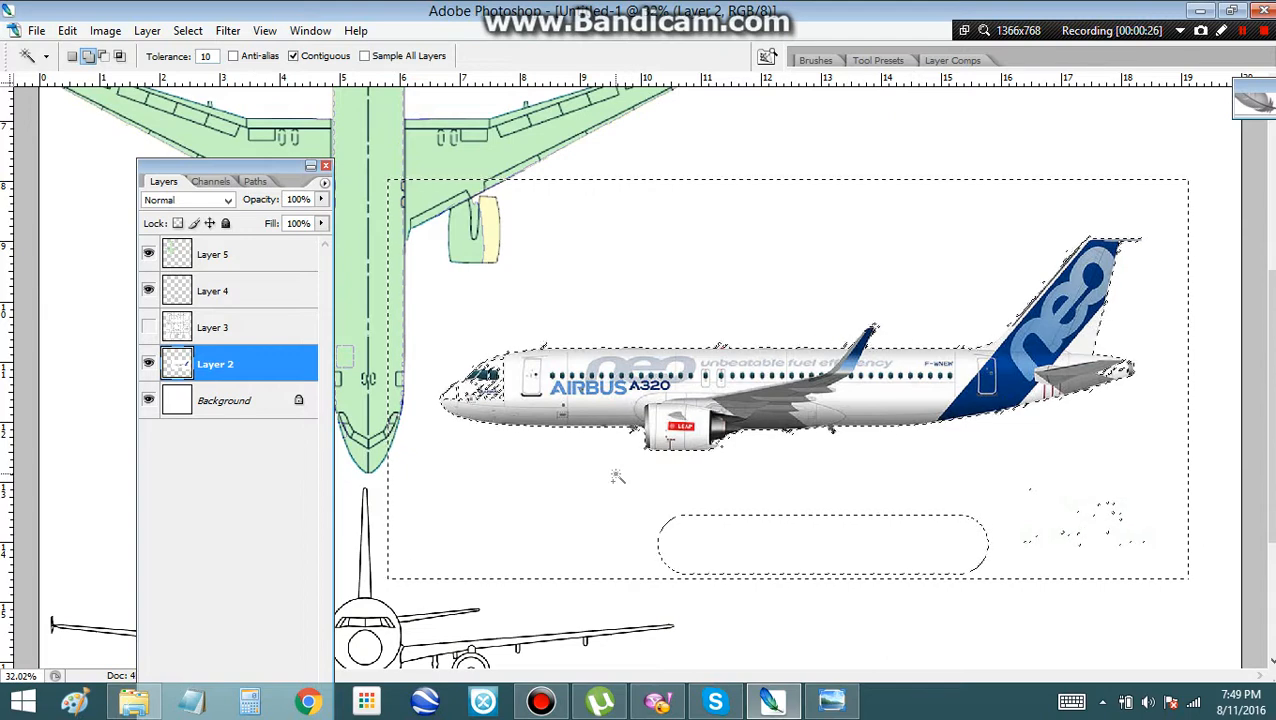
key(m)
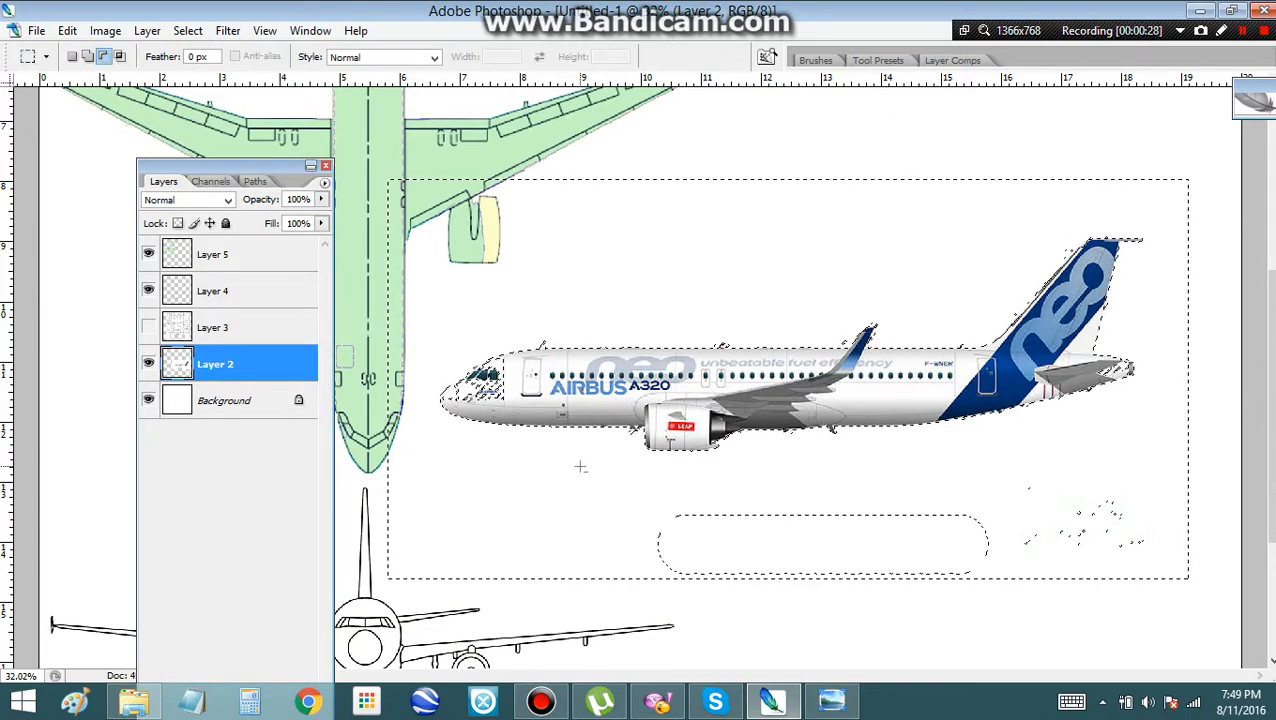
key(shift)
drag(902, 535, 1152, 571)
scroll(560, 372, up, 6)
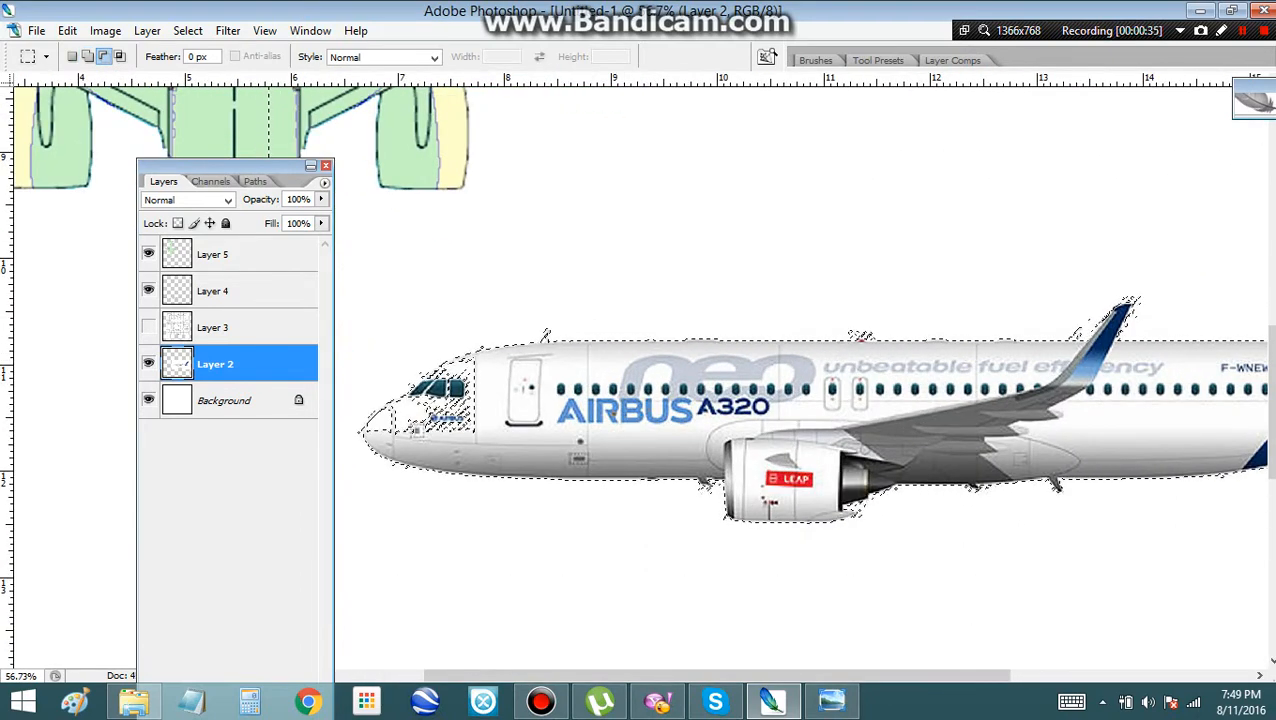
key(ctrl+d)
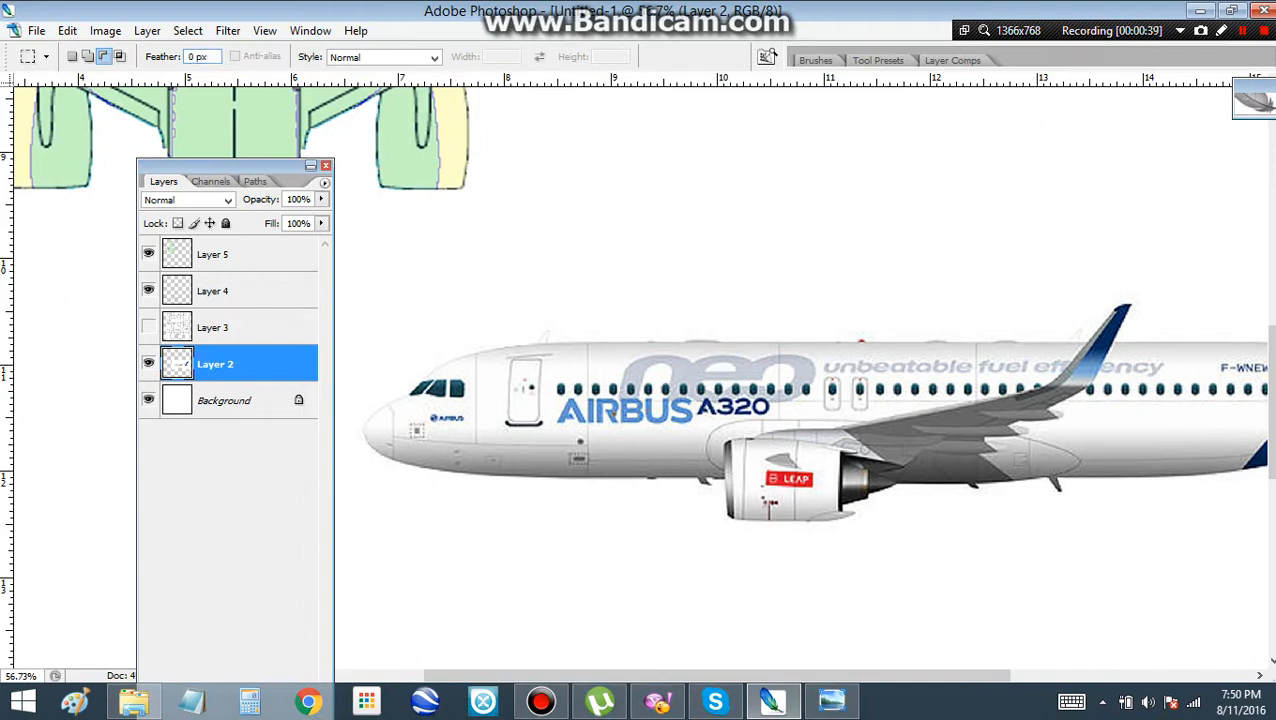
Try selecting the white background around the side-view airplane with the Magic Wand at tolerance 2
key(w)
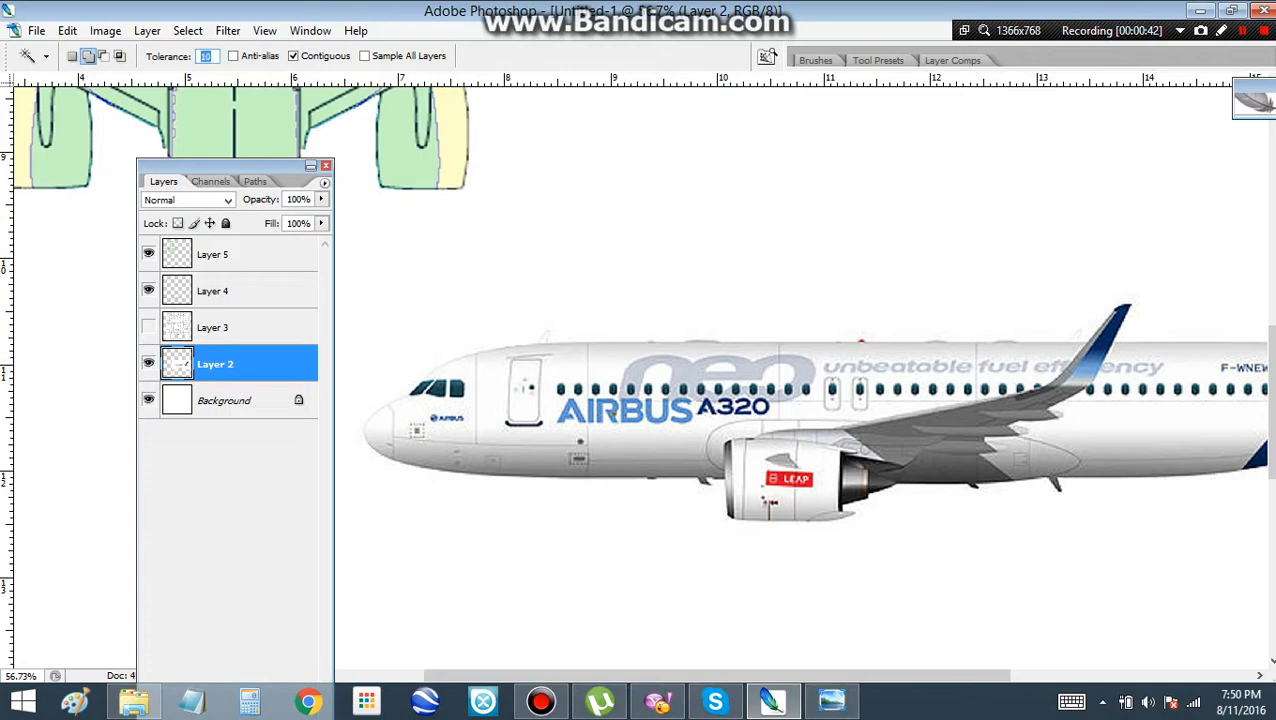
click(600, 327)
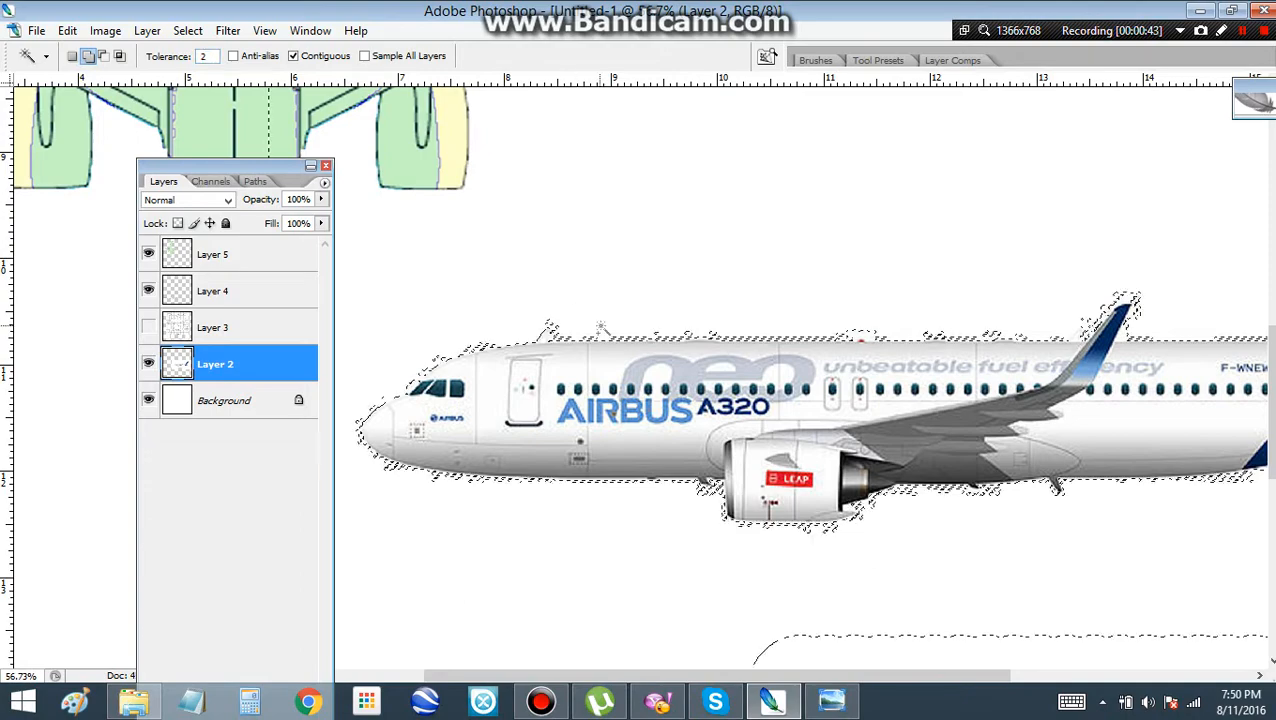
scroll(600, 320, down, 3)
scroll(600, 315, down, 1)
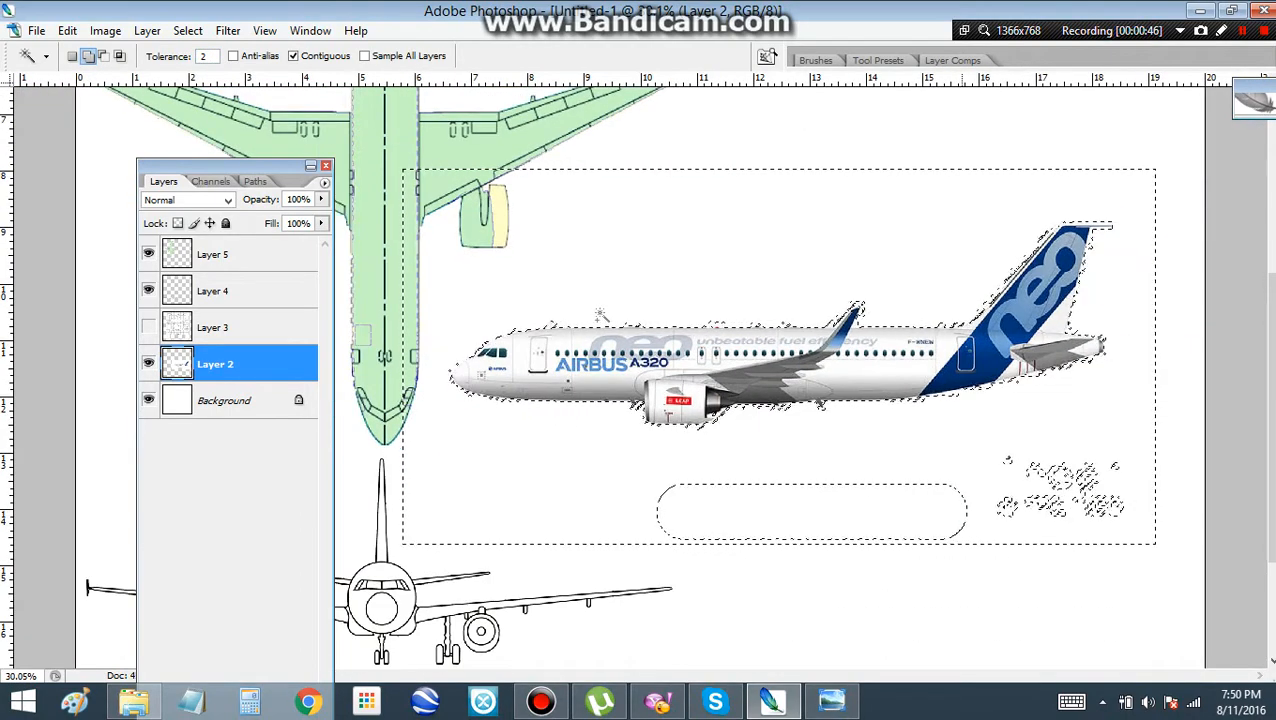
Add a rectangular area below the fuselage to the selection, covering the rounded gap and the faint marks under the tail
key(m)
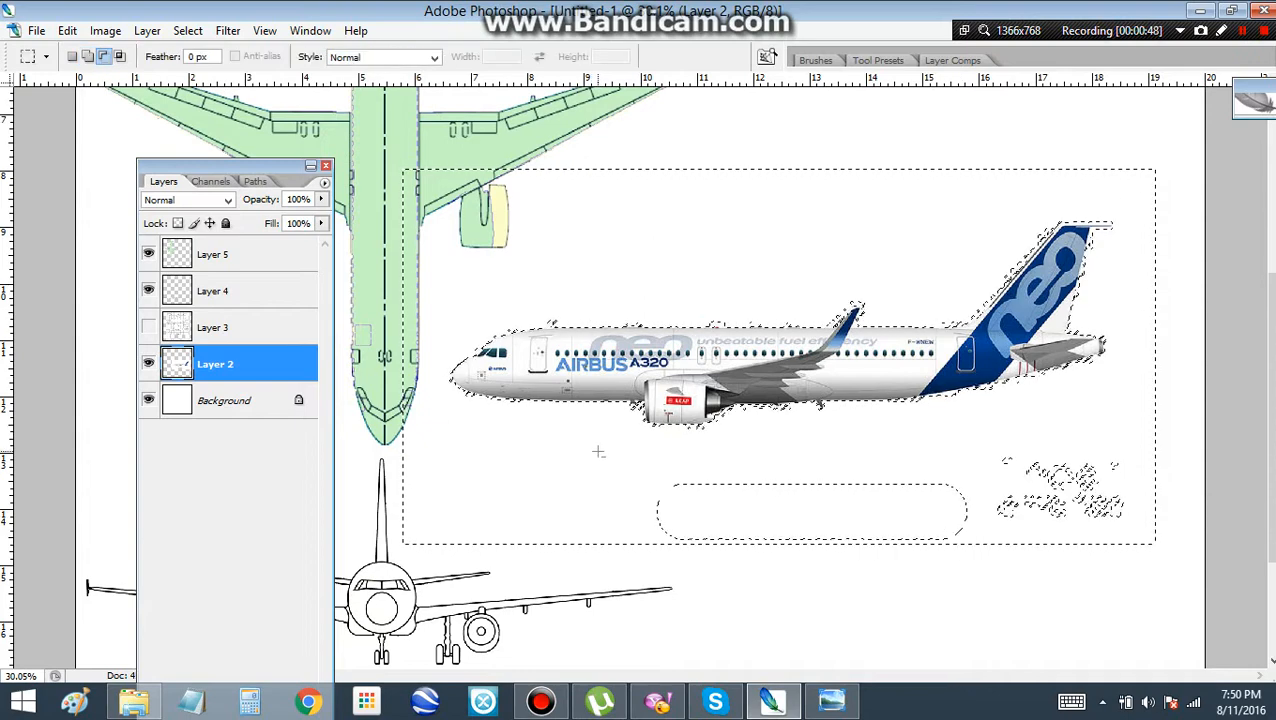
drag(597, 451, 1135, 542)
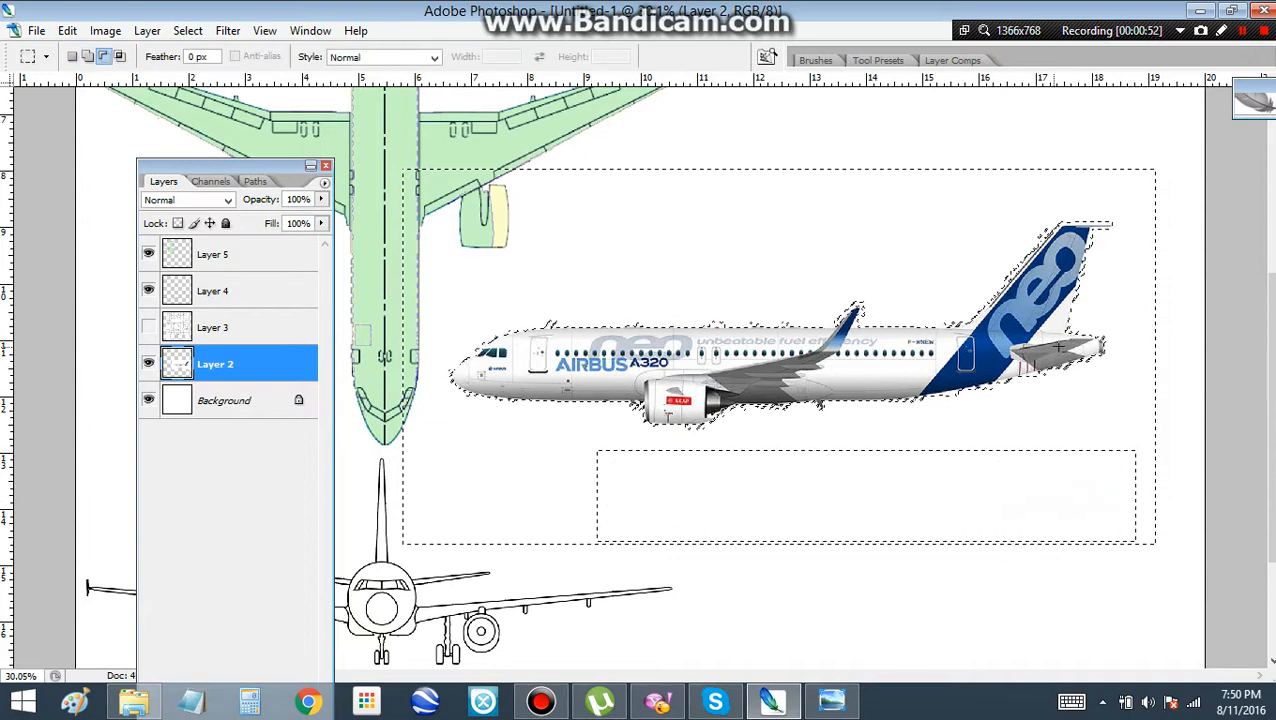
key(ctrl+z)
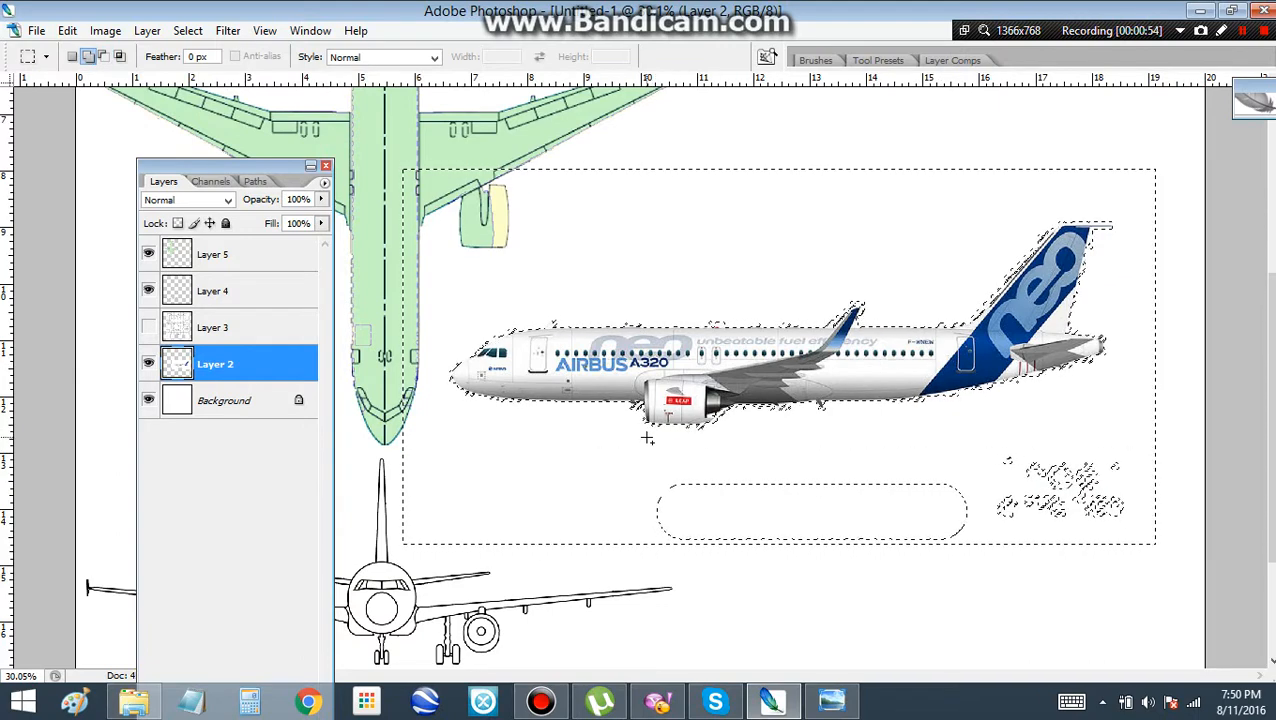
drag(645, 436, 1139, 536)
scroll(520, 340, up, 10)
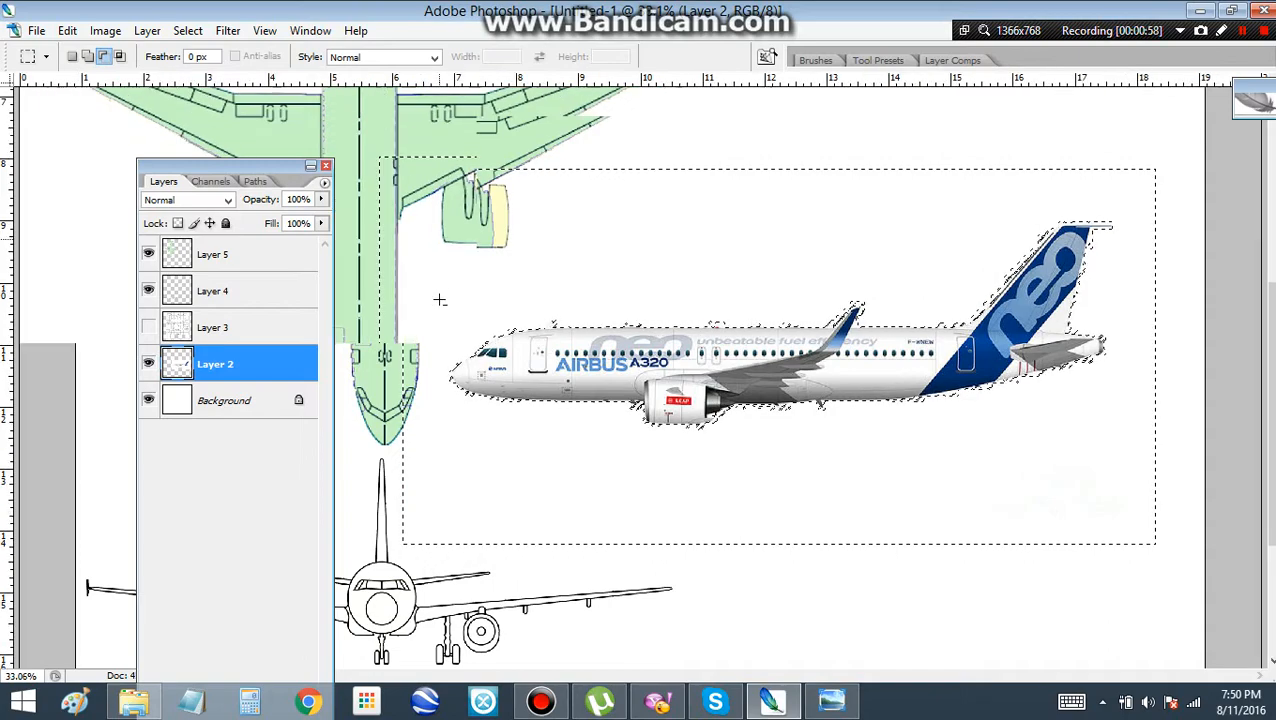
scroll(489, 341, down, 2)
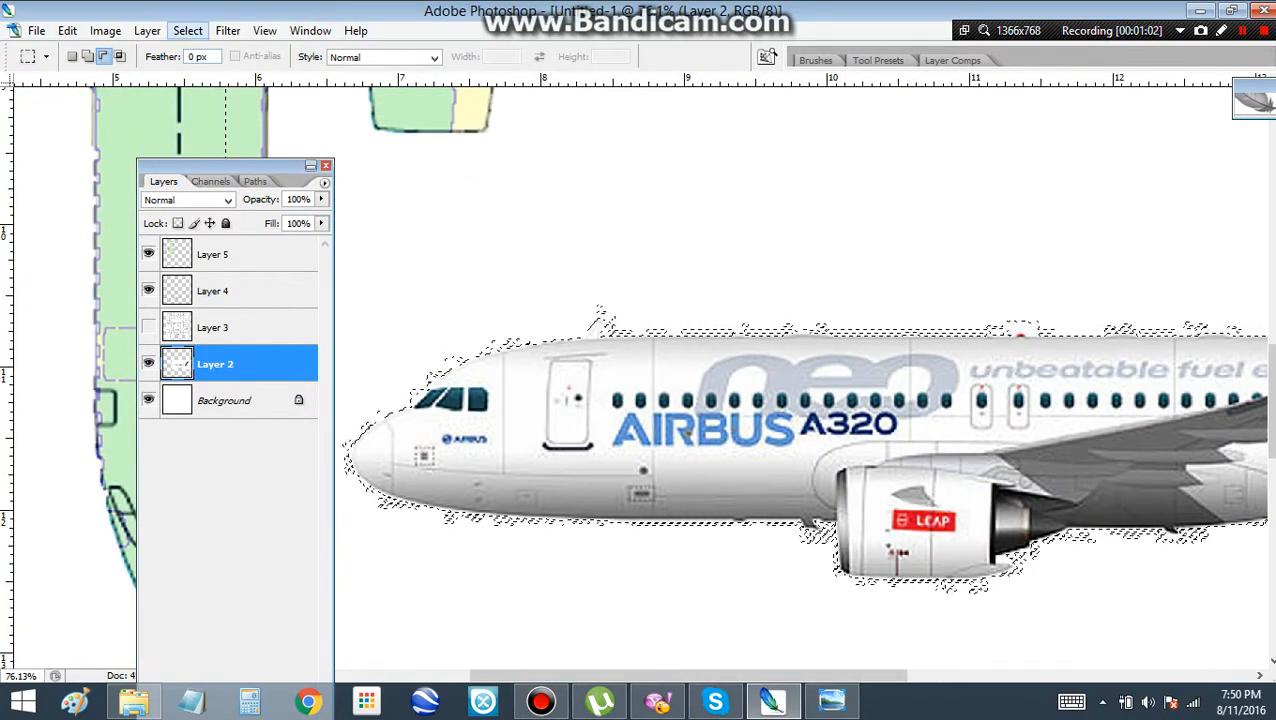
Try expanding the background selection with Similar and Grow, and deselect everything
click(187, 30)
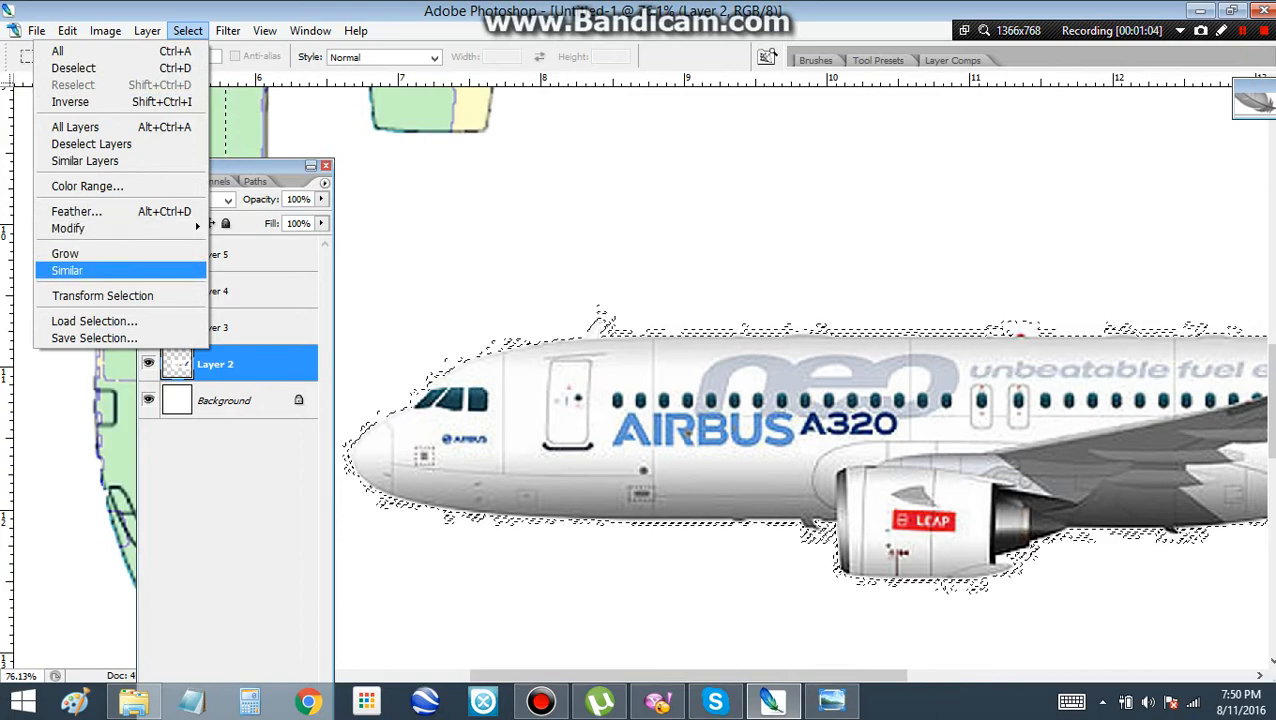
click(67, 270)
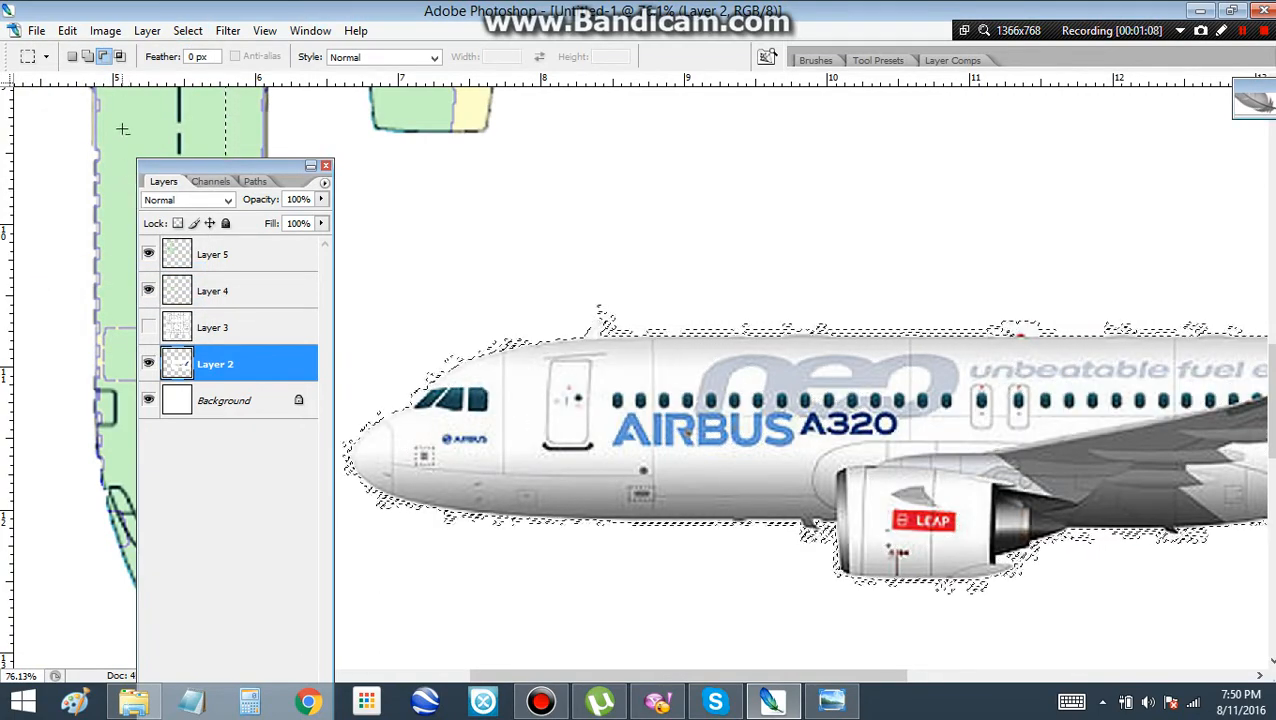
click(187, 30)
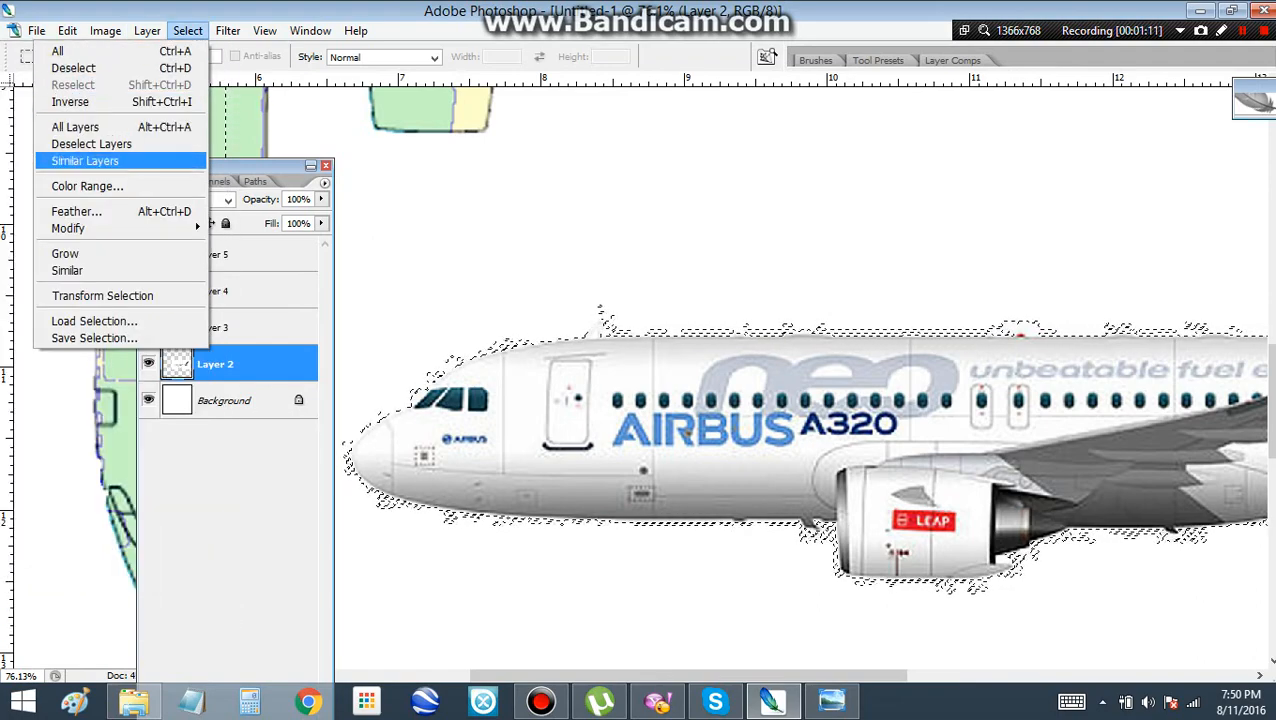
click(65, 253)
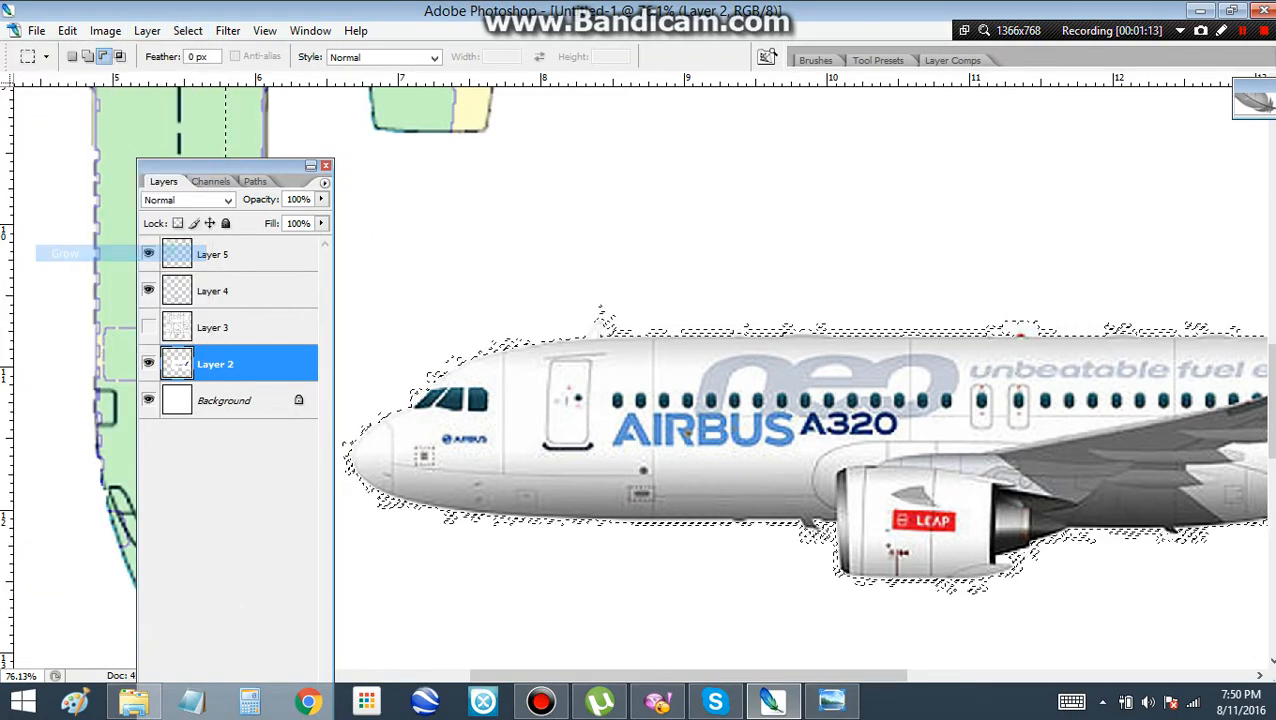
scroll(389, 288, down, 5)
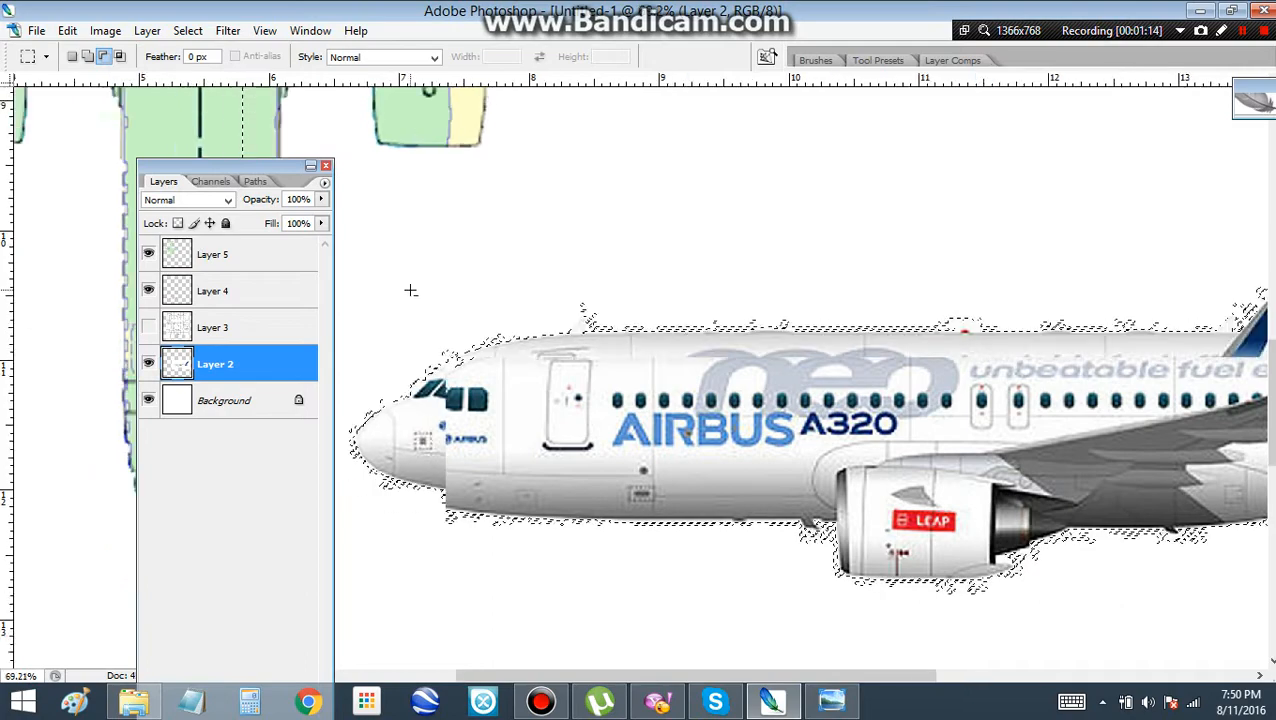
scroll(410, 290, down, 1)
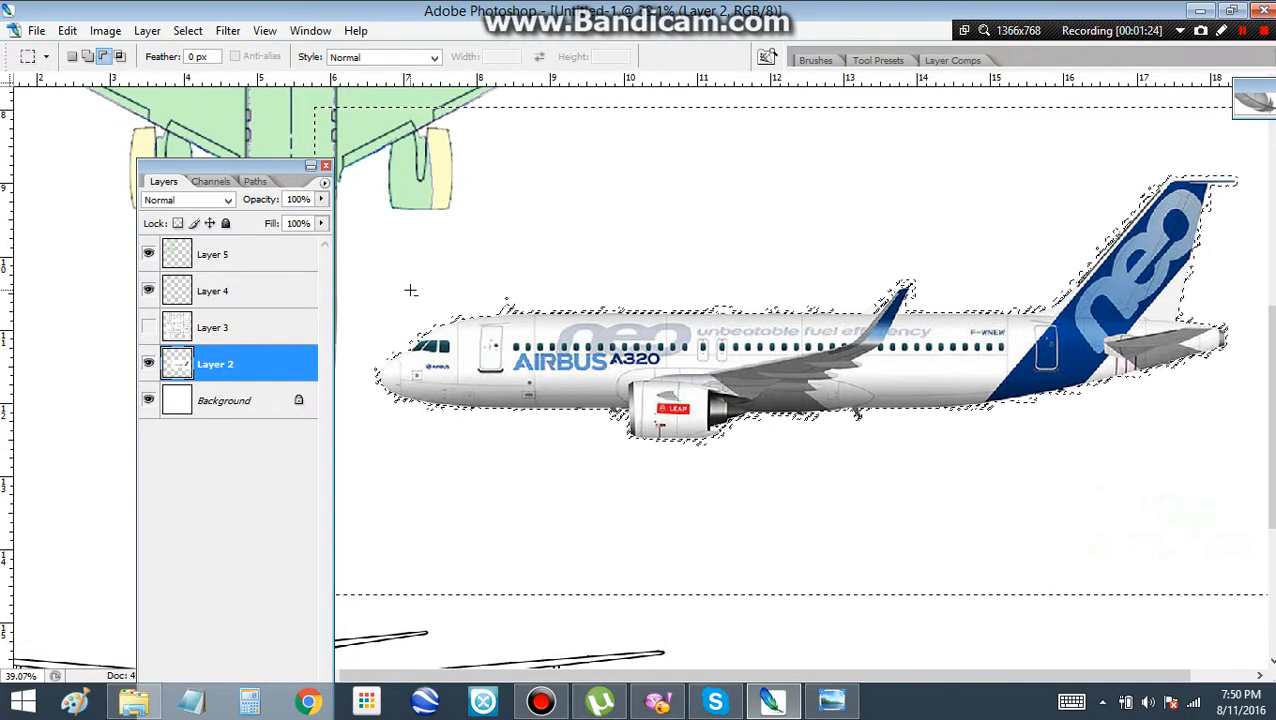
scroll(410, 290, down, 1)
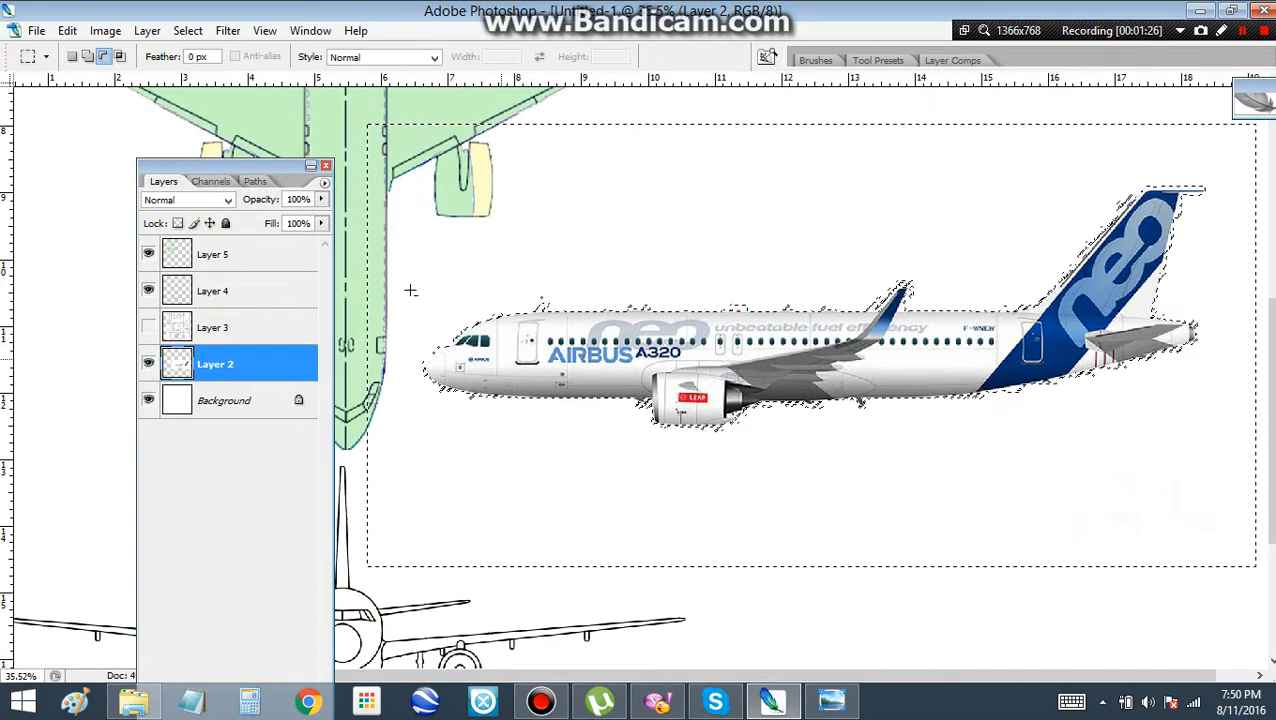
key(ctrl+d)
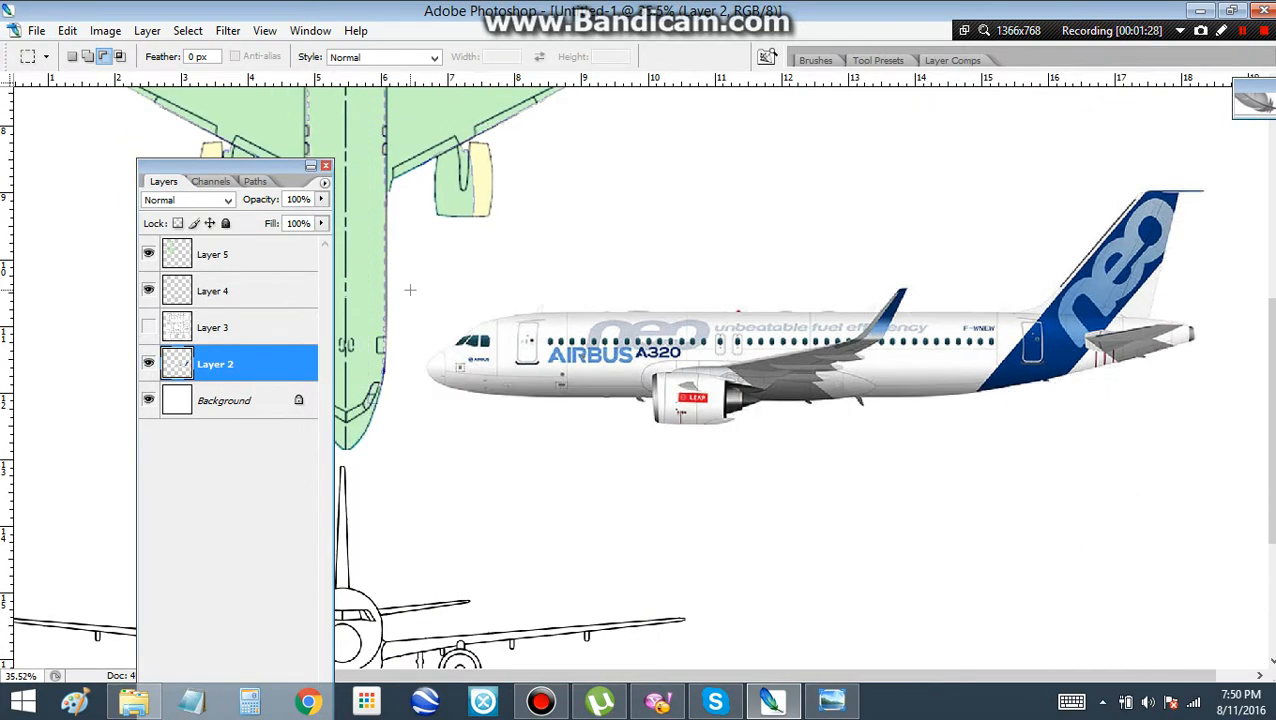
Select the white background around the side-view airplane on Layer 2 with the Magic Wand at tolerance 5
key(w)
click(471, 312)
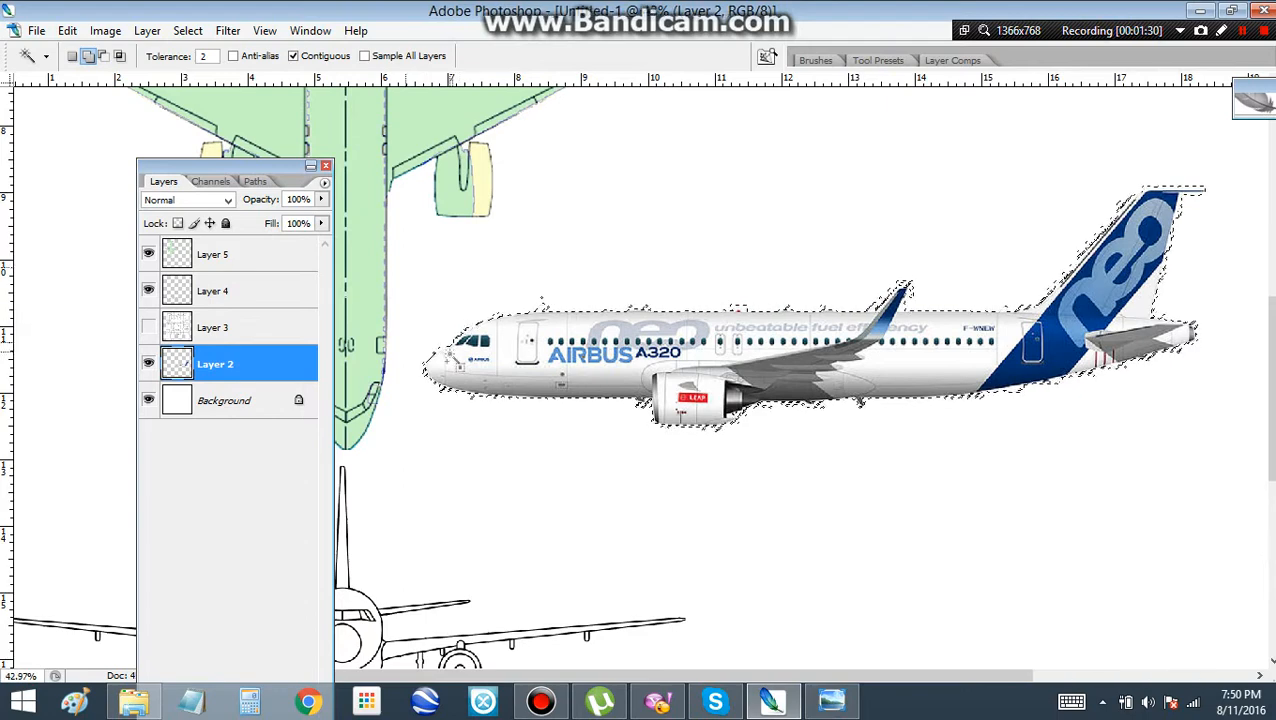
scroll(471, 312, up, 3)
scroll(425, 332, up, 1)
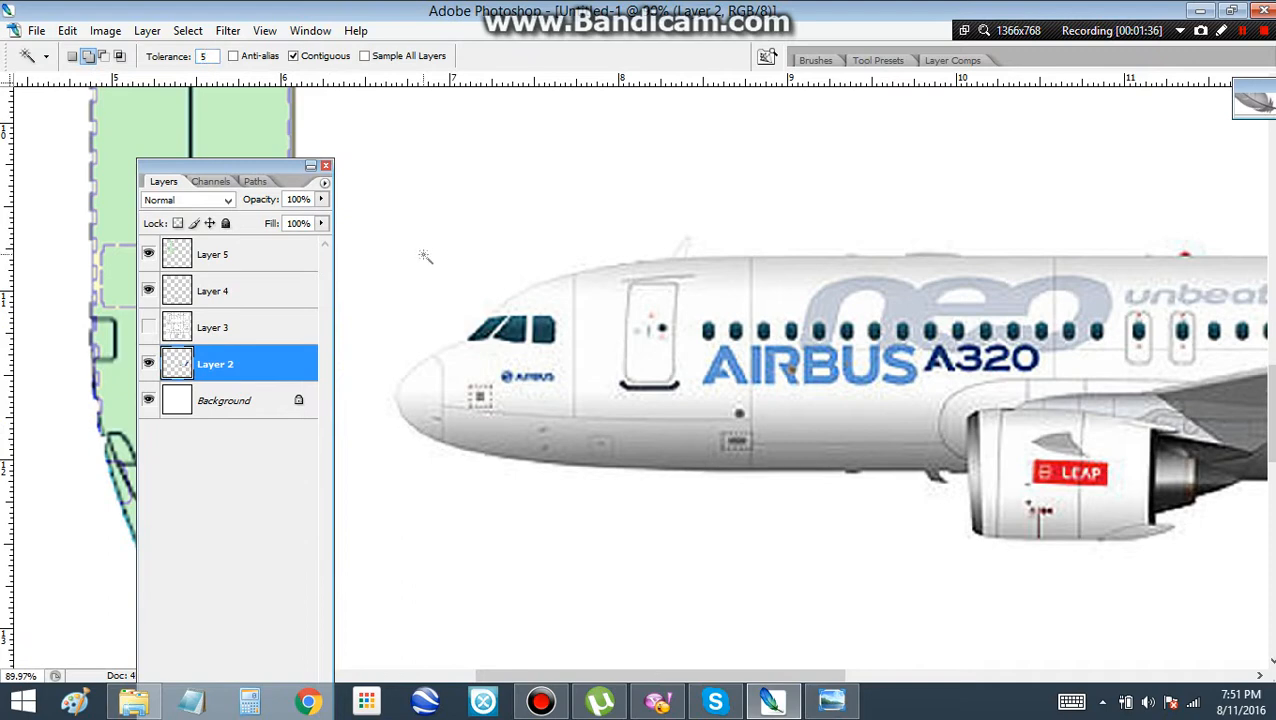
scroll(475, 322, up, 2)
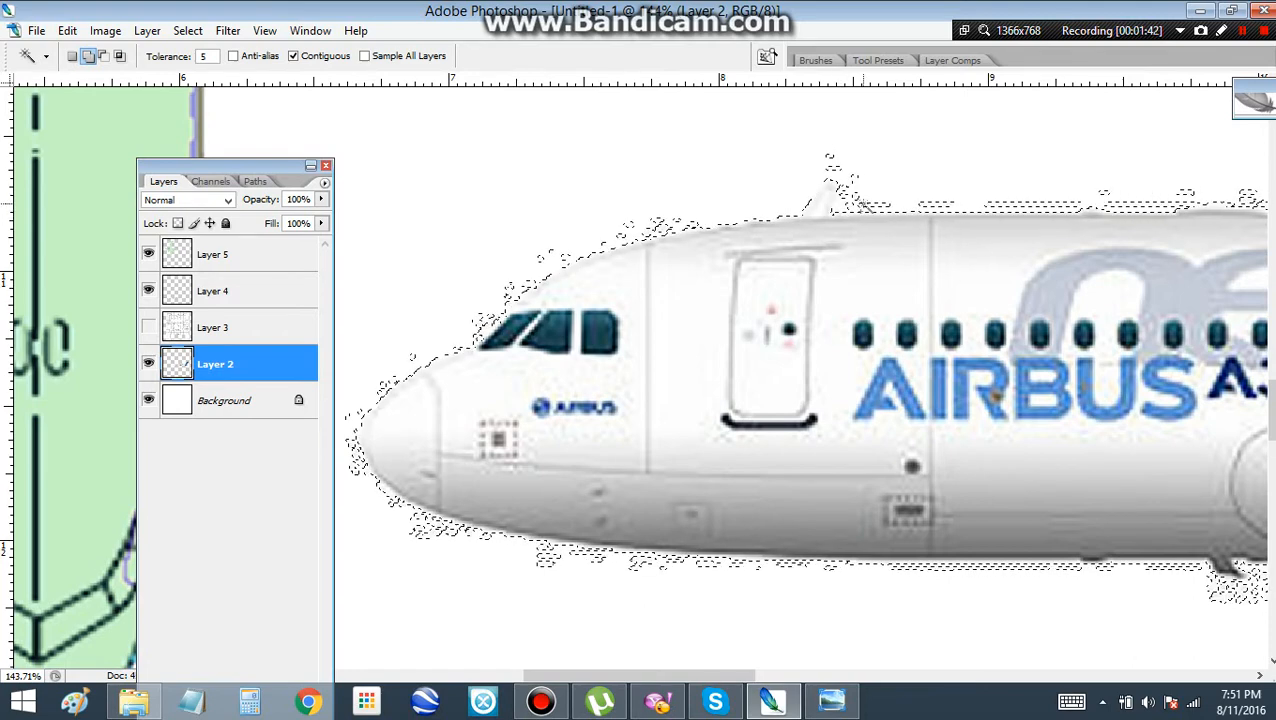
Start a Polygonal Lasso outline in add mode, tracing from the roof antenna over the cockpit and around the nose to the forward belly
key(l)
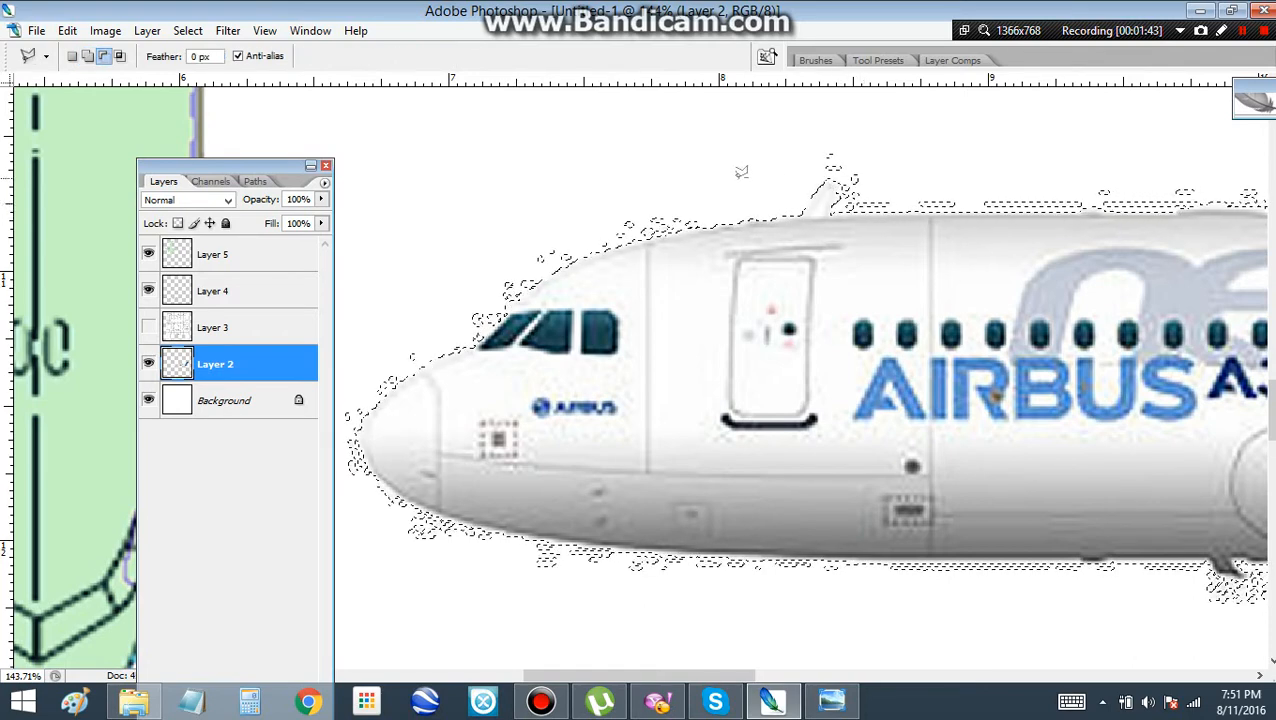
shift+click(803, 214)
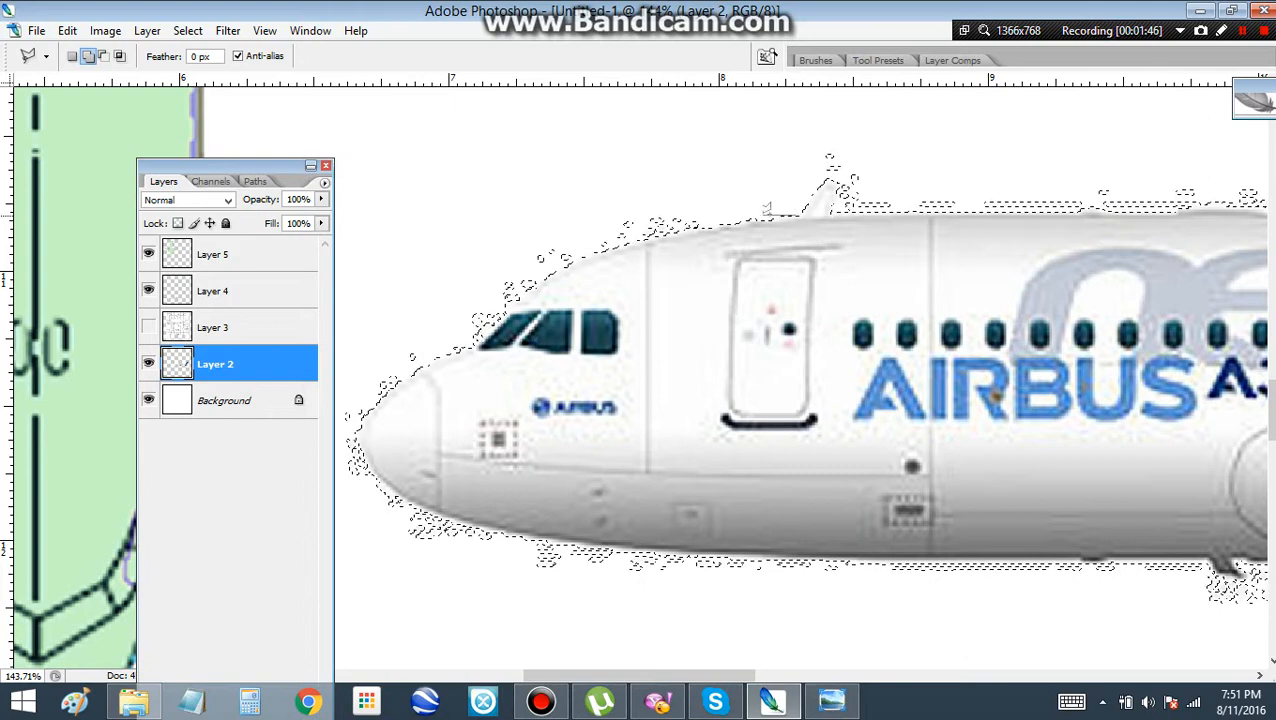
mouse_move(733, 215)
mouse_down()
mouse_move(570, 256)
mouse_move(502, 290)
mouse_move(513, 298)
mouse_up()
drag(476, 336, 472, 349)
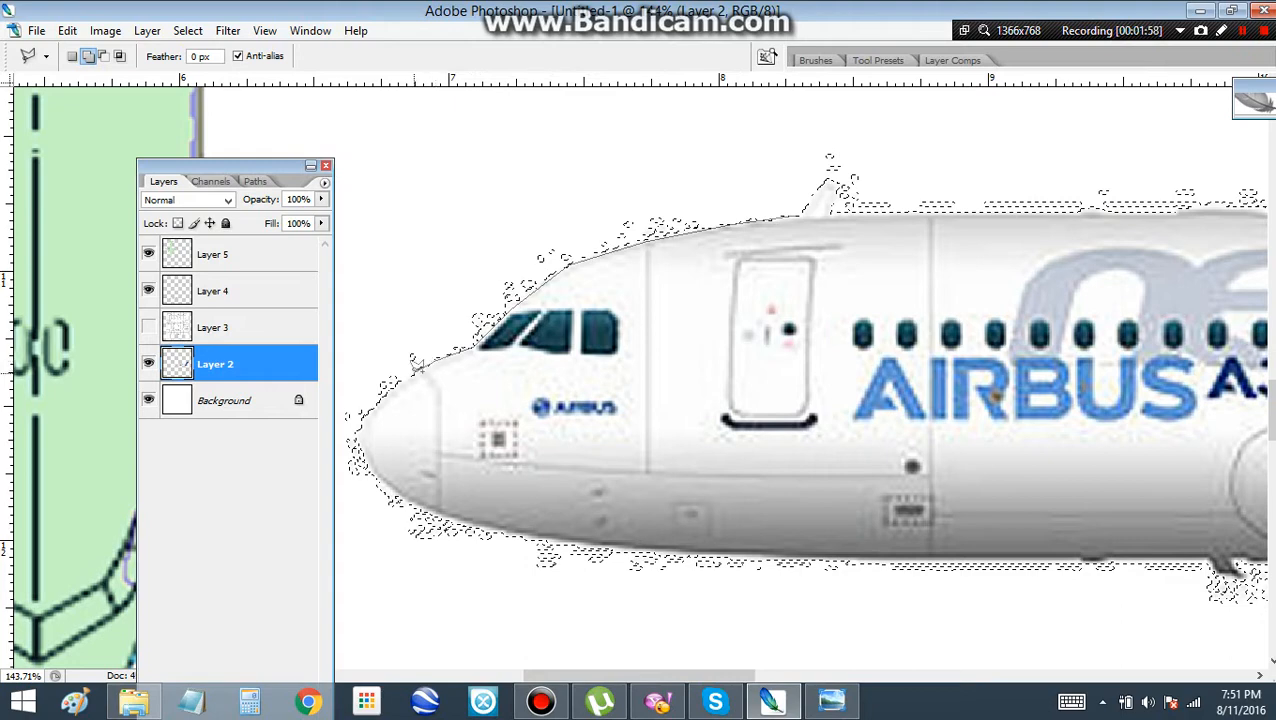
mouse_move(398, 381)
mouse_down()
mouse_move(378, 395)
mouse_move(370, 453)
mouse_move(391, 483)
mouse_up()
drag(468, 516, 620, 540)
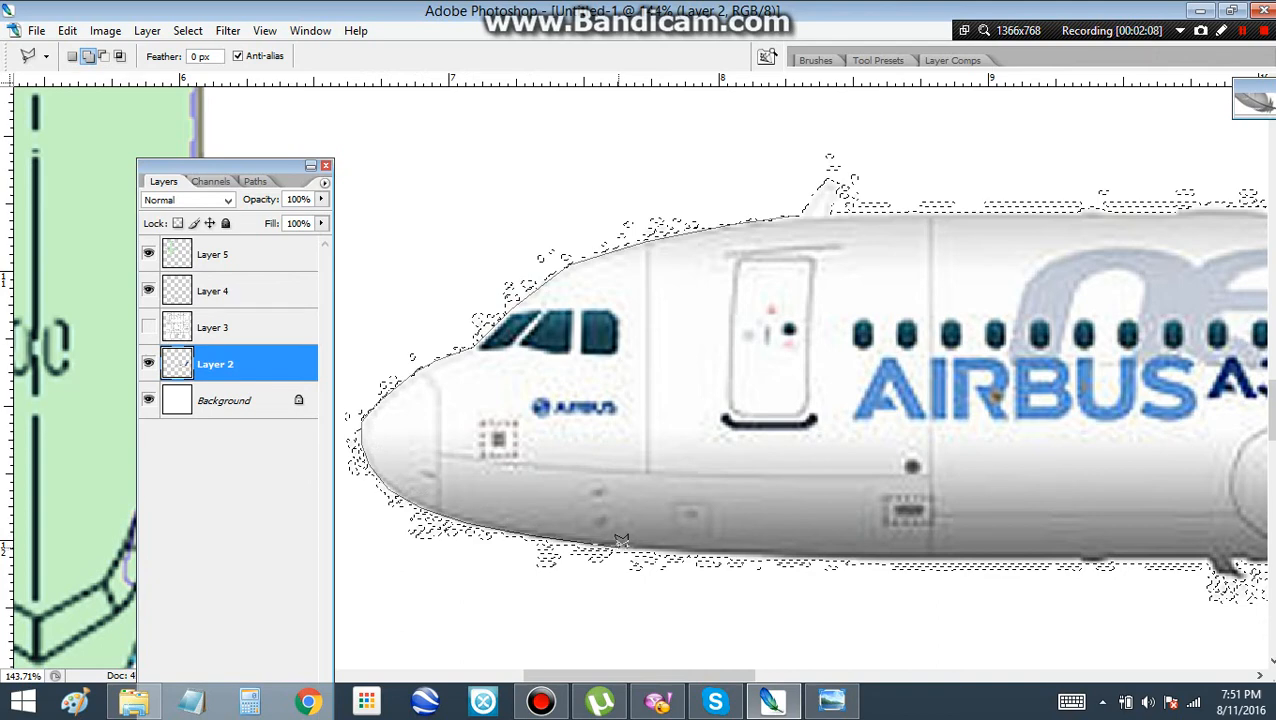
mouse_move(620, 540)
mouse_down()
mouse_move(838, 570)
mouse_move(815, 553)
mouse_move(731, 551)
mouse_up()
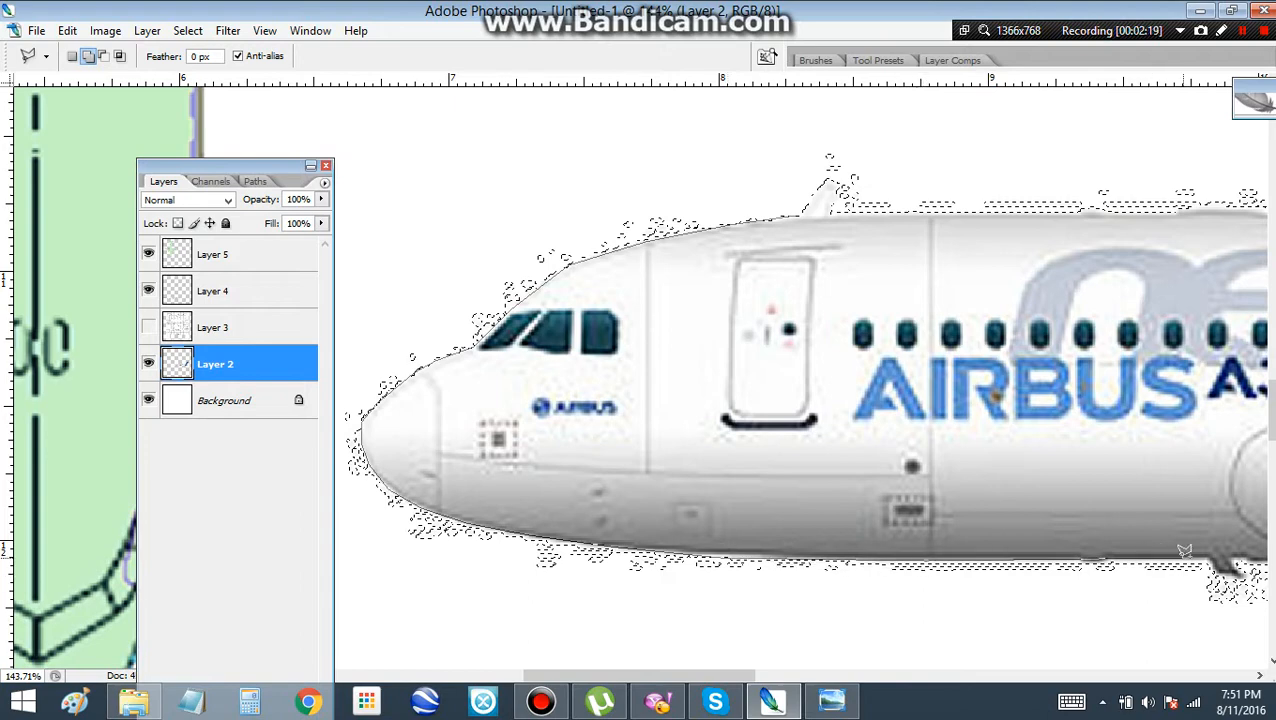
Continue the Polygonal Lasso outline along the forward belly and beneath the engine nacelle to the underside behind the wing root
mouse_move(1211, 551)
mouse_down()
mouse_move(1111, 525)
mouse_move(702, 337)
mouse_up()
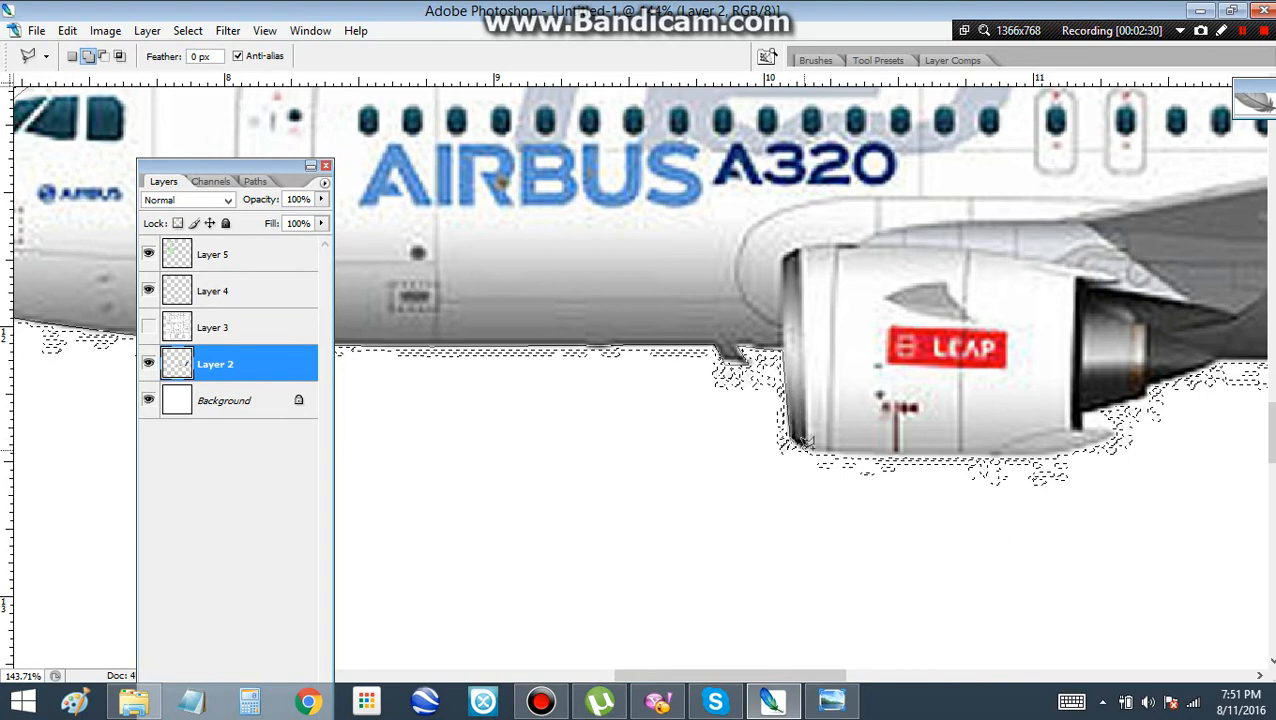
click(804, 446)
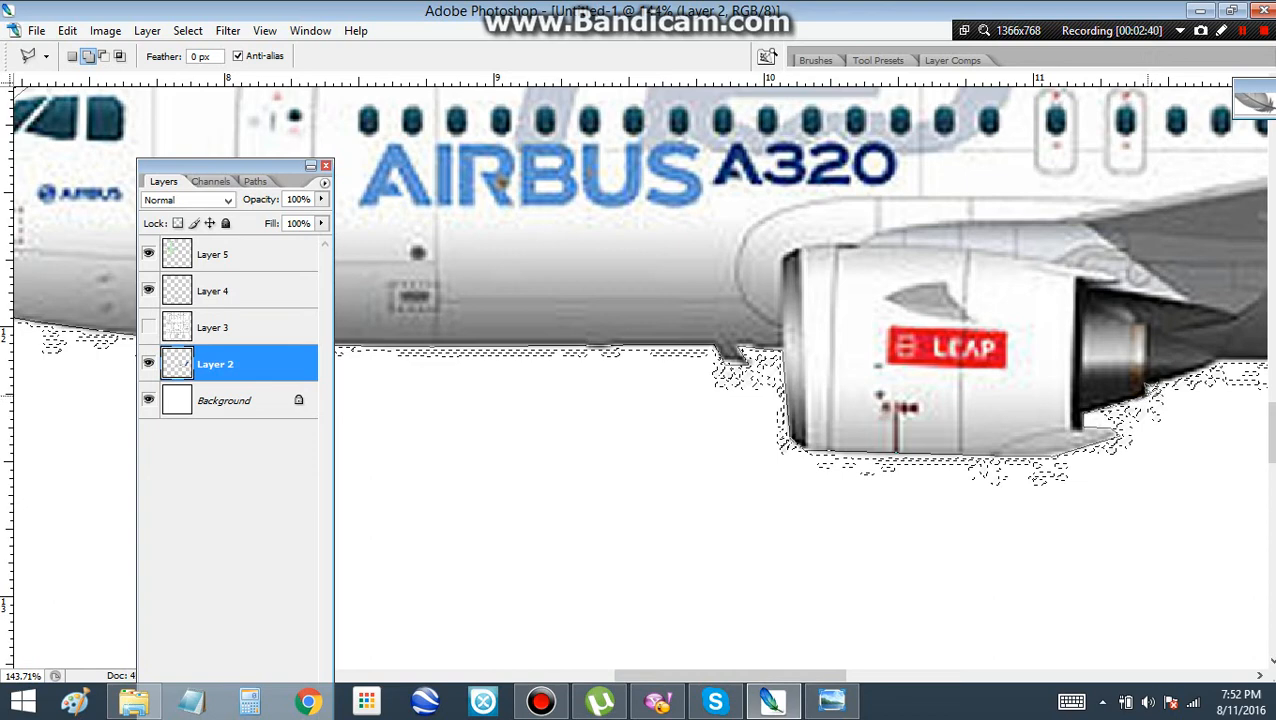
drag(1149, 385, 832, 399)
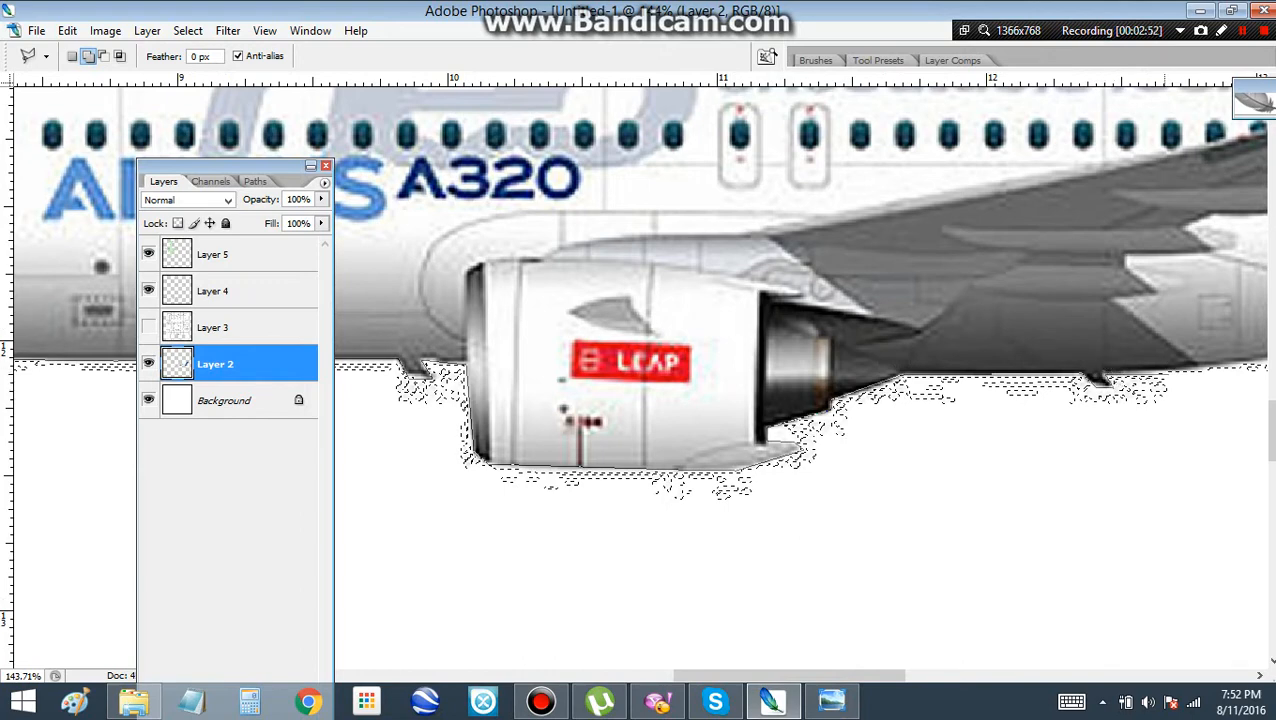
drag(1165, 372, 843, 429)
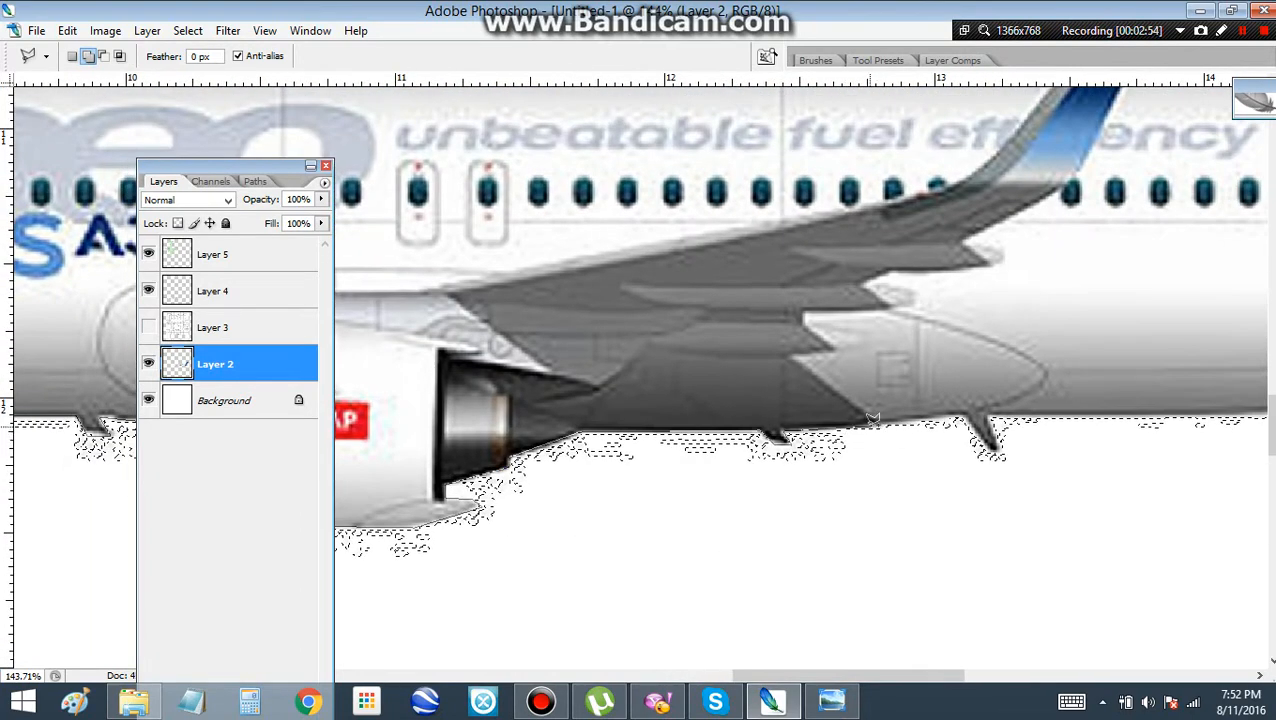
click(873, 419)
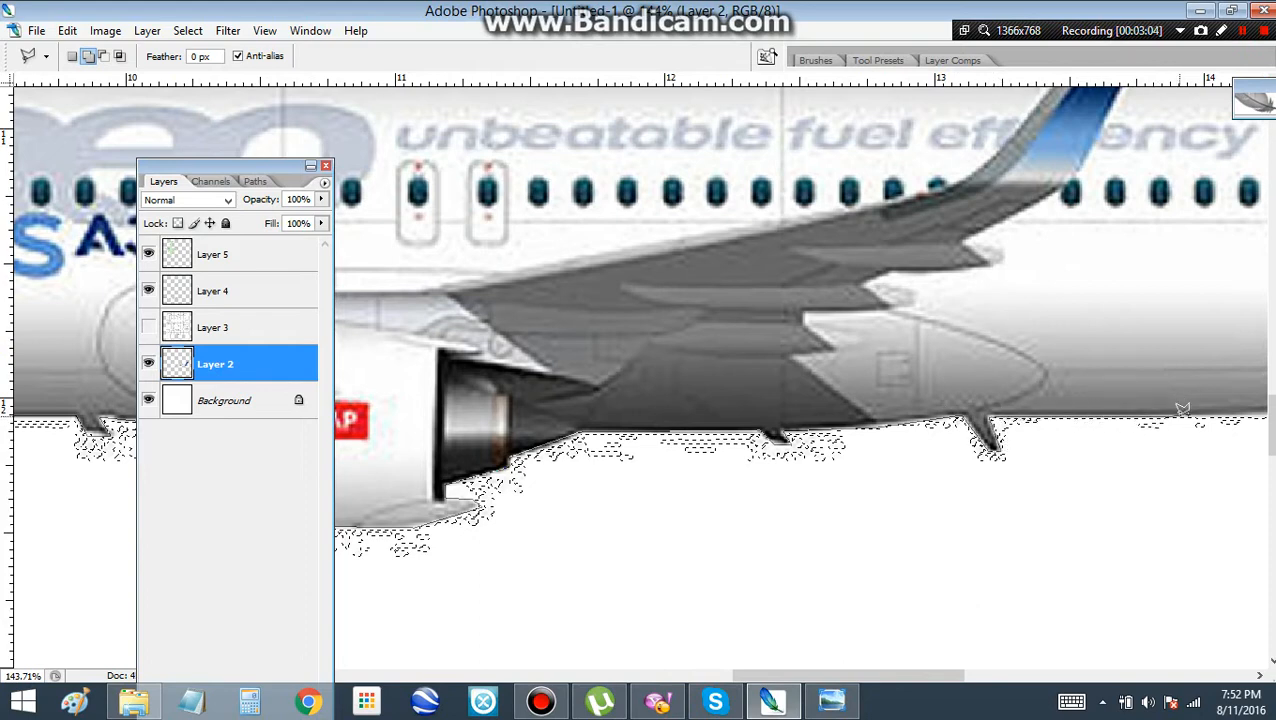
Continue the outline along the rear belly and around the tail cone to the base of the tail fin
drag(1181, 409, 815, 419)
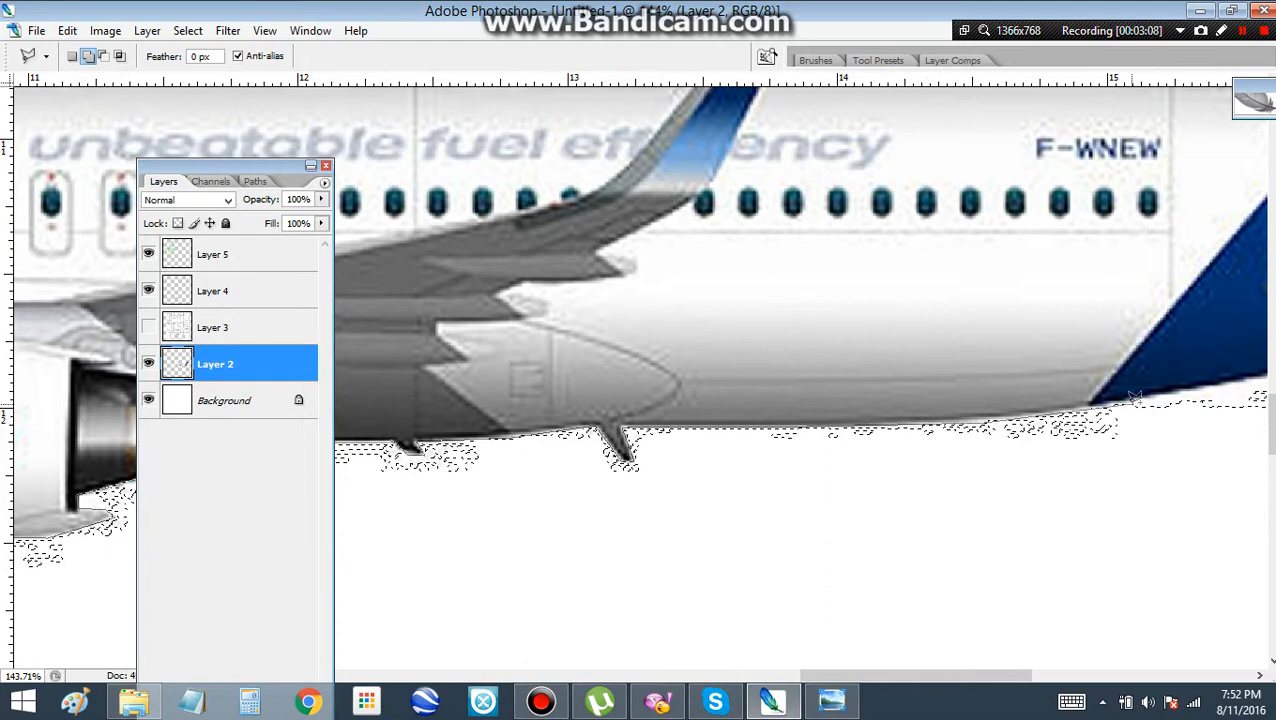
drag(1131, 402, 715, 479)
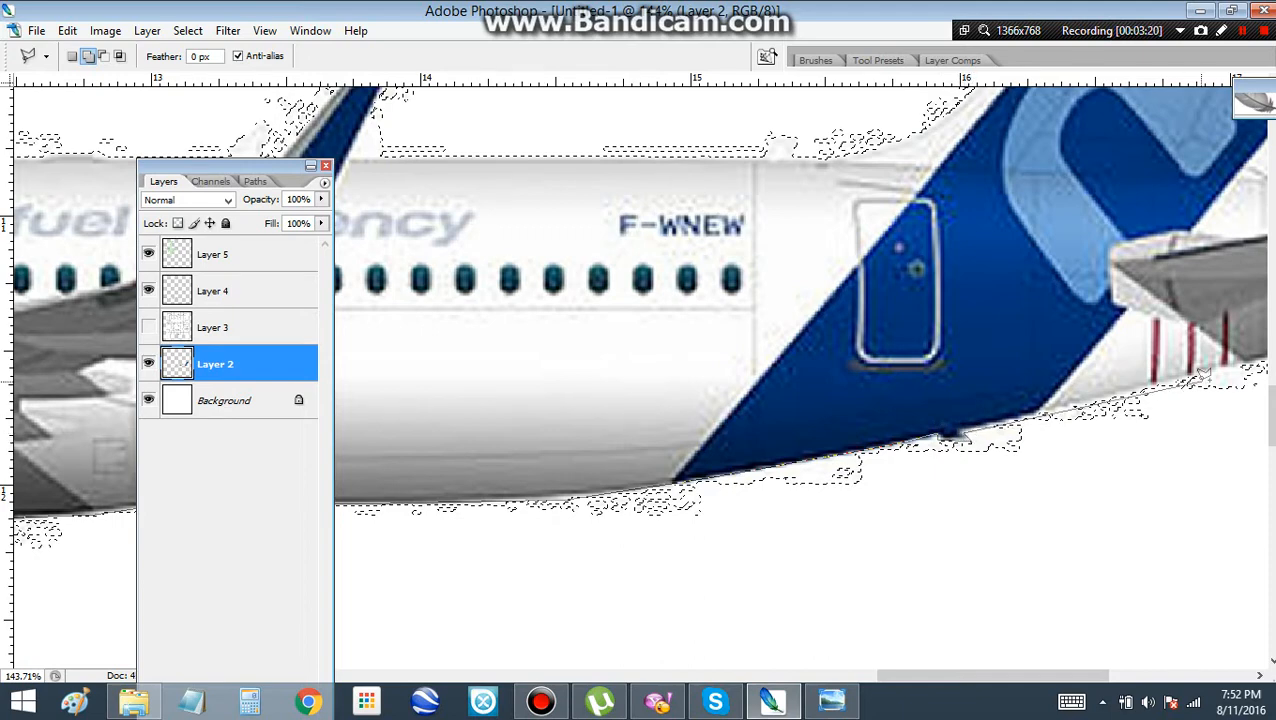
drag(1205, 373, 768, 459)
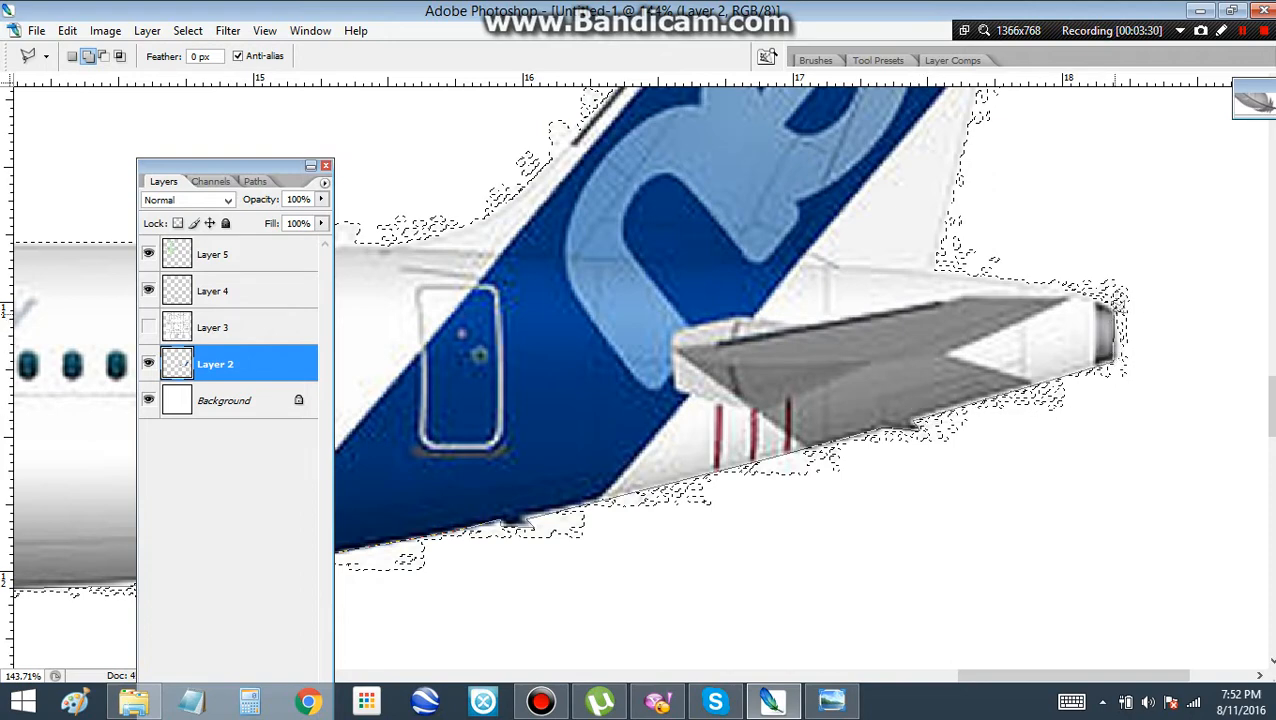
click(1112, 308)
click(1071, 291)
click(1052, 284)
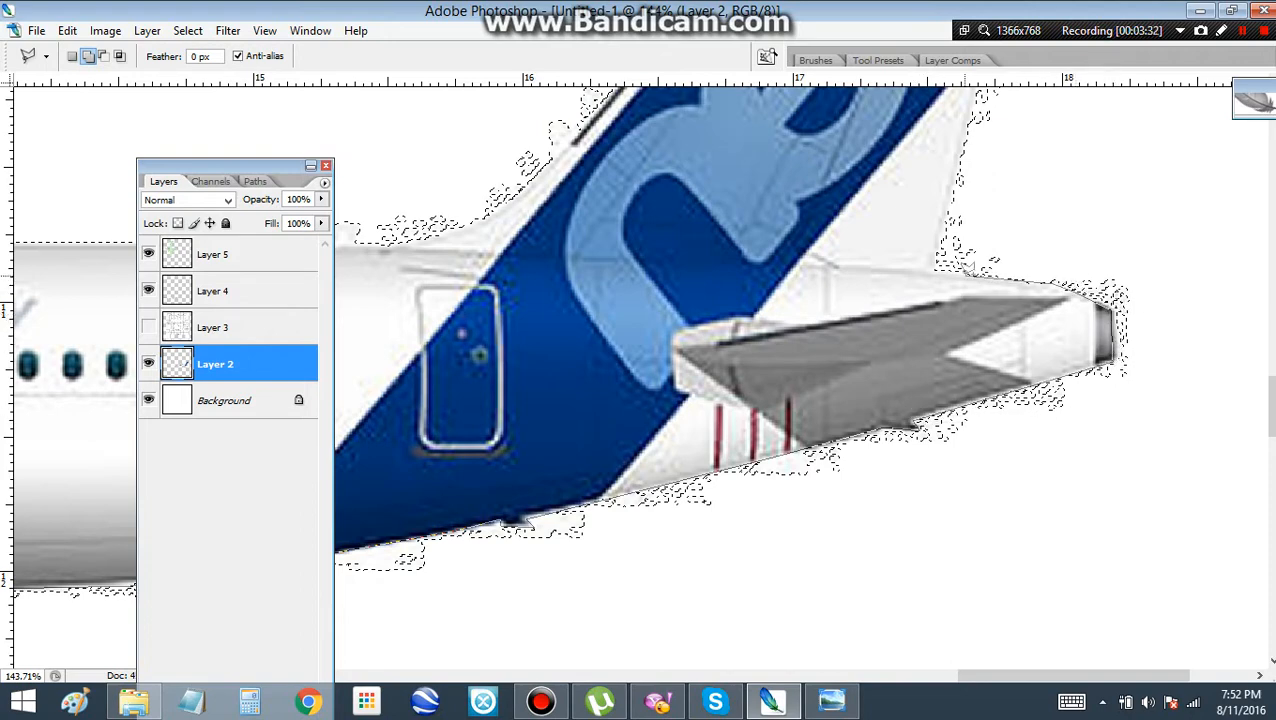
click(934, 270)
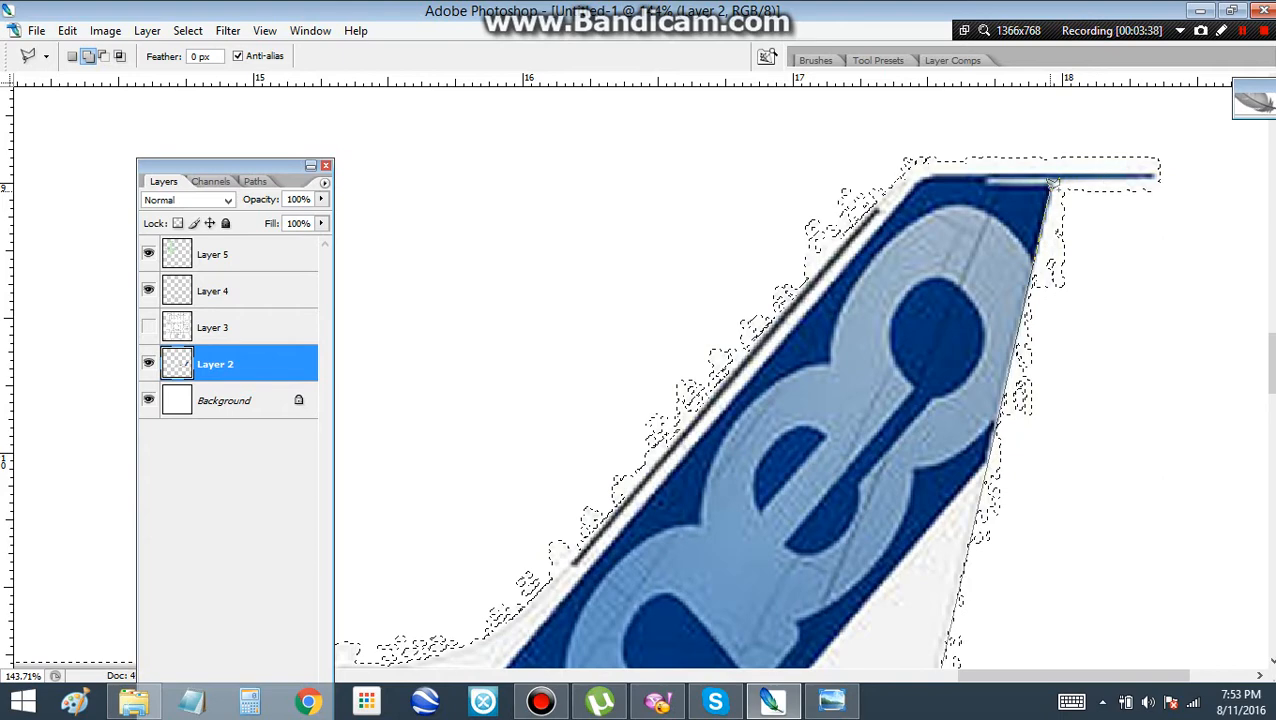
Trace the tail fin up its trailing edge, around the pointed tip and down the leading edge to the fuselage
click(1050, 188)
click(1153, 182)
click(1153, 173)
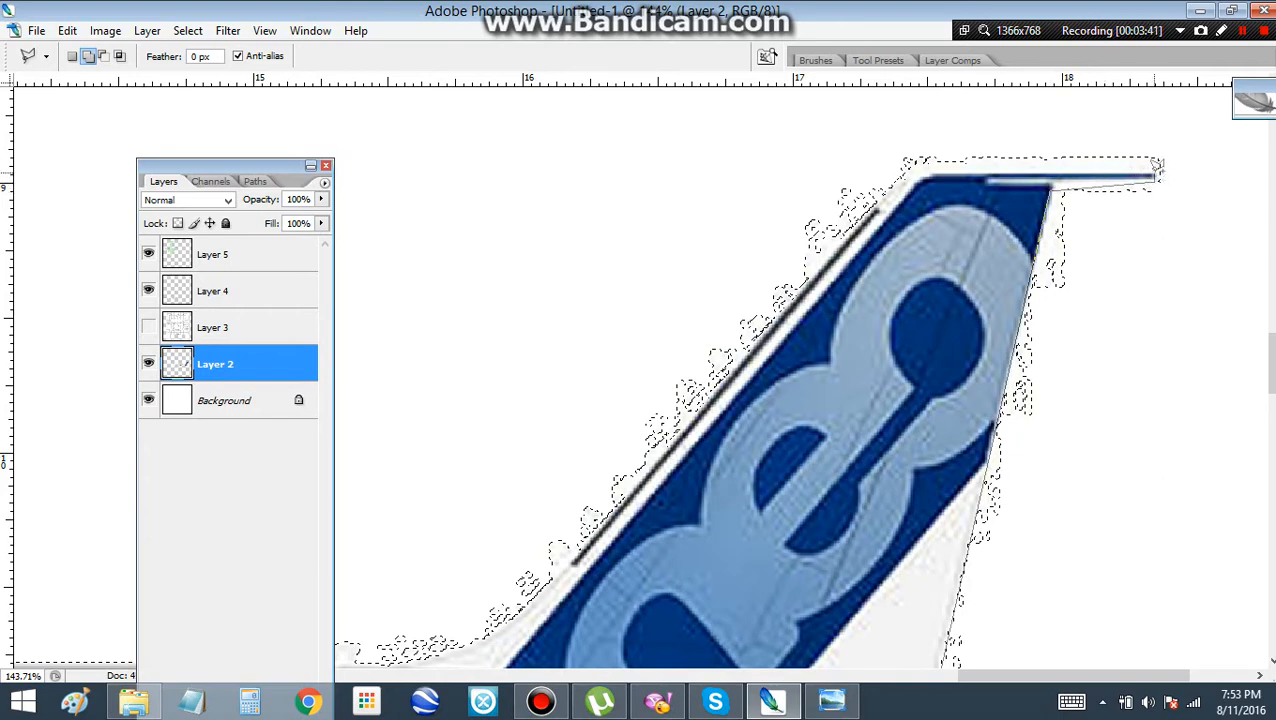
click(907, 163)
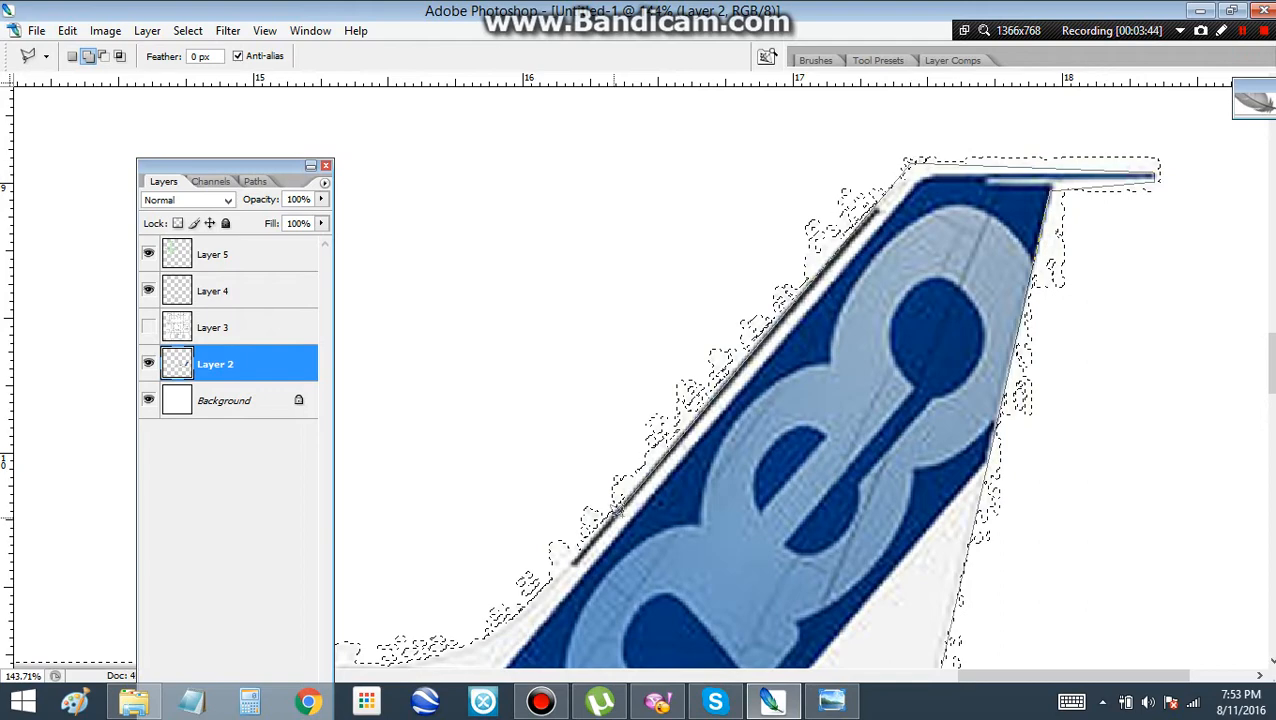
click(593, 528)
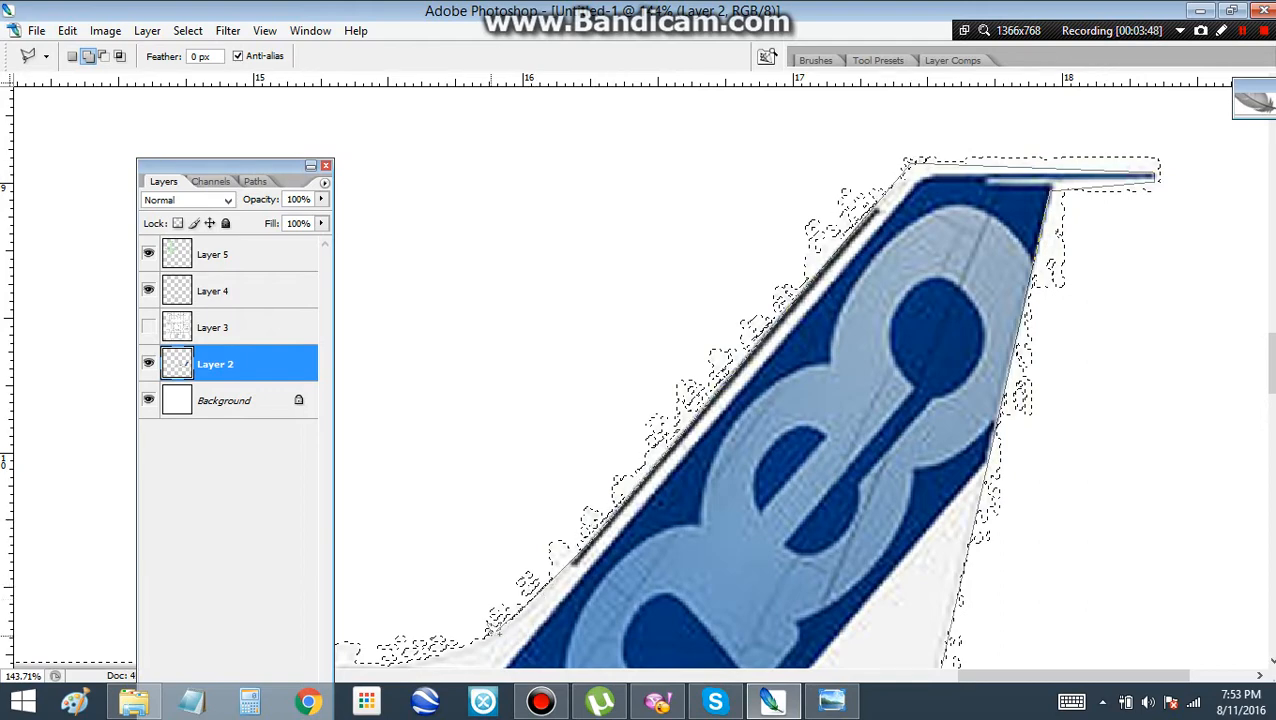
drag(487, 638, 849, 428)
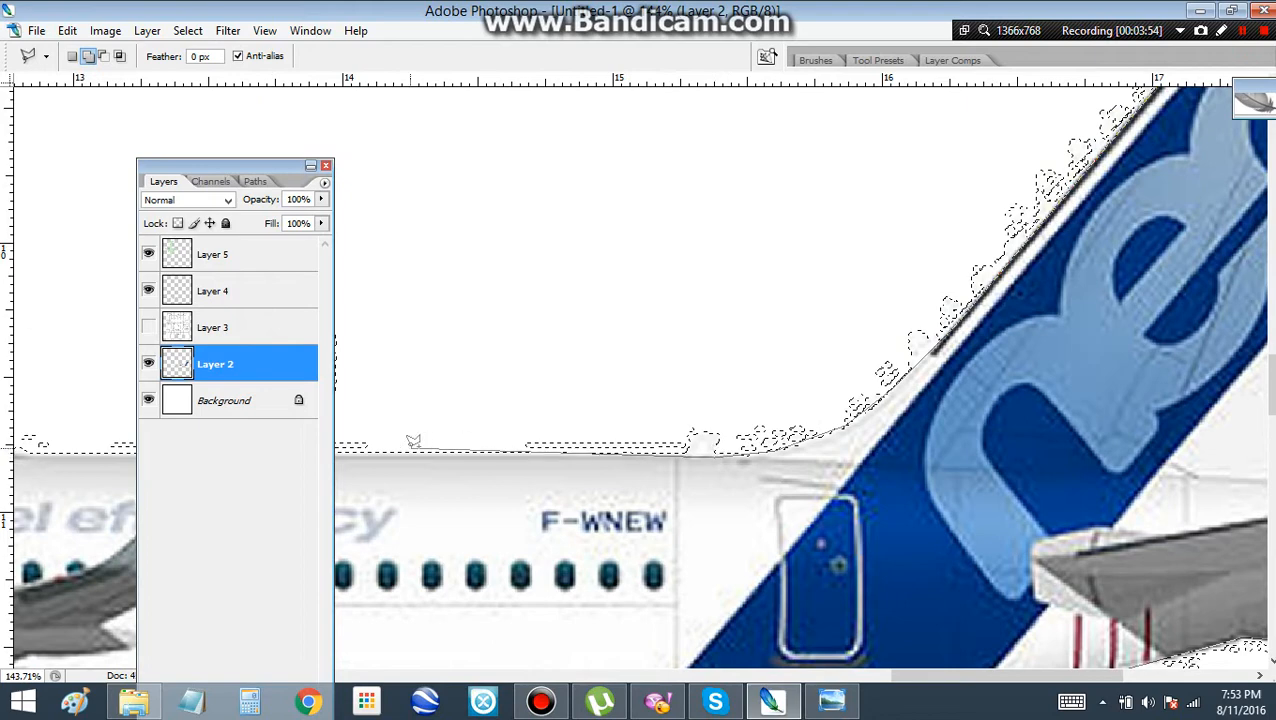
Trace forward along the fuselage roof, around the blue winglet, and close the outline at the roof antenna
click(369, 454)
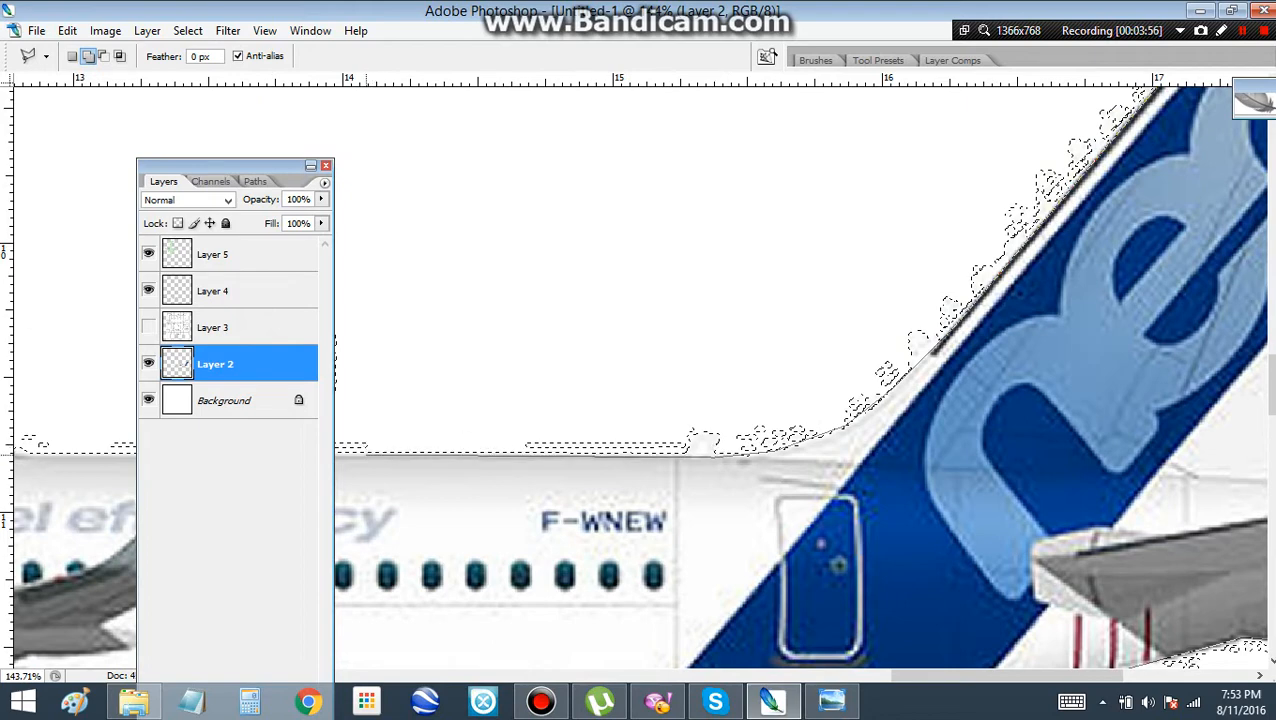
drag(369, 454, 1001, 511)
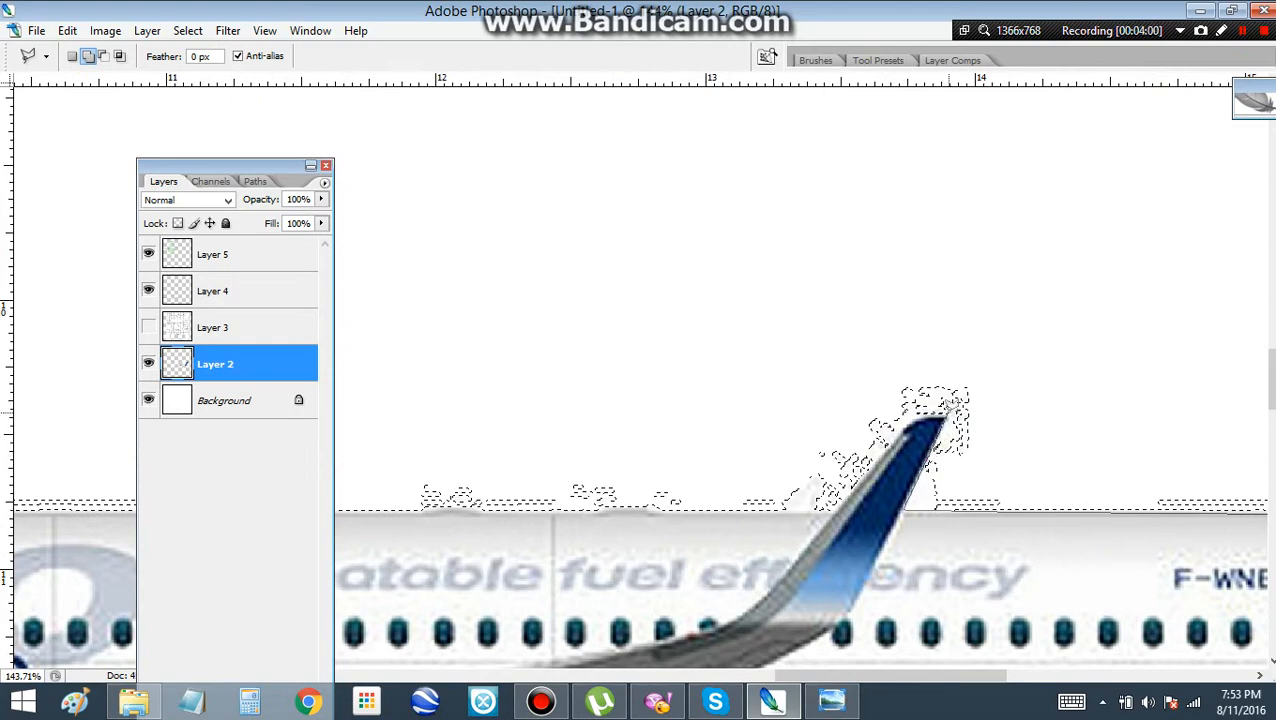
click(917, 416)
click(901, 428)
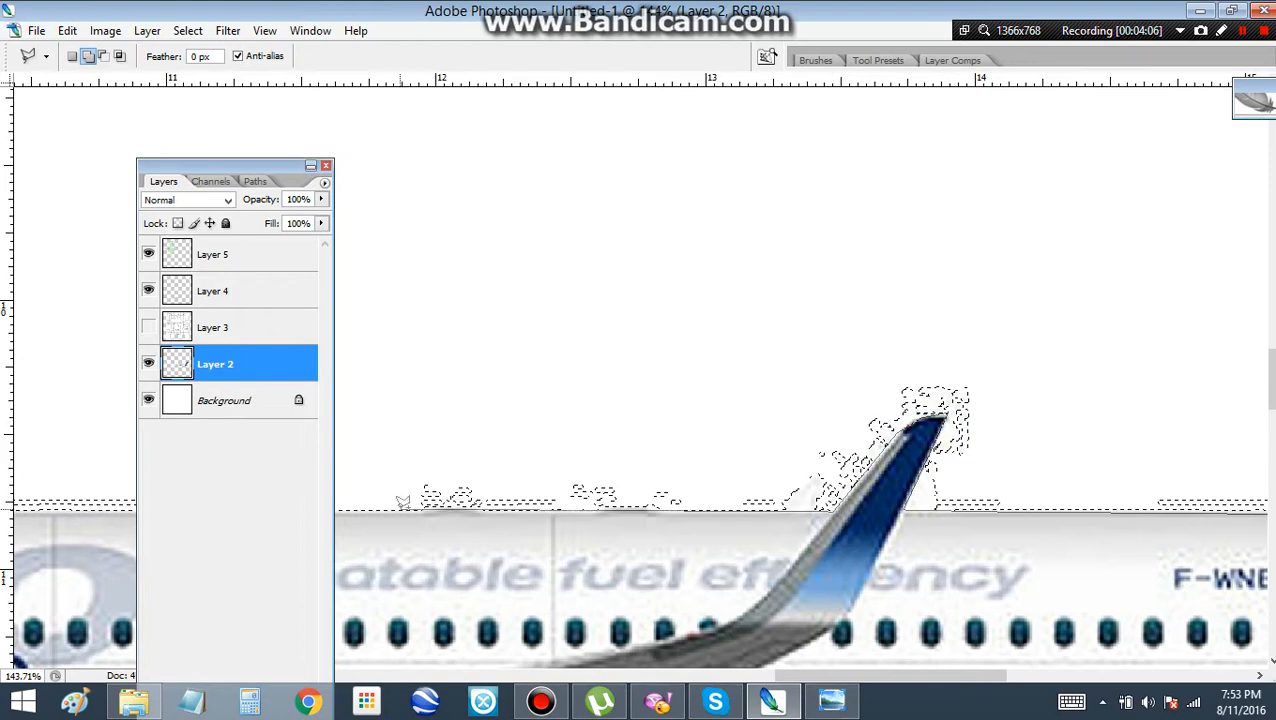
drag(403, 500, 1157, 452)
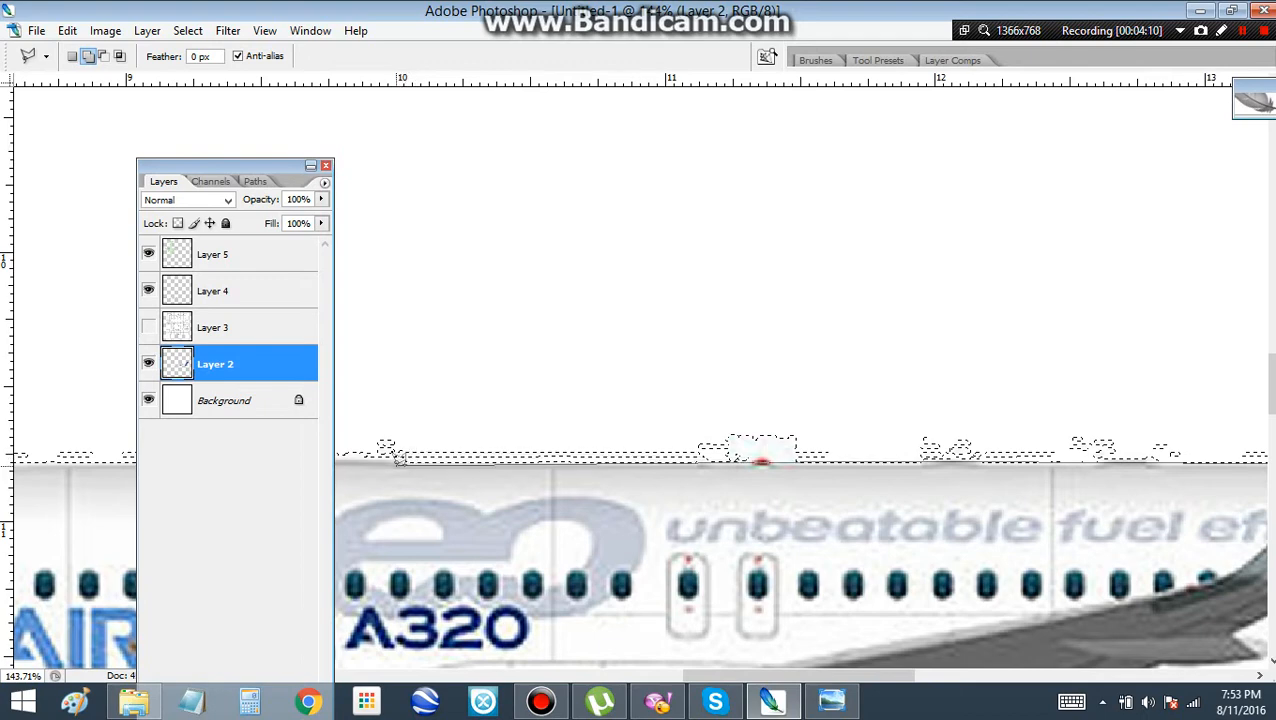
drag(392, 460, 1041, 461)
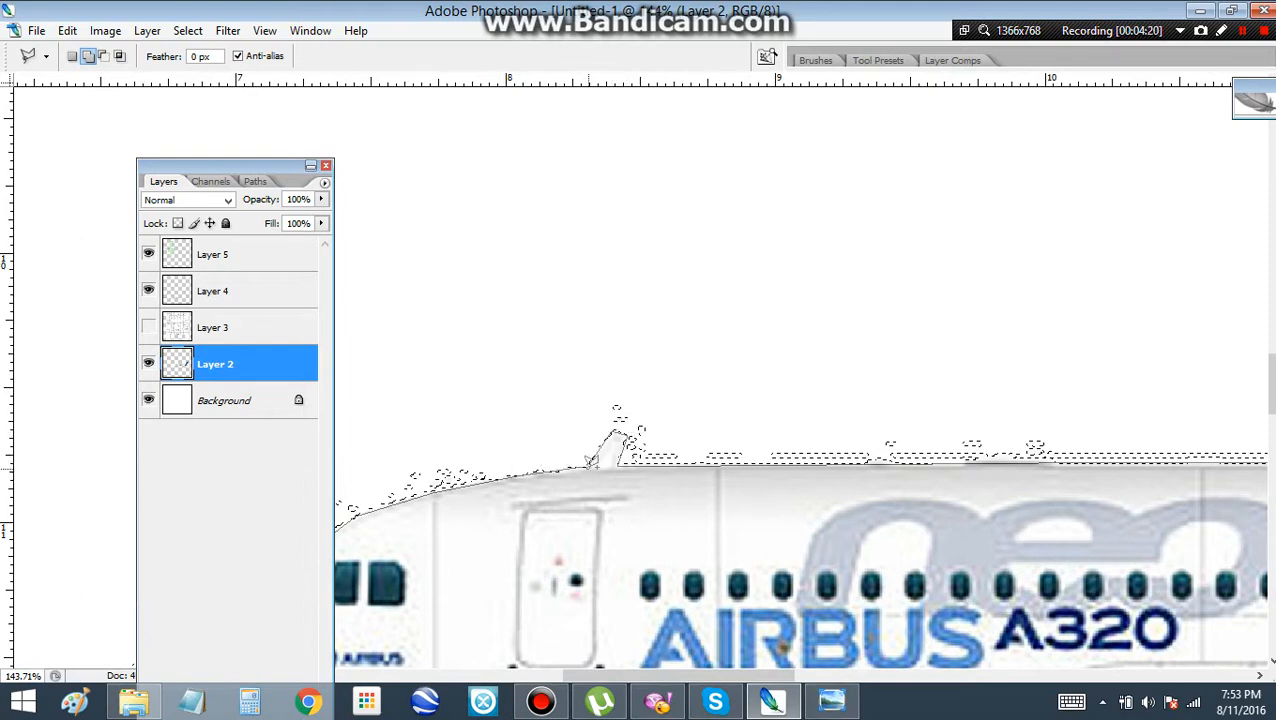
Try a polygonal selection area over the speckled edge around the roof antenna, and undo it
scroll(588, 462, down, 5)
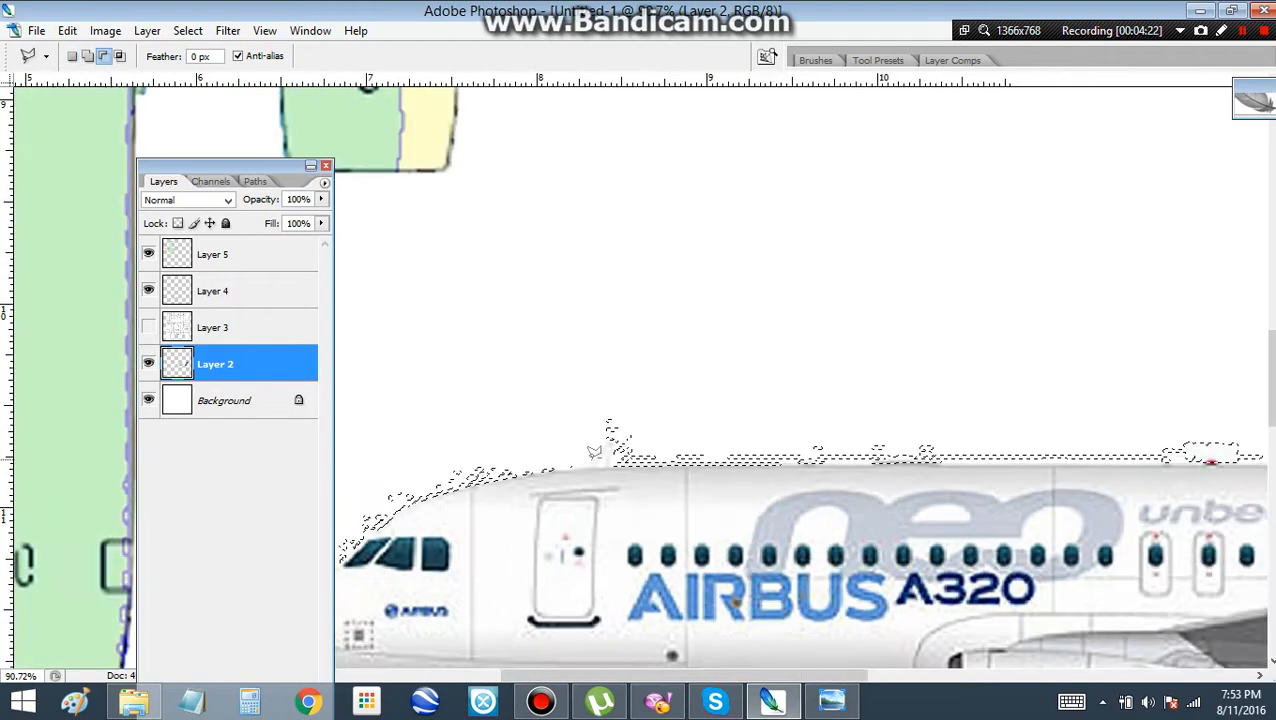
scroll(598, 445, down, 1)
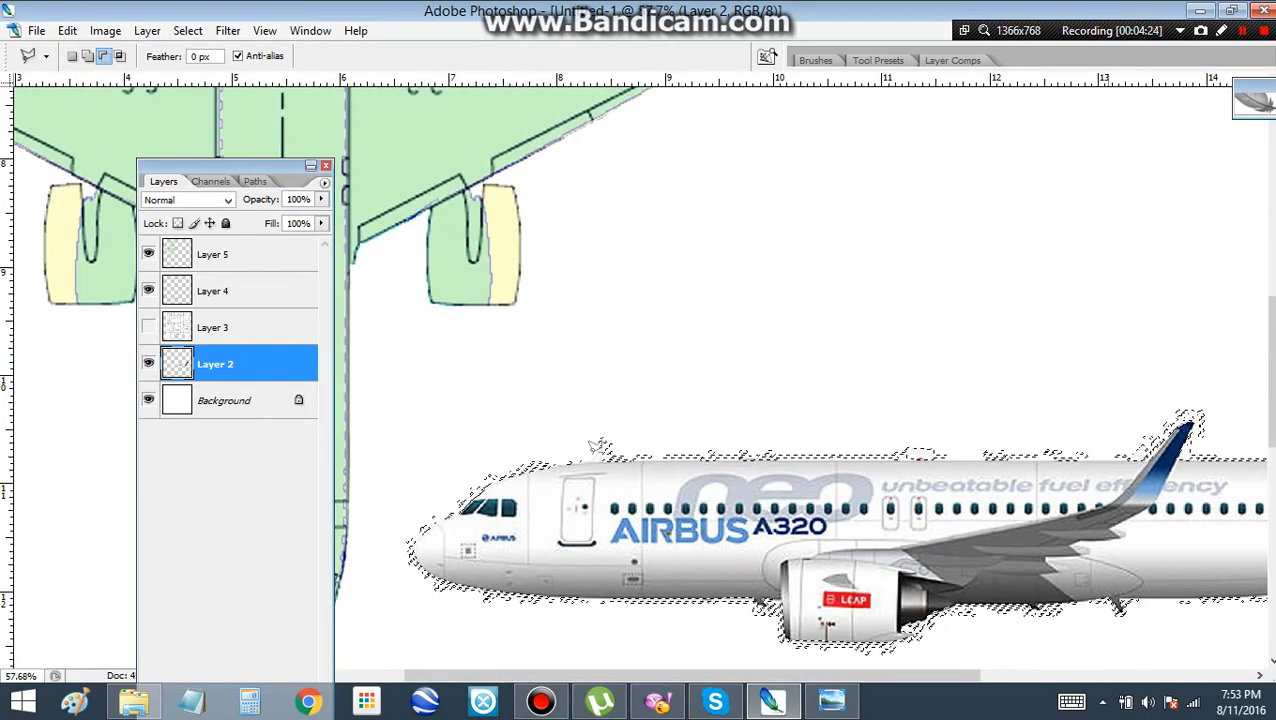
scroll(598, 452, up, 5)
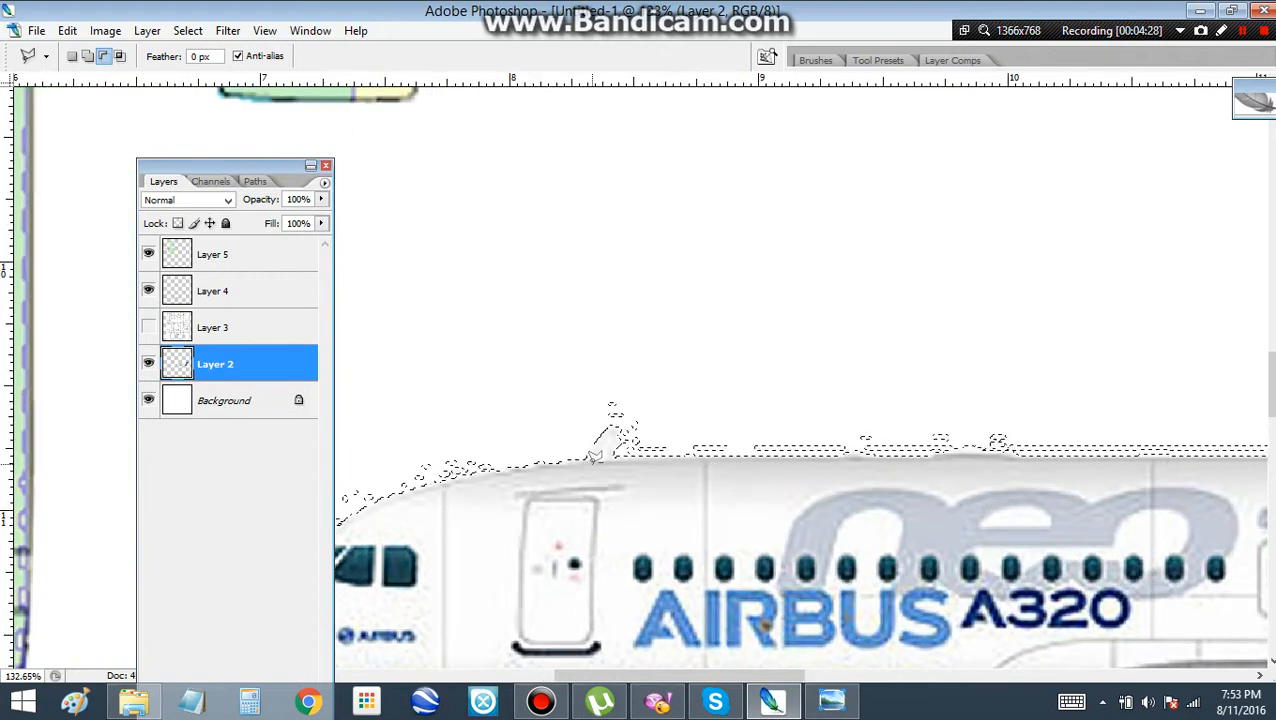
scroll(597, 454, down, 2)
scroll(597, 454, down, 1)
scroll(595, 455, up, 3)
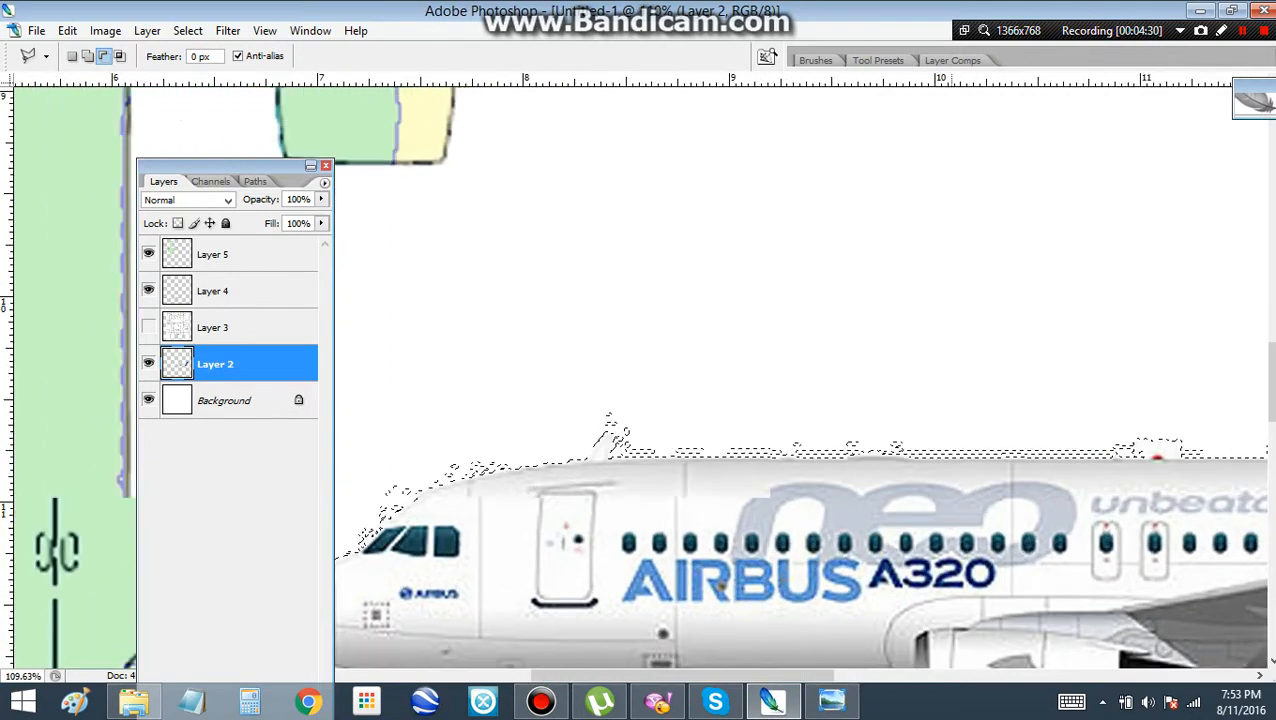
scroll(594, 456, up, 2)
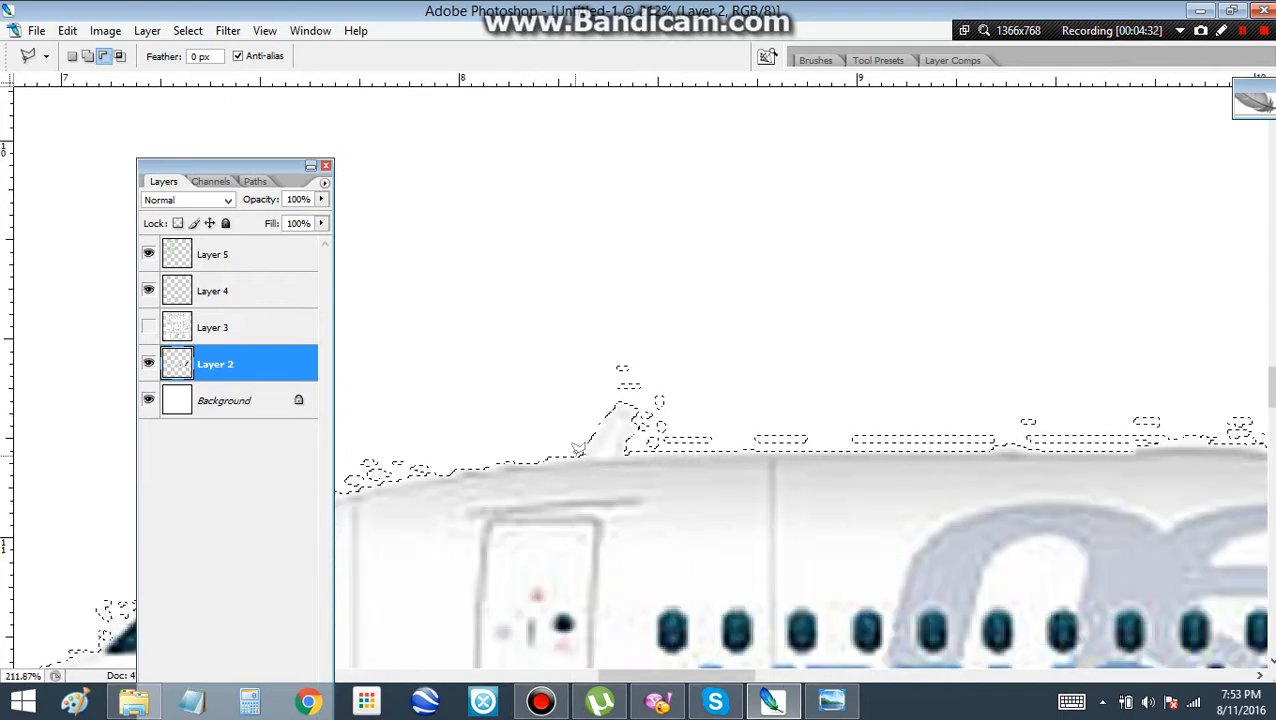
click(642, 451)
click(704, 369)
double_click(574, 337)
key(ctrl+z)
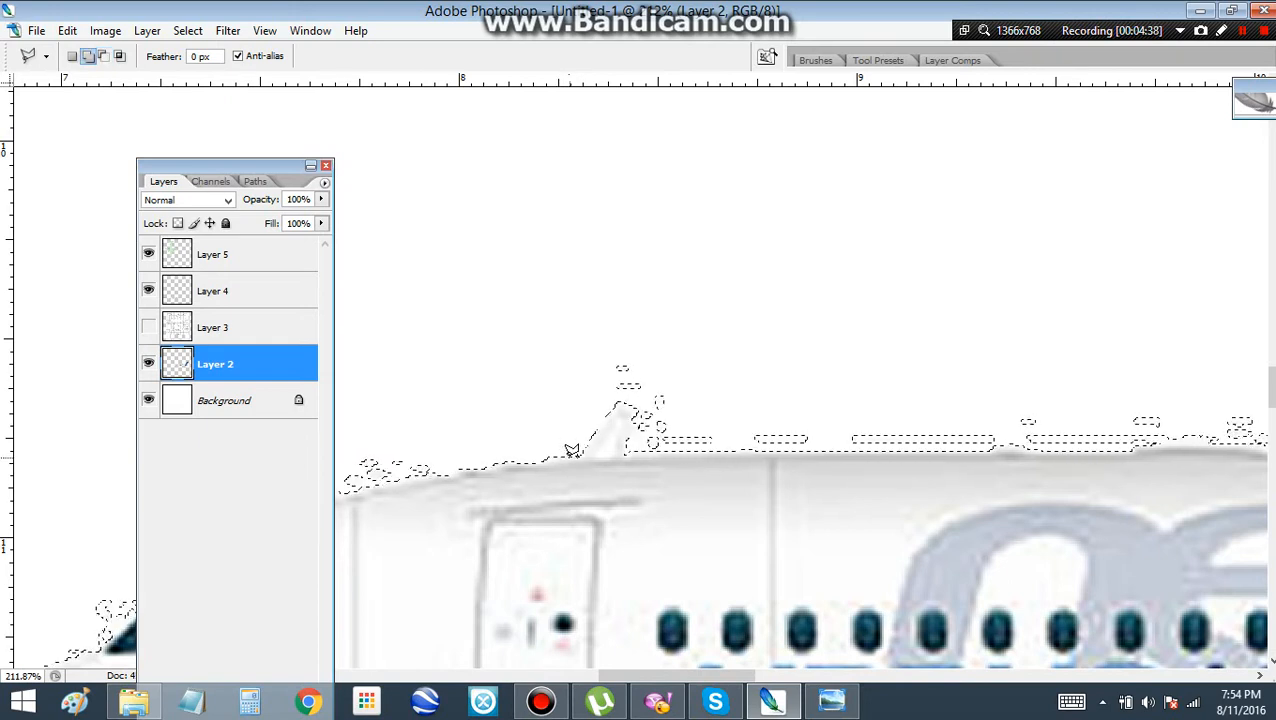
Try another polygonal area around the antenna and one over the roof edge behind it, undoing the last one
click(685, 382)
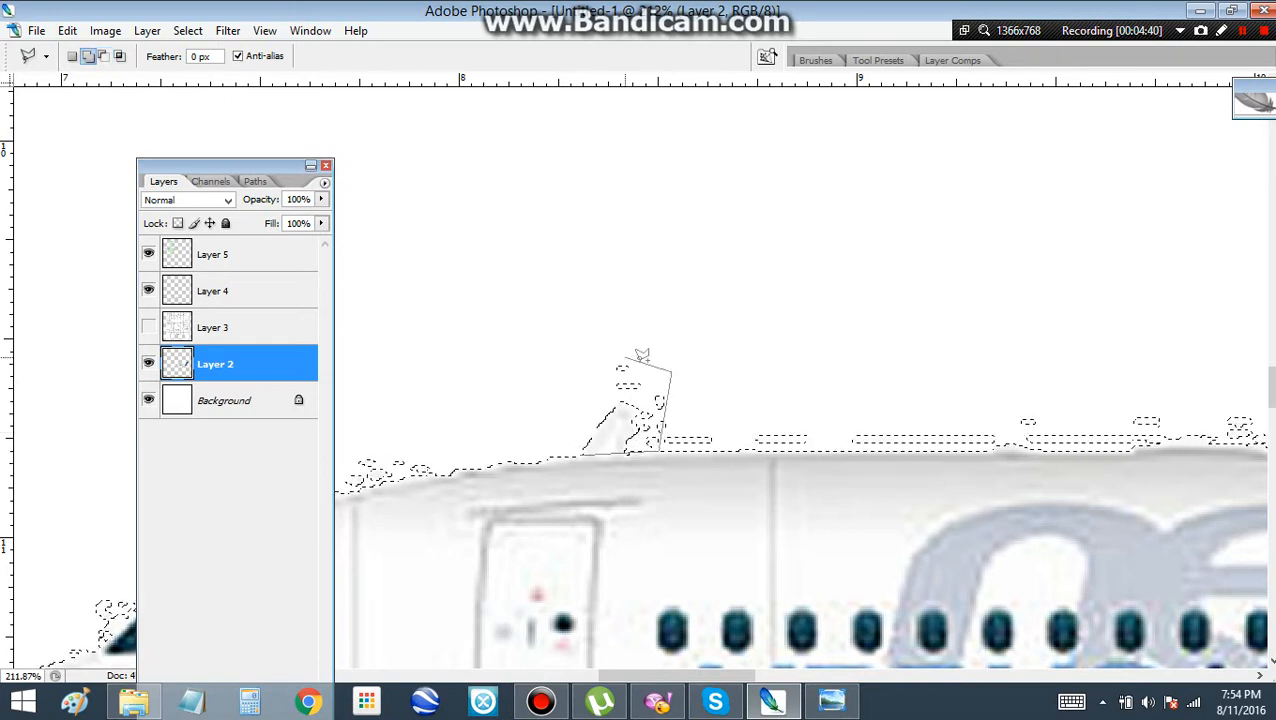
double_click(584, 334)
scroll(559, 335, down, 2)
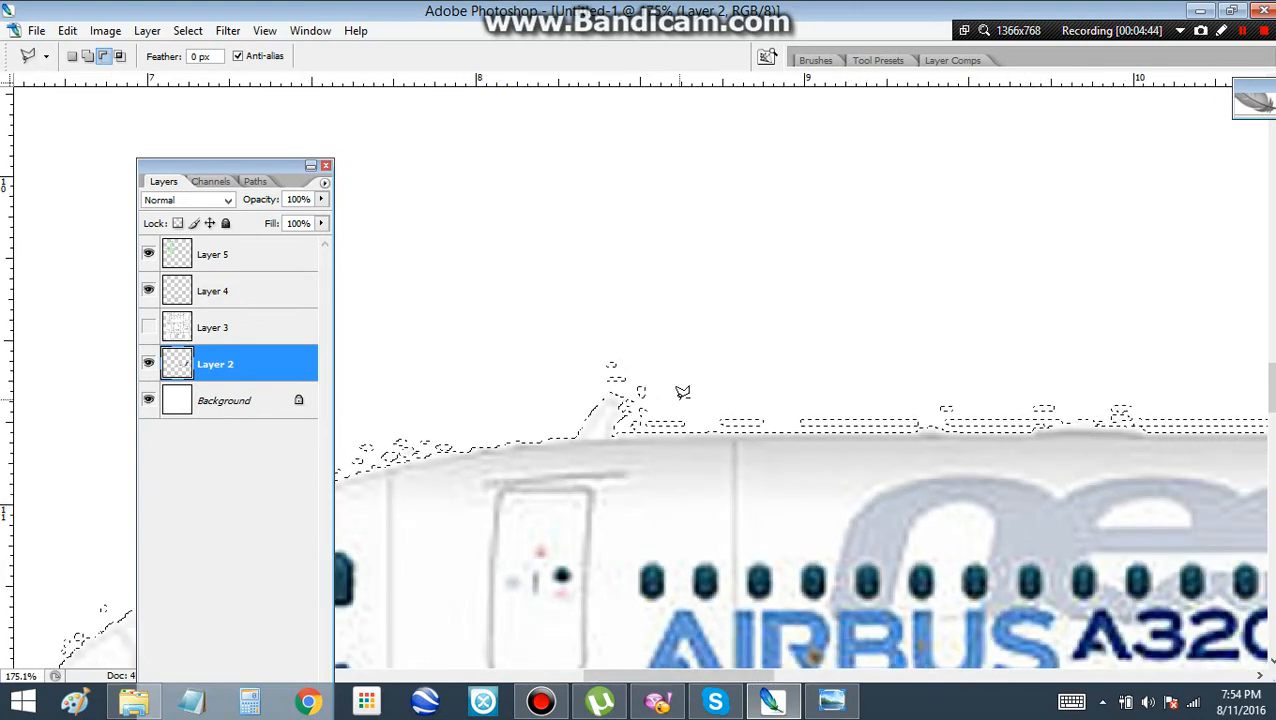
scroll(612, 412, up, 3)
scroll(643, 385, down, 4)
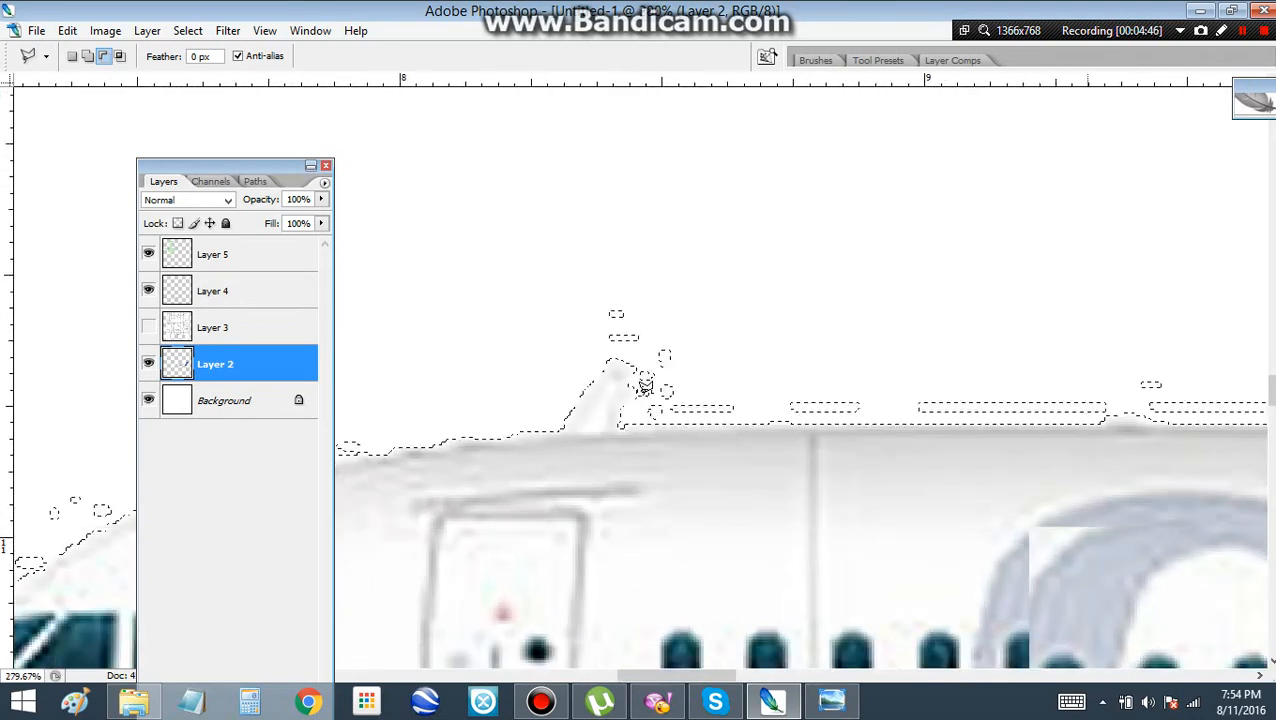
scroll(645, 385, down, 2)
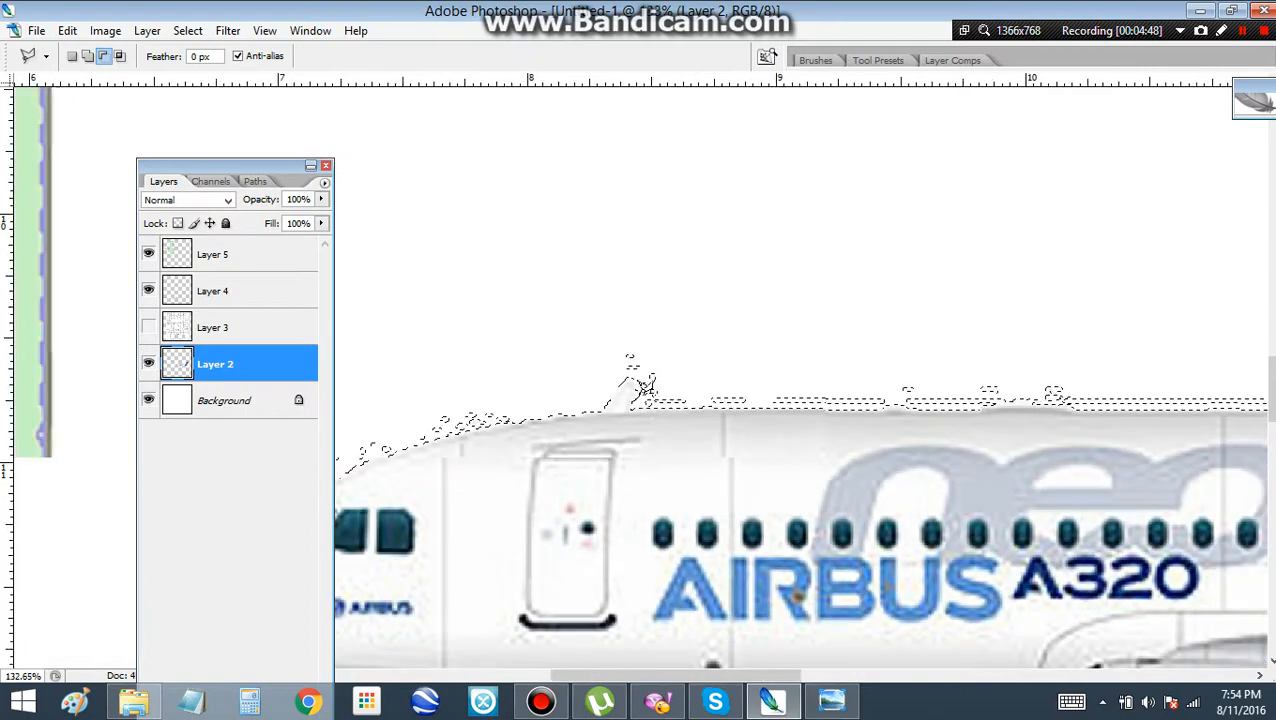
scroll(652, 386, up, 3)
scroll(658, 386, up, 1)
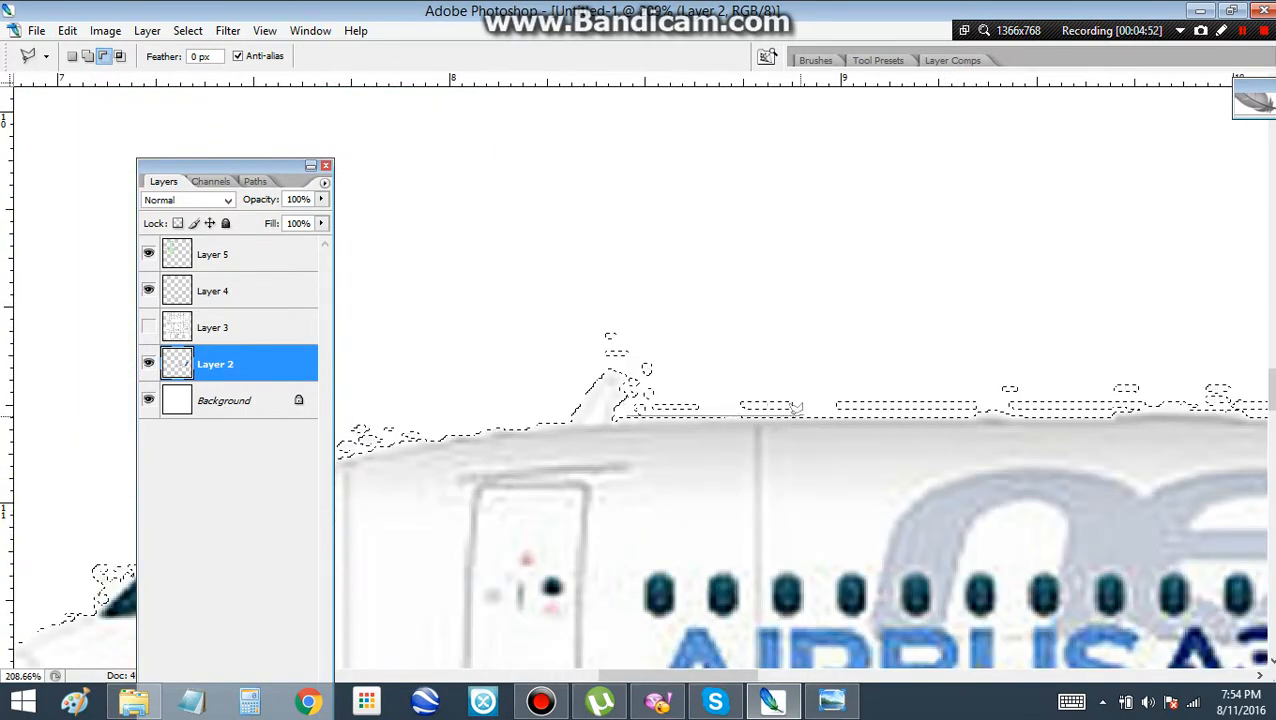
double_click(699, 366)
key(ctrl+z)
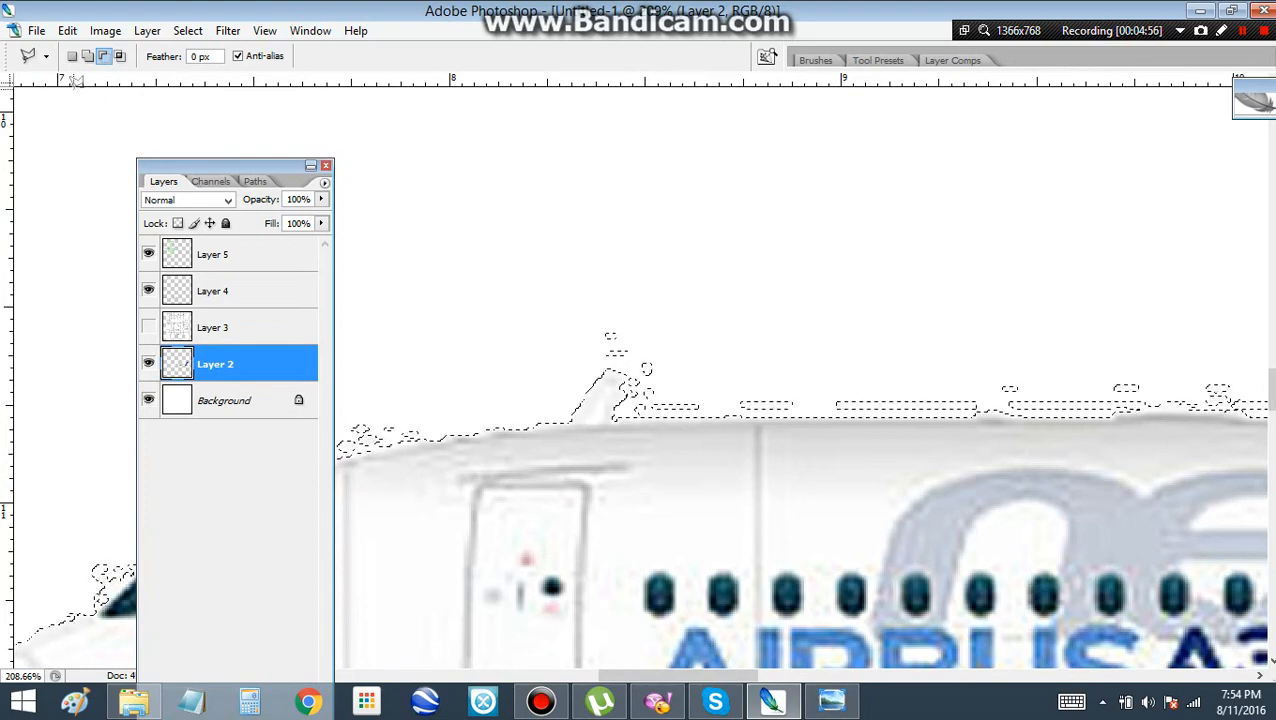
Try adding a rectangular marquee area above the roof antenna, and discard the whole selection
click(88, 56)
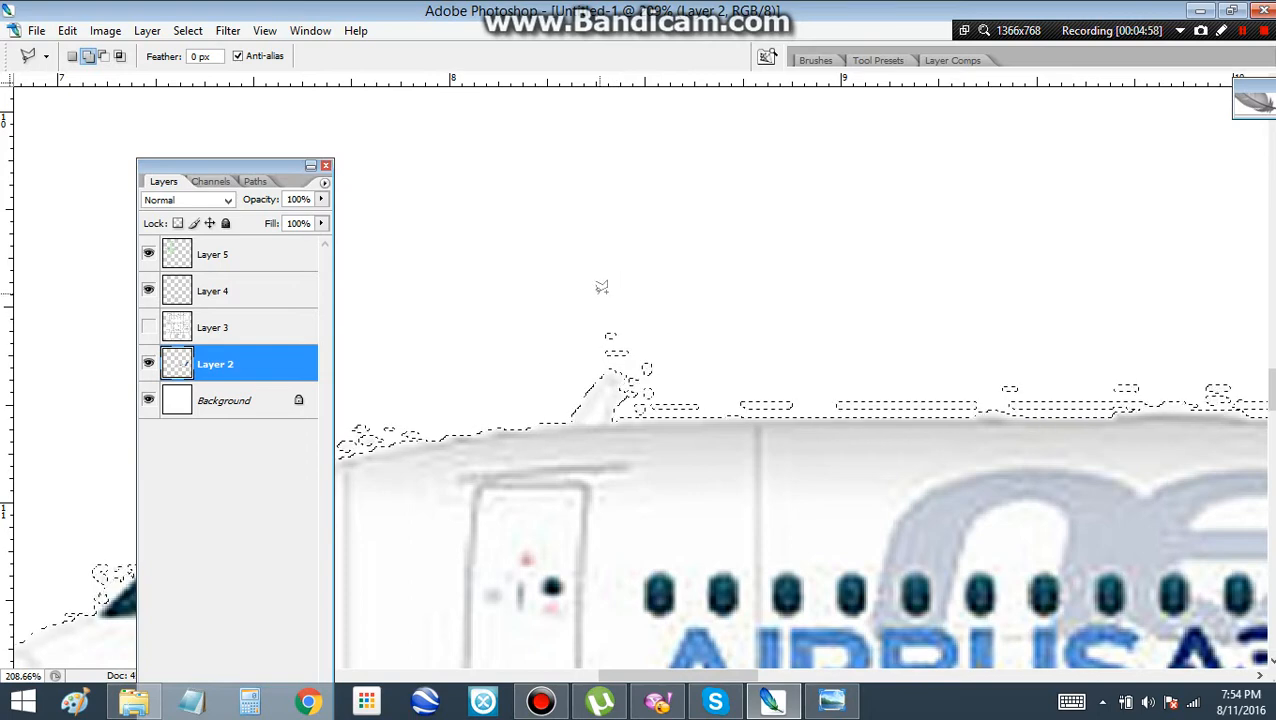
key(m)
drag(592, 303, 645, 359)
key(ctrl+z)
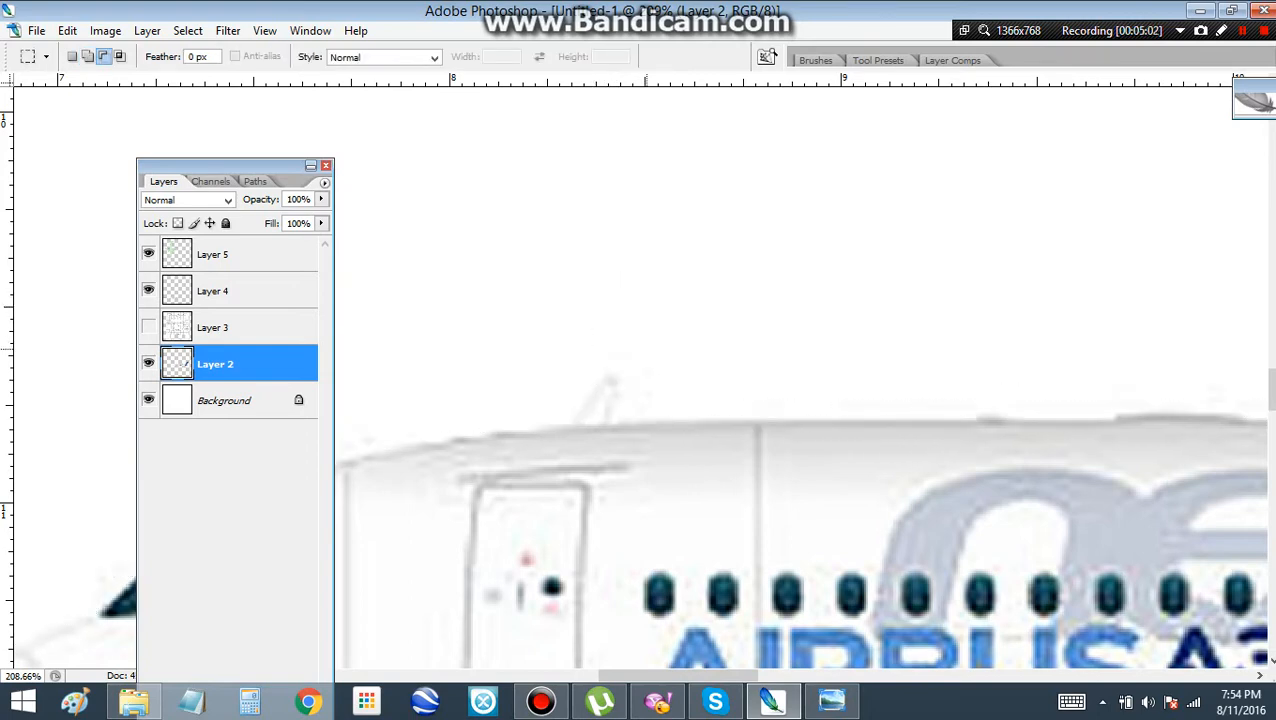
Paint a straight-segment black outline with a 2 px Brush along the fuselage roof from the red beacon forward to the roof antenna's base
scroll(692, 325, down, 8)
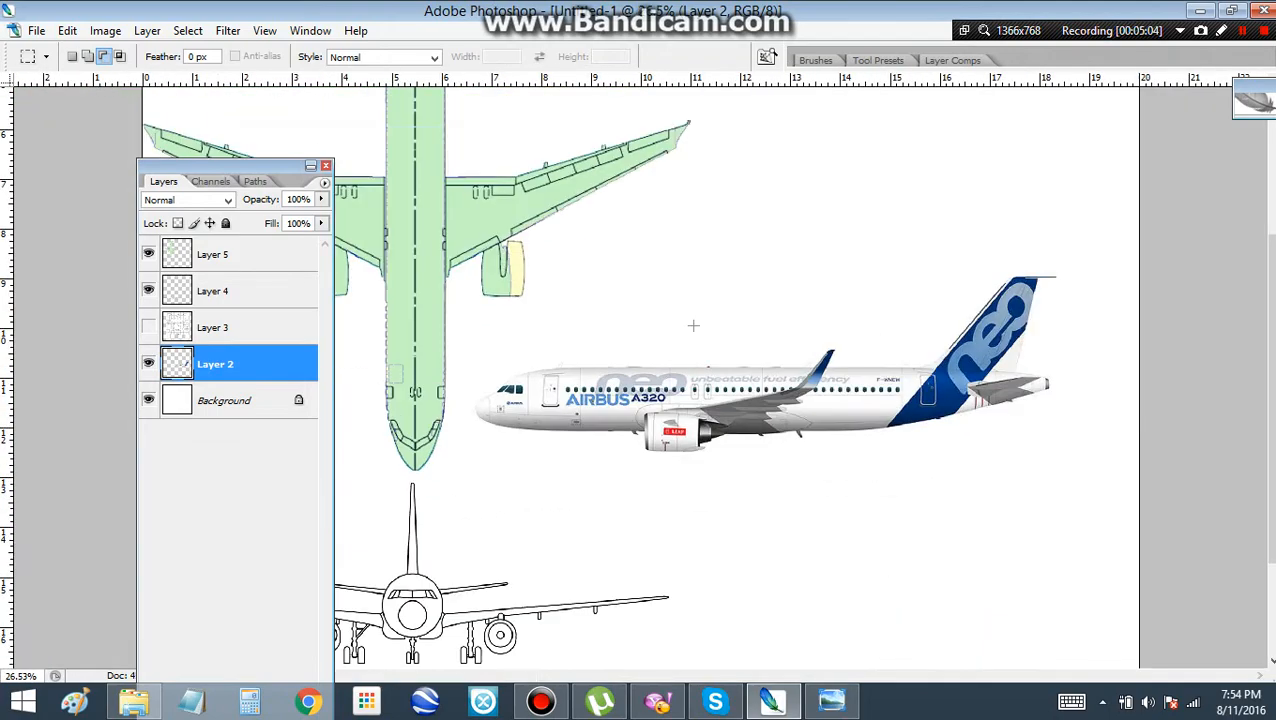
key(b)
scroll(627, 352, up, 4)
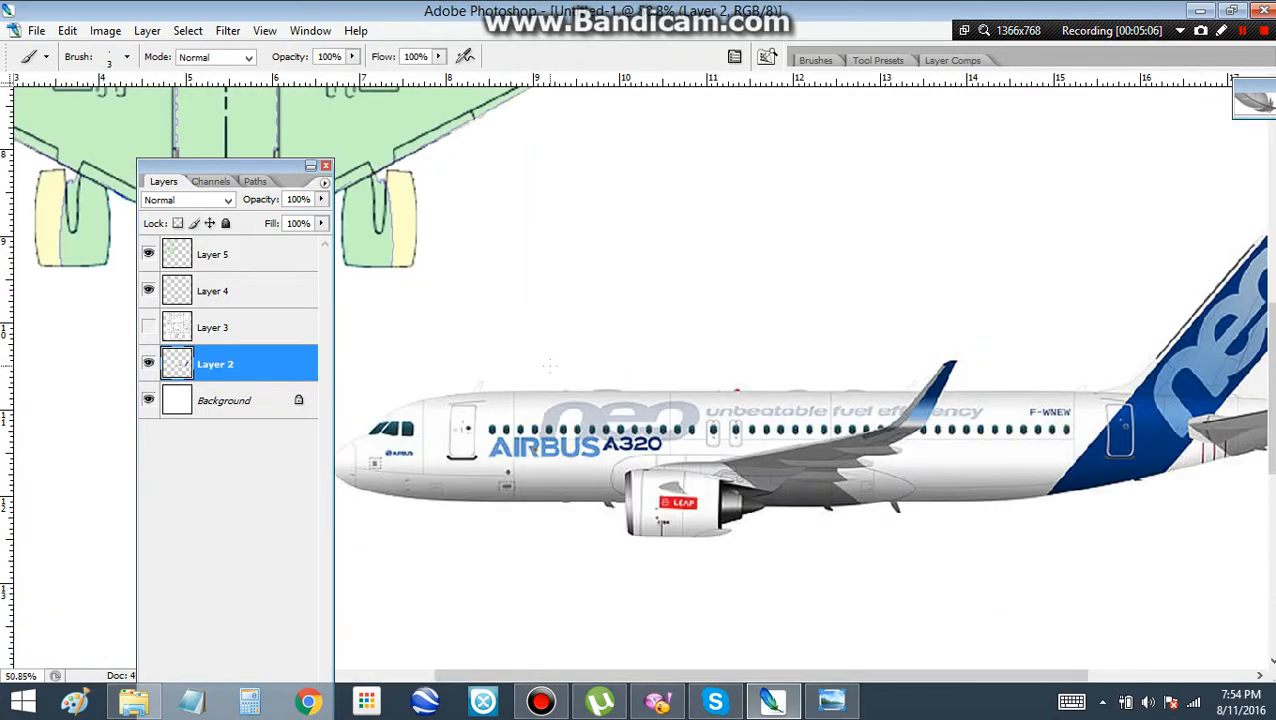
scroll(680, 465, up, 4)
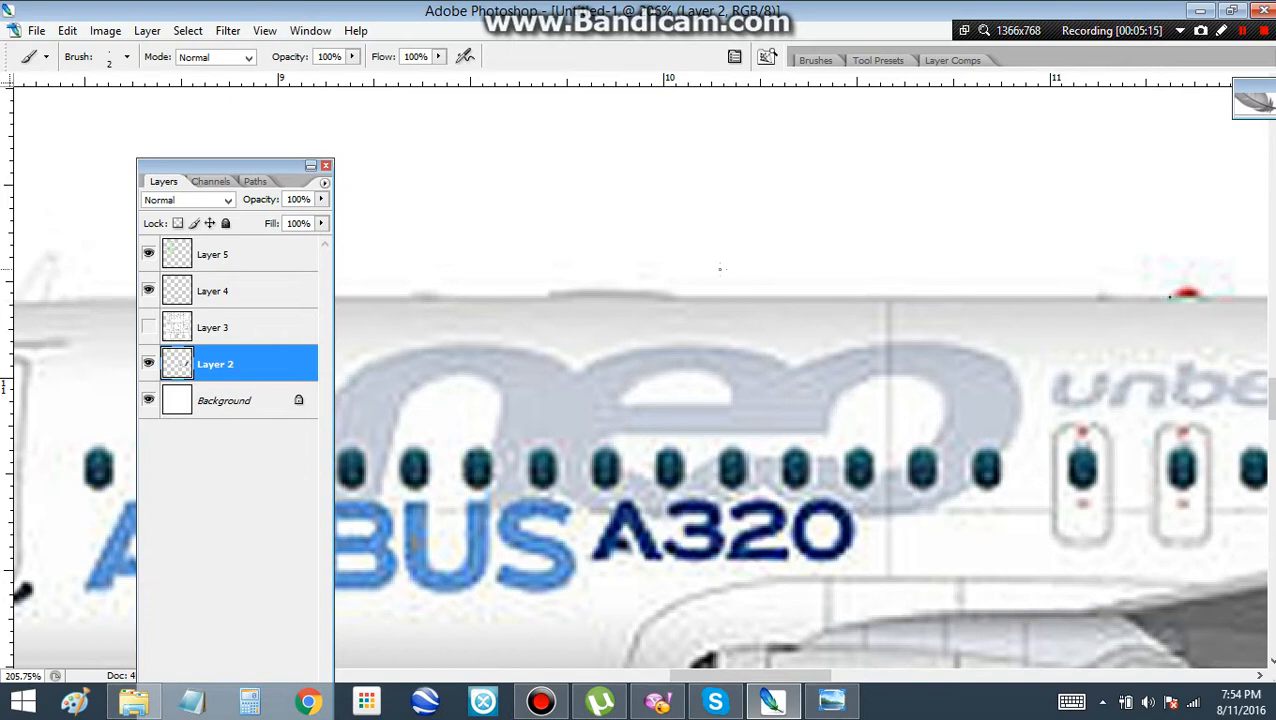
shift+click(675, 295)
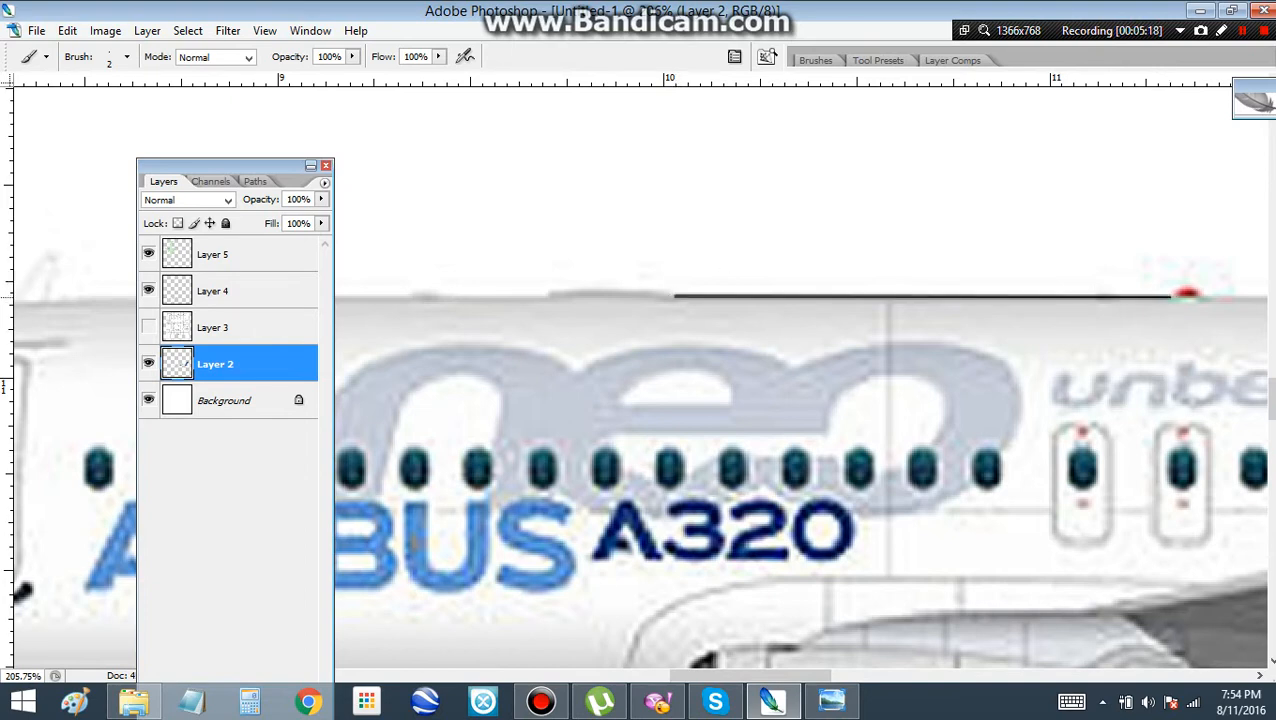
shift+click(399, 297)
drag(399, 297, 915, 326)
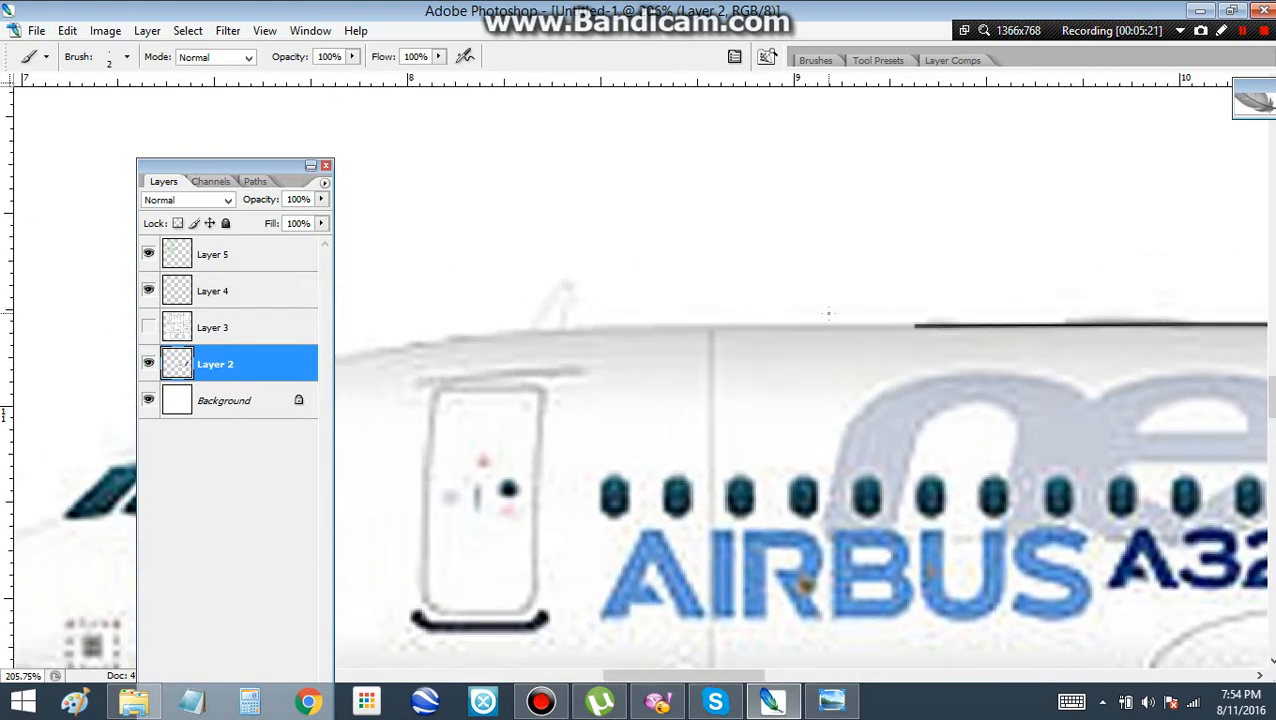
shift+click(712, 325)
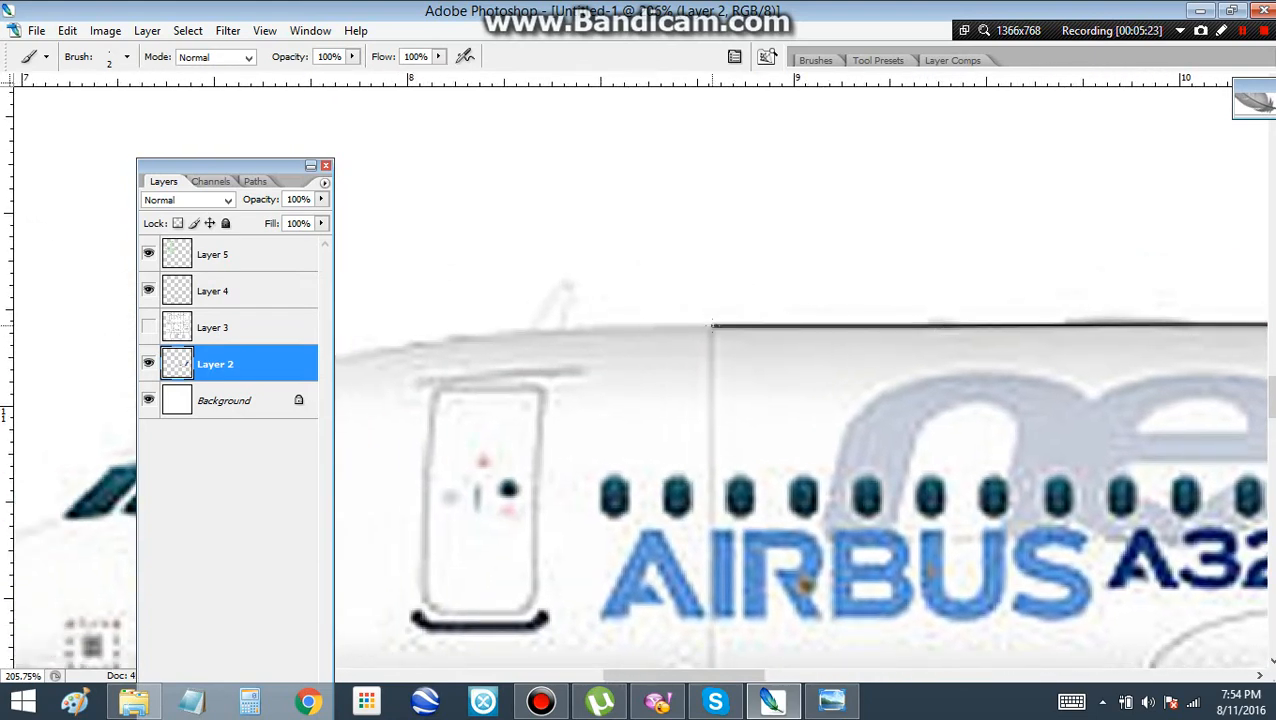
shift+click(561, 329)
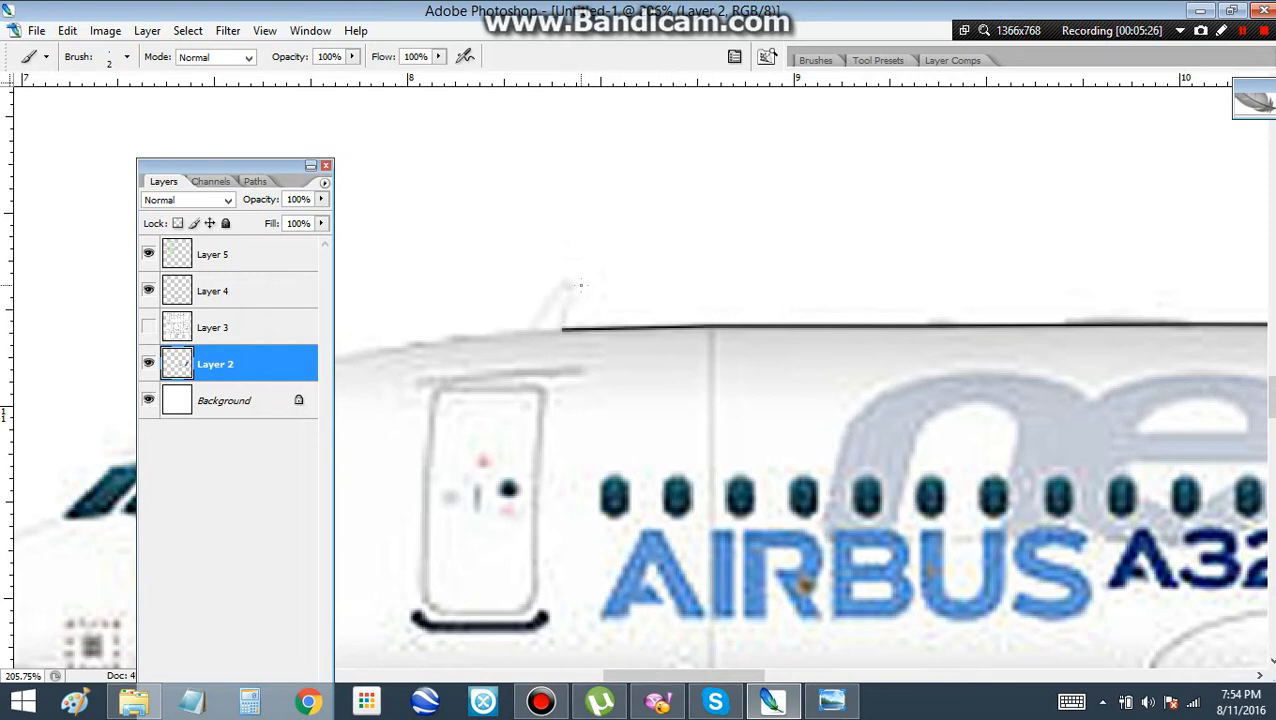
Outline the roof antenna and continue the black line forward over the front door to the panel line behind the cockpit
shift+click(579, 283)
shift+click(527, 331)
shift+click(458, 337)
drag(458, 337, 908, 266)
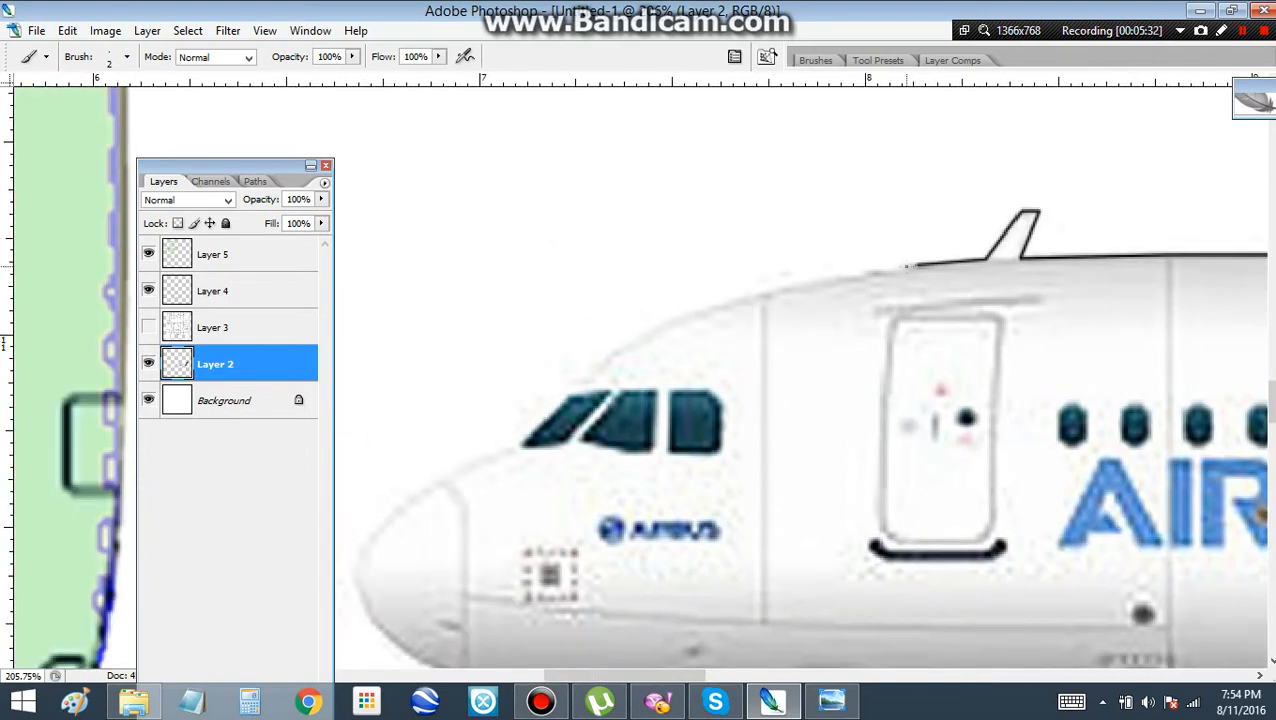
shift+click(811, 283)
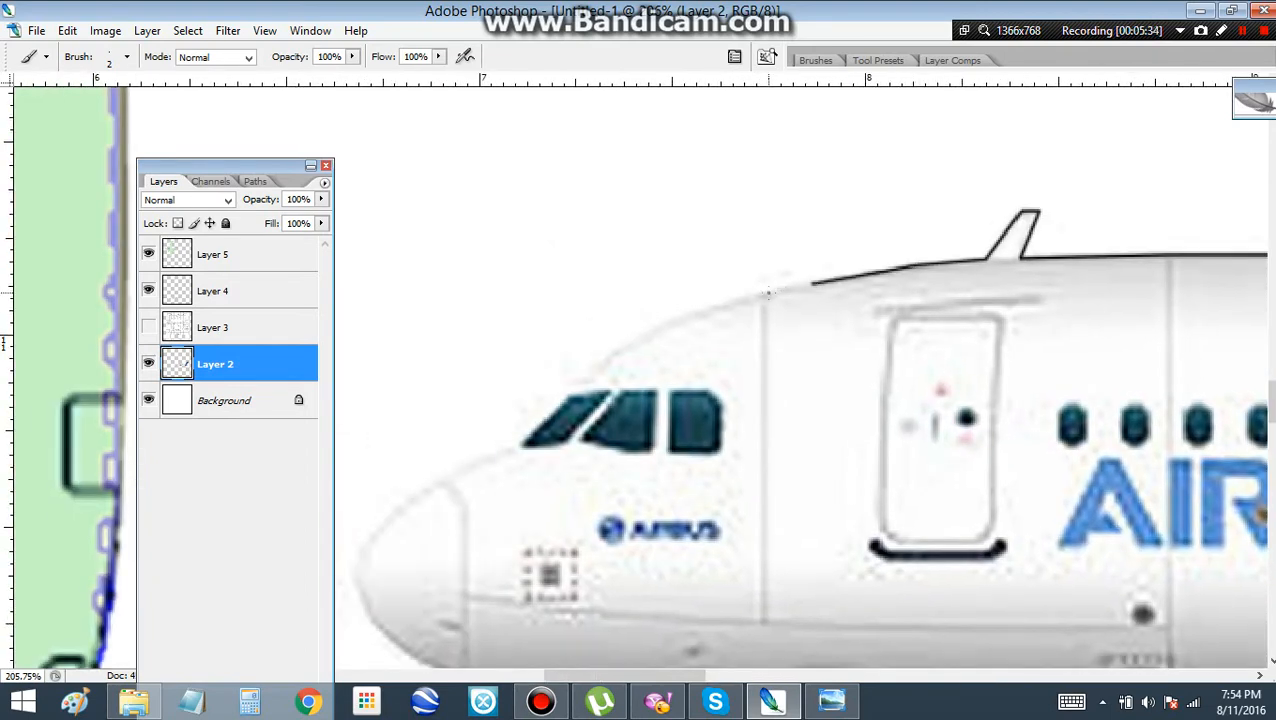
shift+click(763, 293)
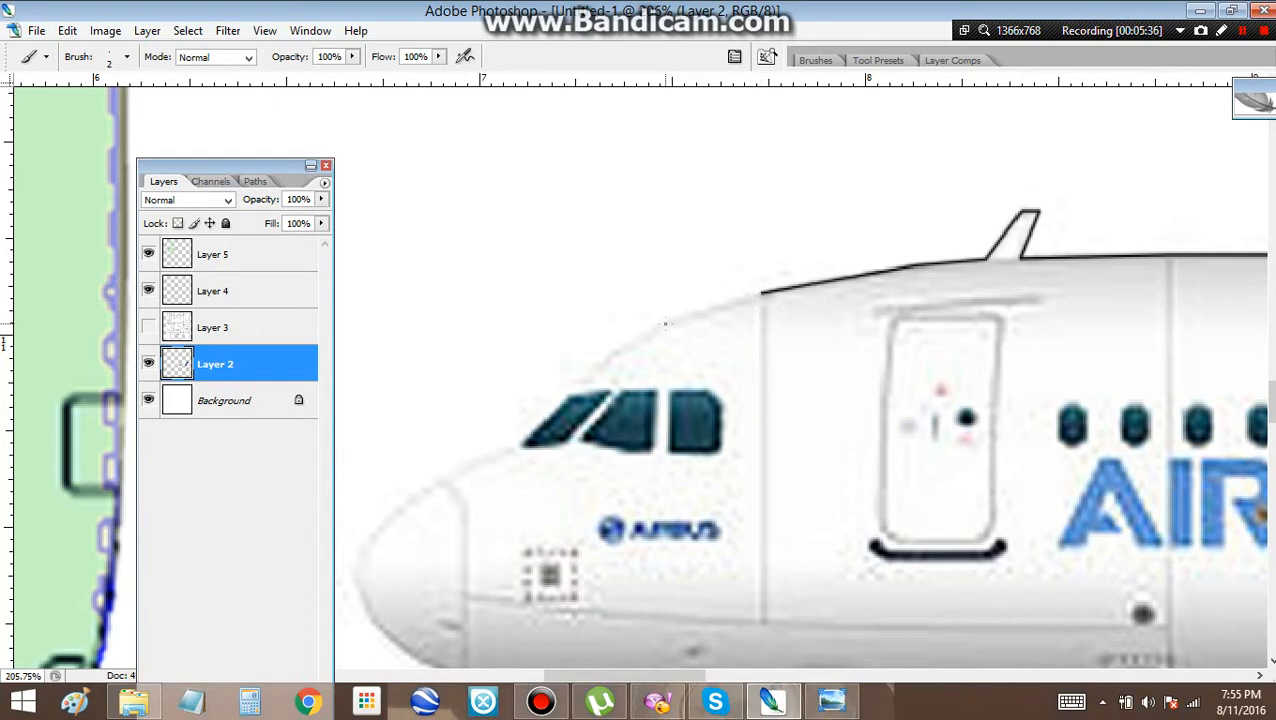
Continue the black outline down over the cockpit roof and along the windshield to the top of the nose cone
shift+click(665, 323)
shift+click(604, 358)
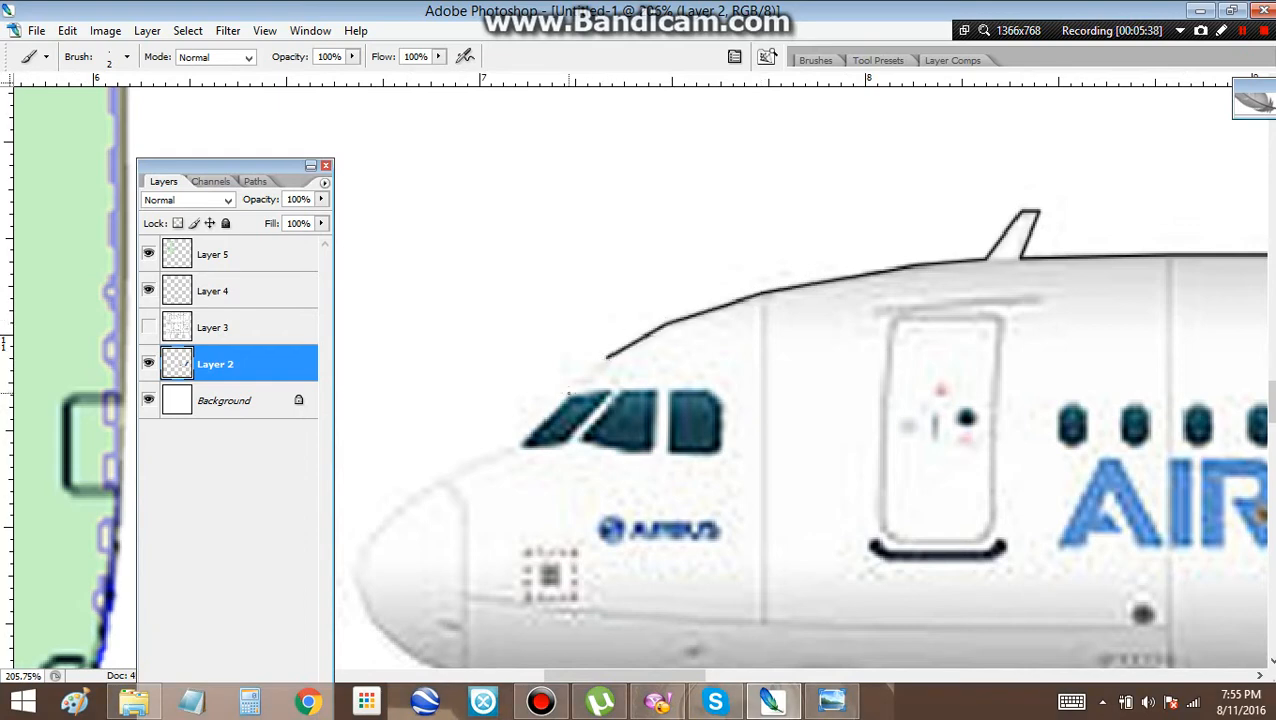
shift+click(571, 391)
shift+click(517, 445)
shift+click(470, 464)
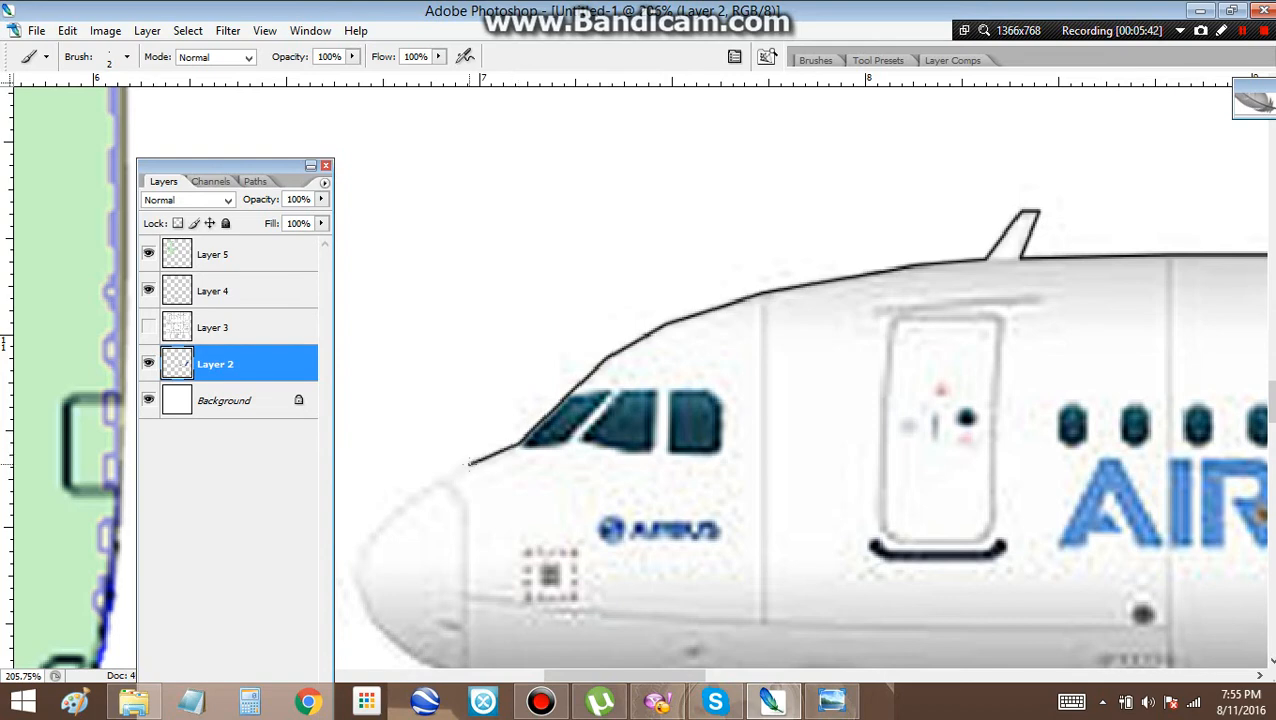
Outline the nose cone from its upper edge around the tip to the start of its lower curve
shift+click(436, 485)
shift+click(394, 515)
shift+click(372, 533)
drag(378, 514, 494, 233)
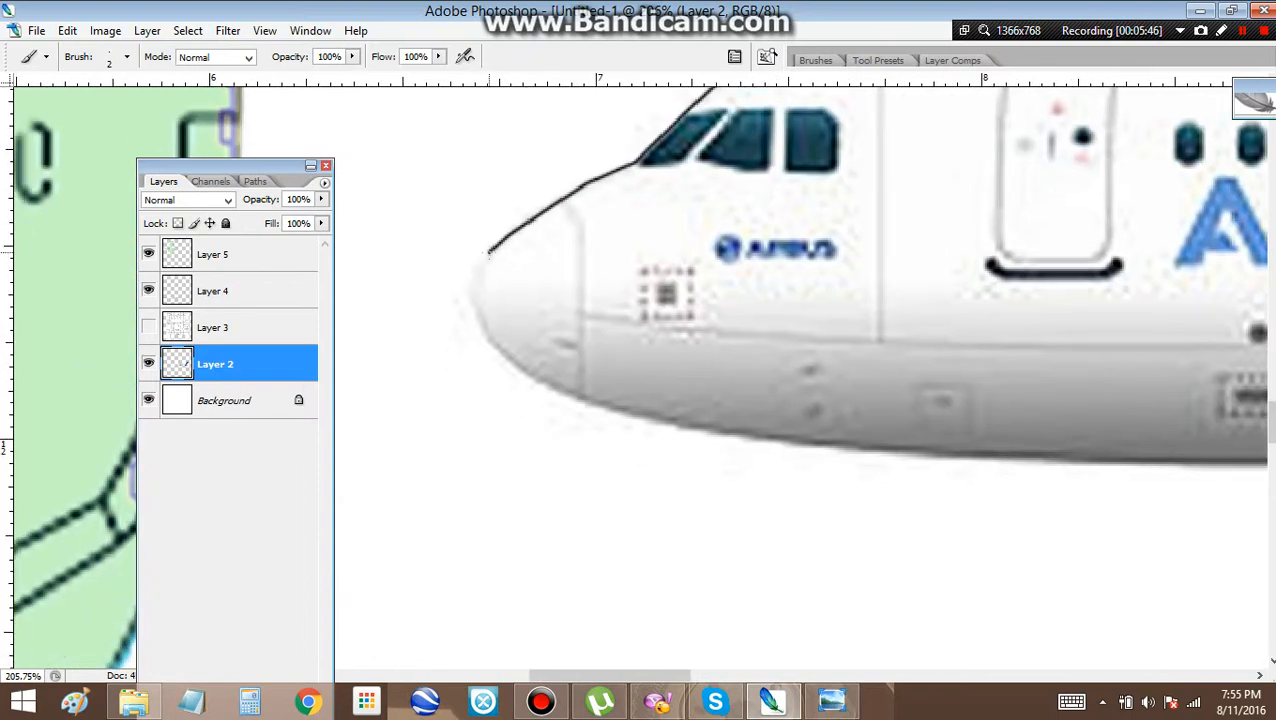
shift+click(475, 274)
shift+click(486, 338)
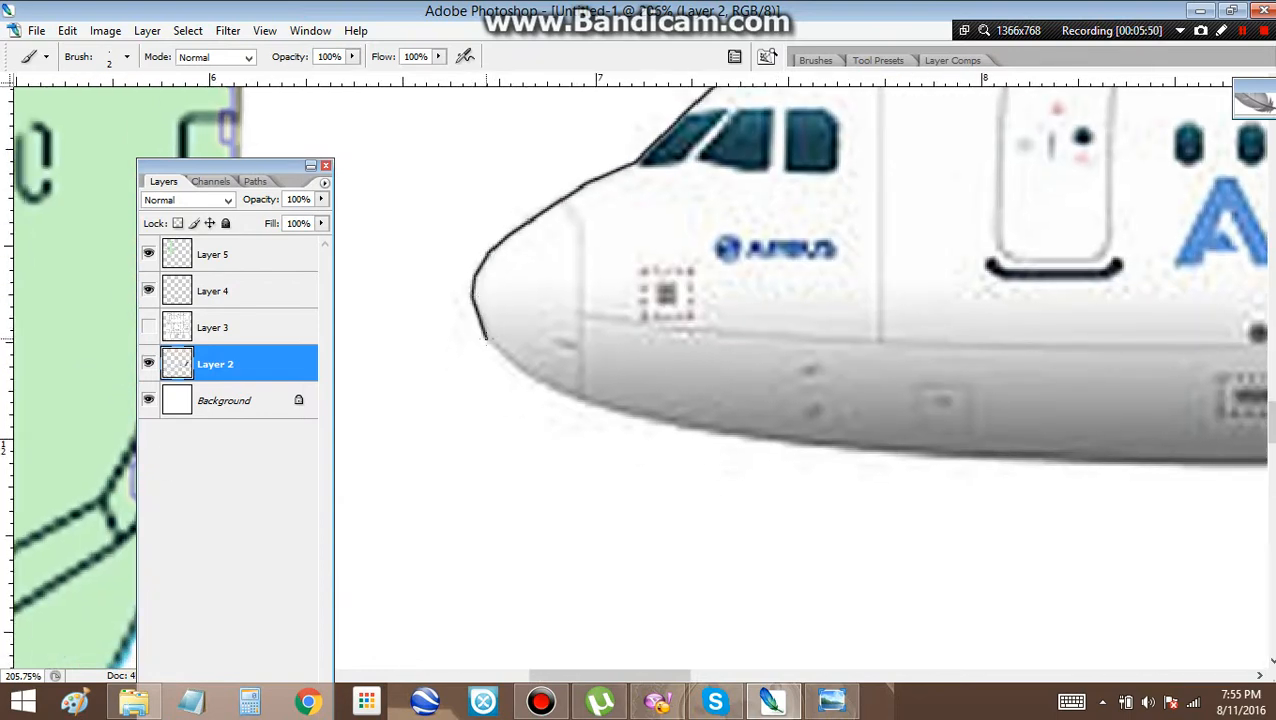
Outline the lower nose curve and the forward fuselage underside to just below the small vent hatch ahead of the engine
shift+click(510, 365)
shift+click(538, 377)
shift+click(586, 400)
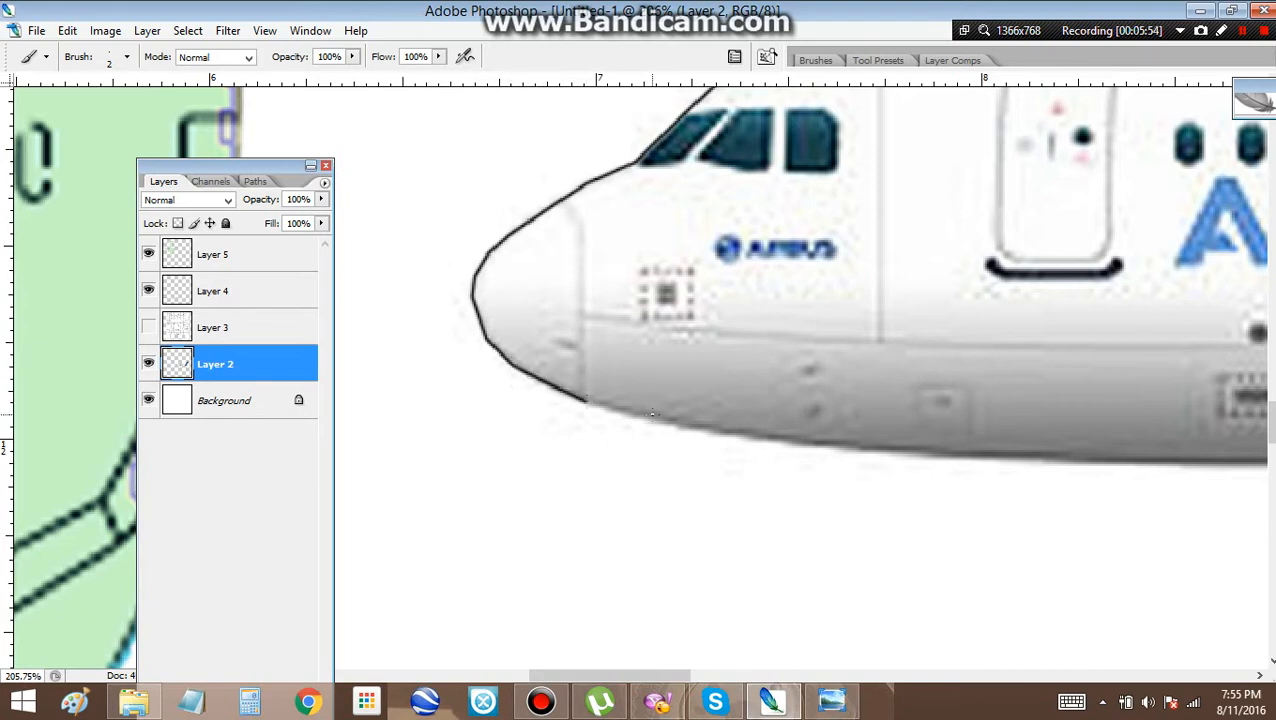
shift+click(653, 416)
shift+click(750, 434)
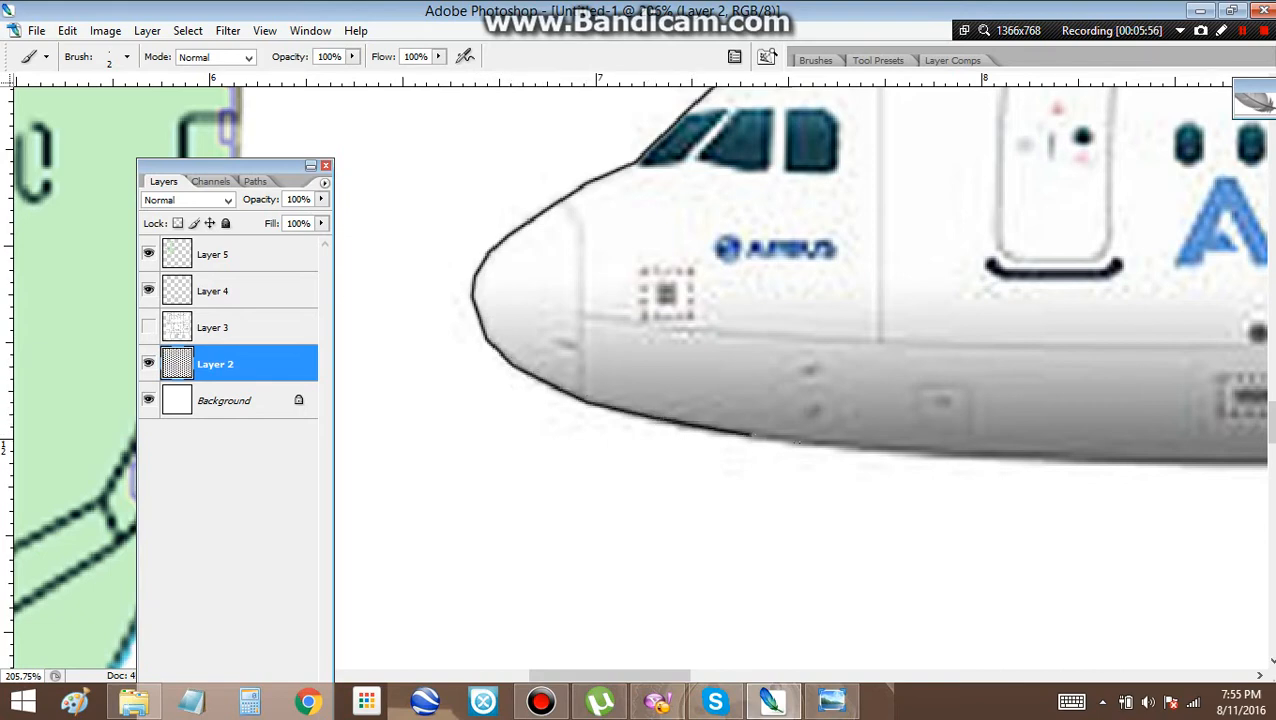
shift+click(864, 450)
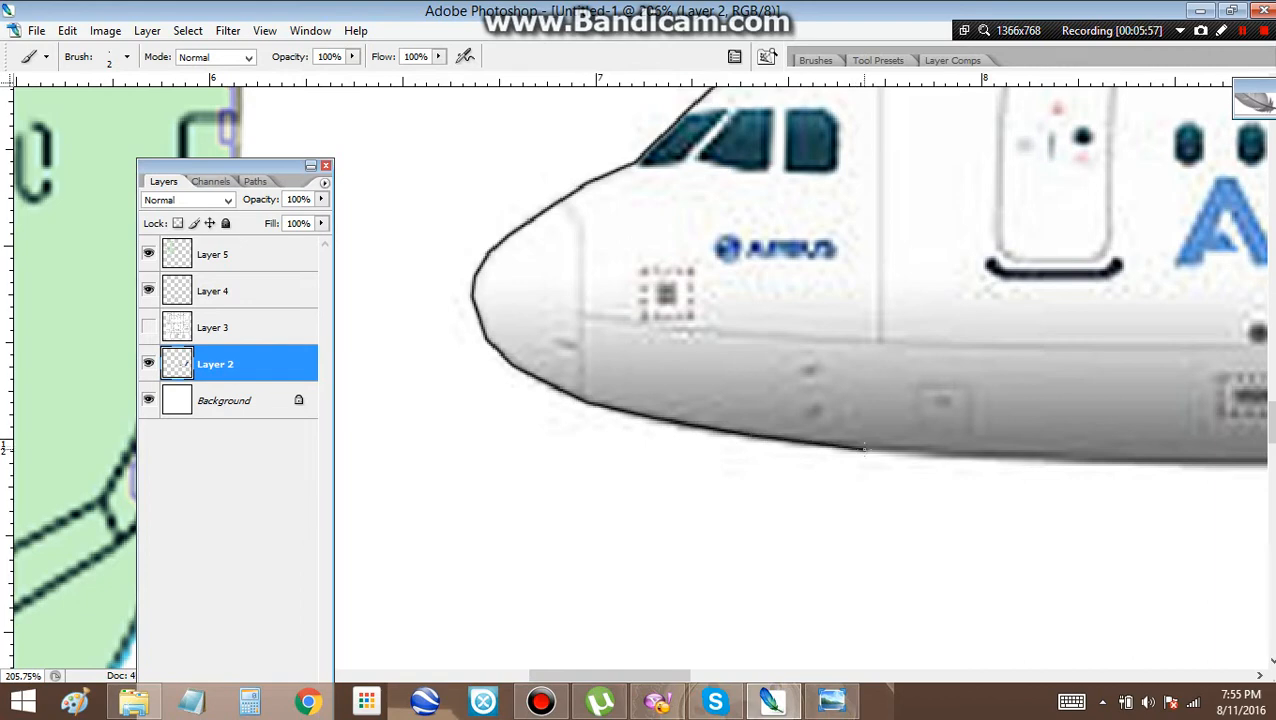
shift+click(1017, 456)
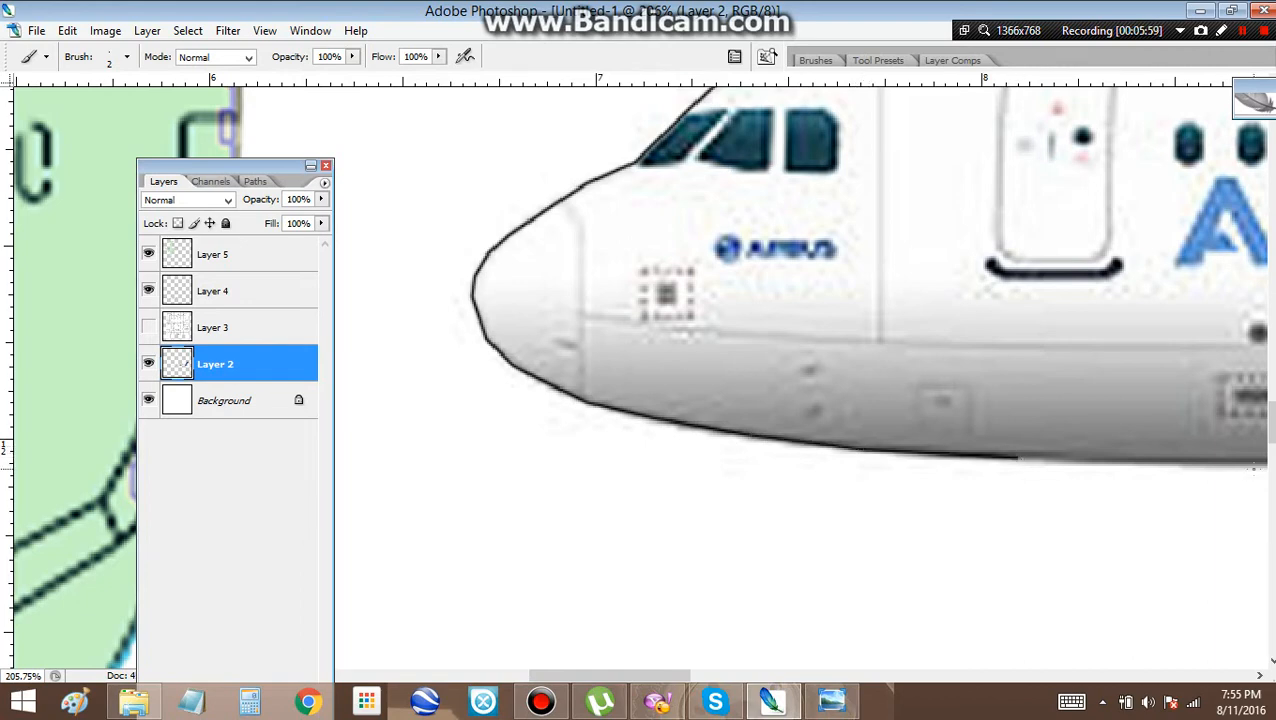
shift+click(1254, 463)
drag(1254, 464, 598, 477)
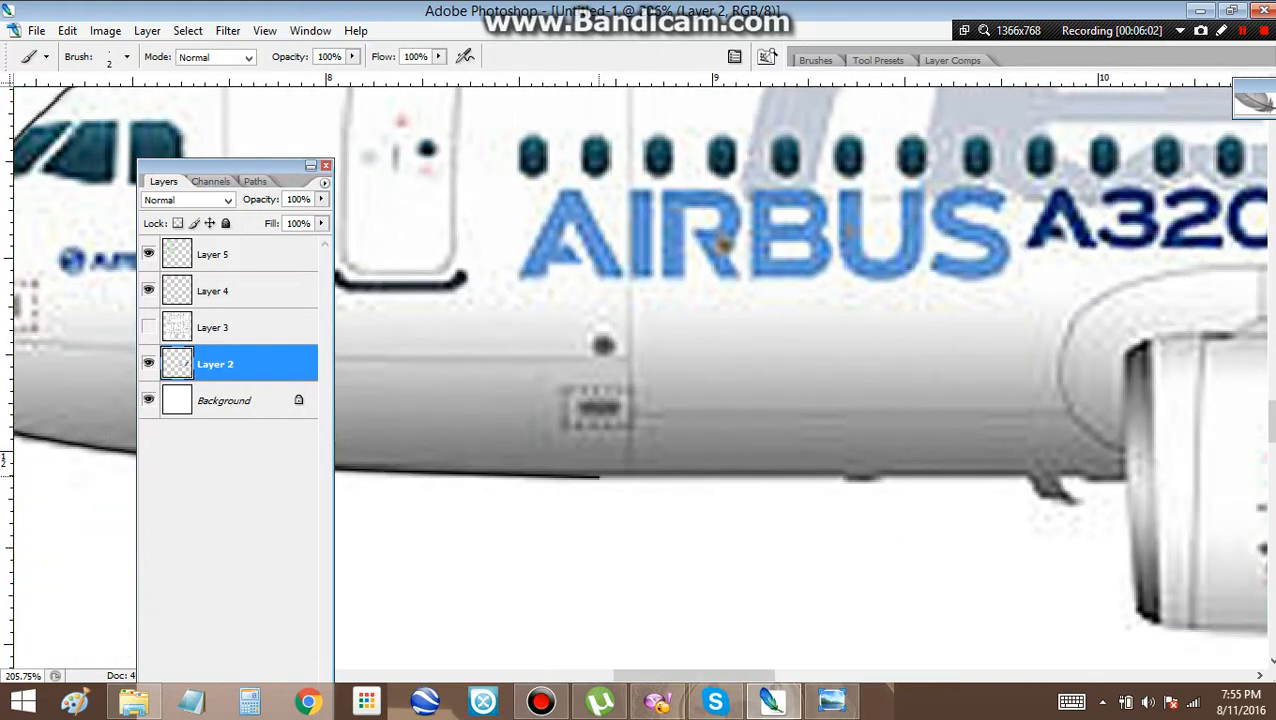
Outline the belly back to the engine, going around the small blade antenna and down the engine's intake edge
shift+click(845, 476)
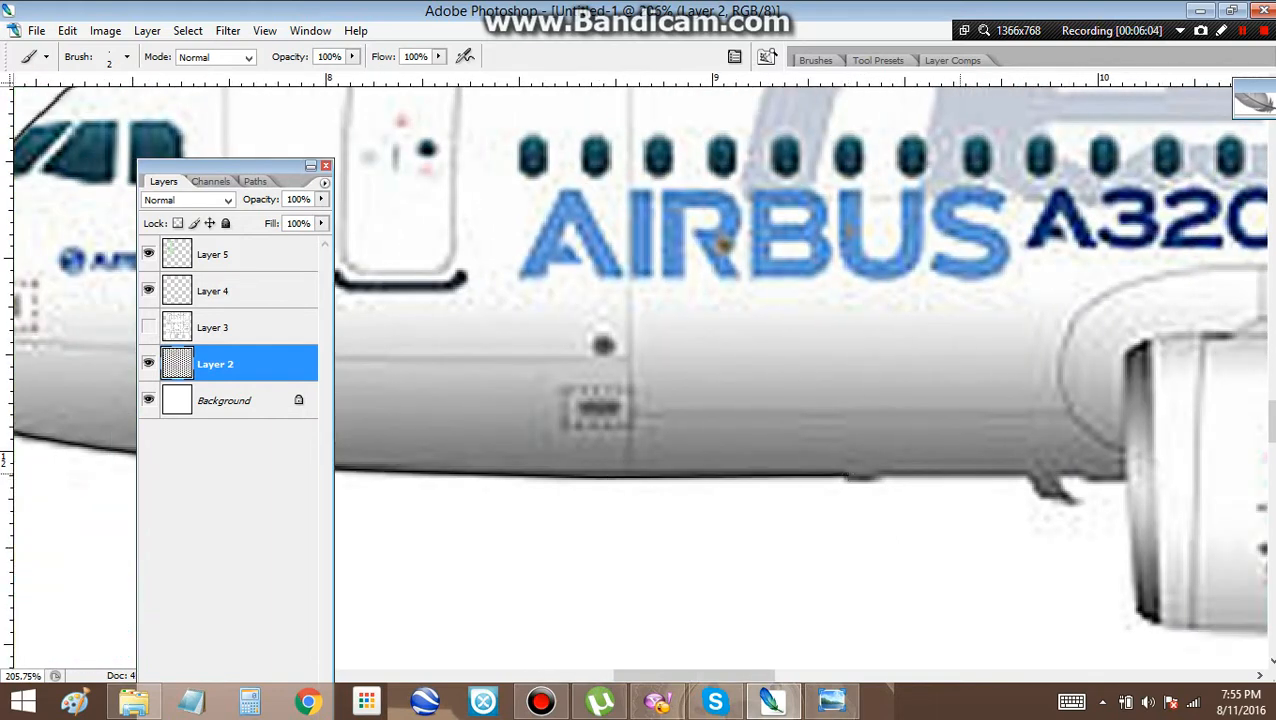
shift+click(1031, 477)
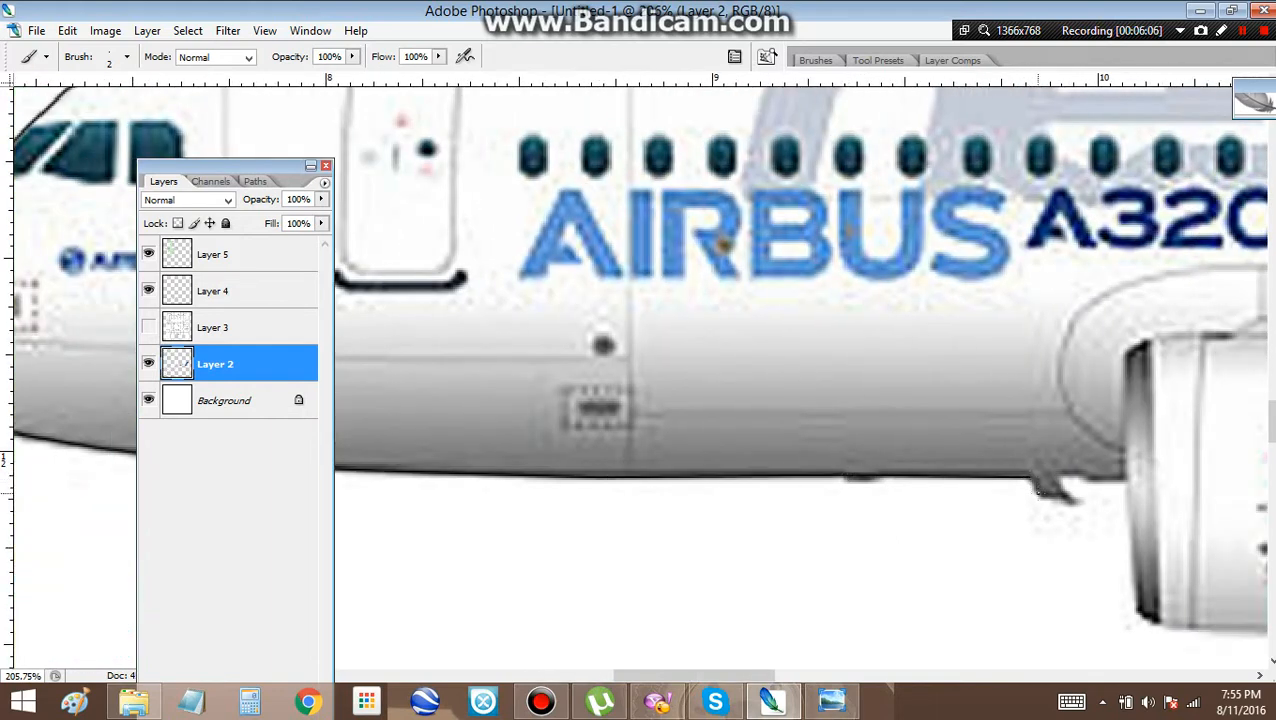
shift+click(1085, 506)
shift+click(1056, 474)
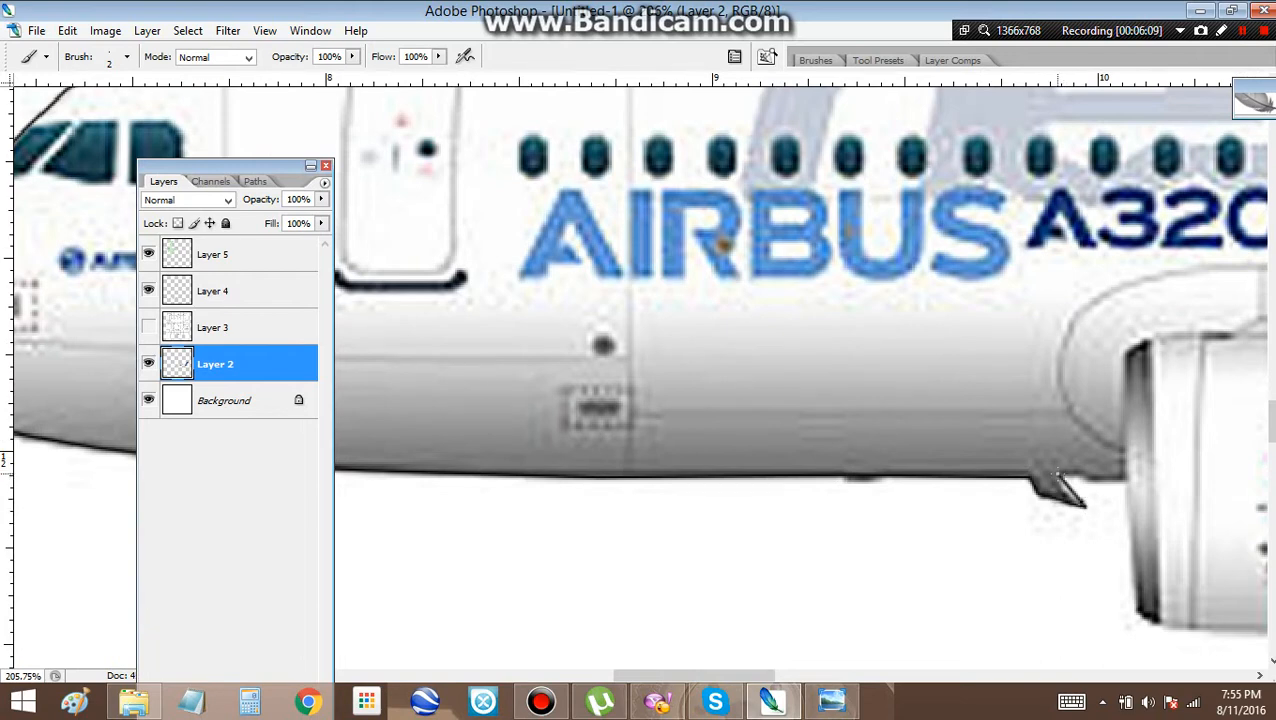
shift+click(1120, 483)
shift+click(1136, 608)
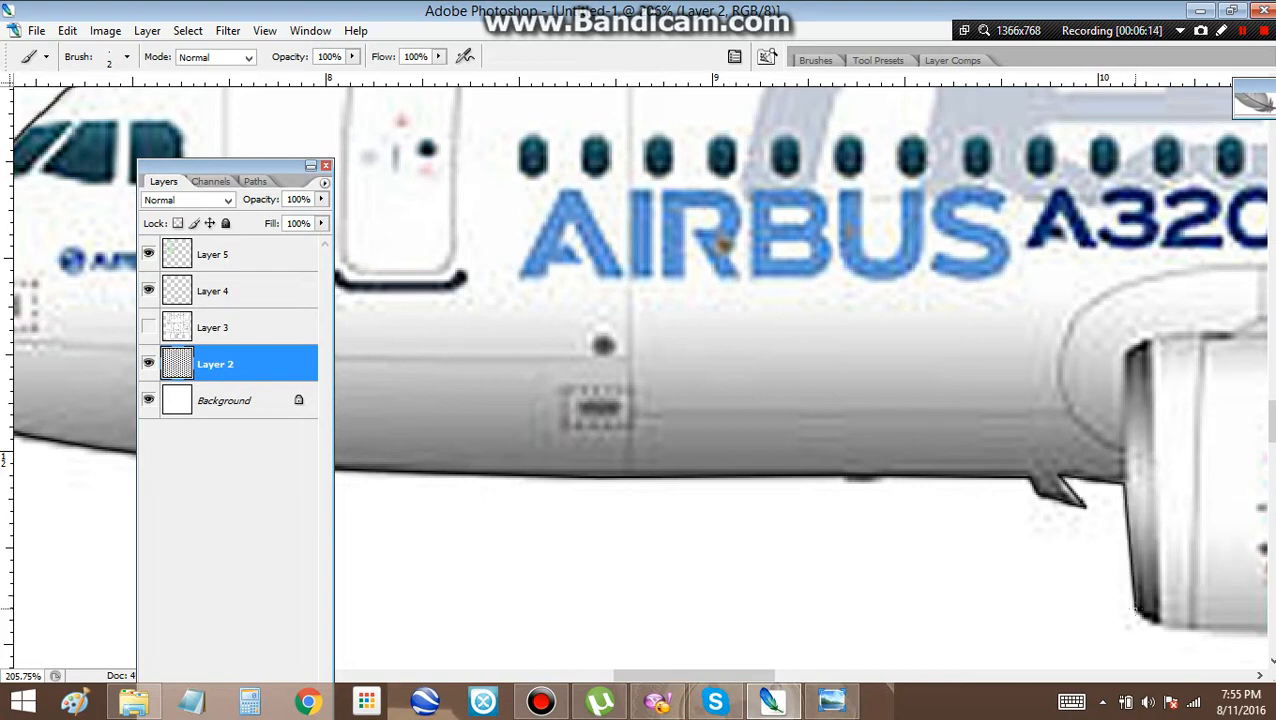
Outline the bottom of the engine cowling from the intake lip back to the pointed tip of its rear fin
drag(1136, 608, 876, 347)
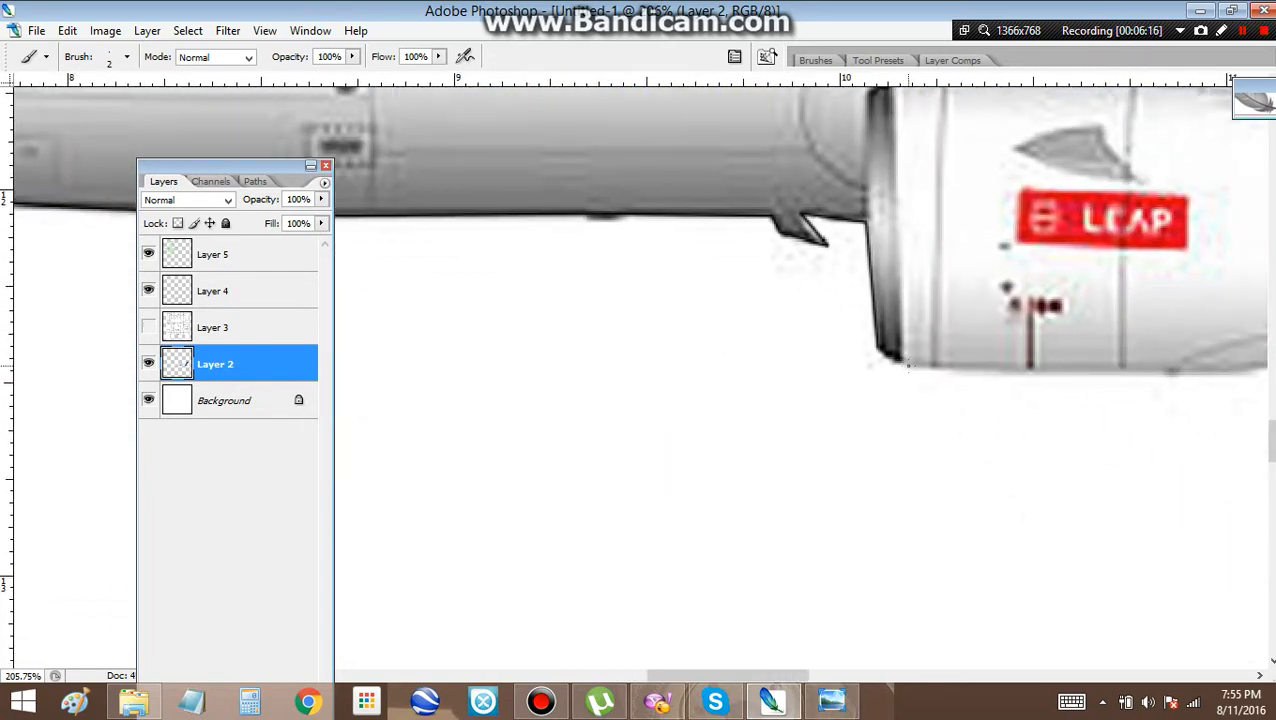
shift+click(1171, 372)
drag(1171, 372, 744, 363)
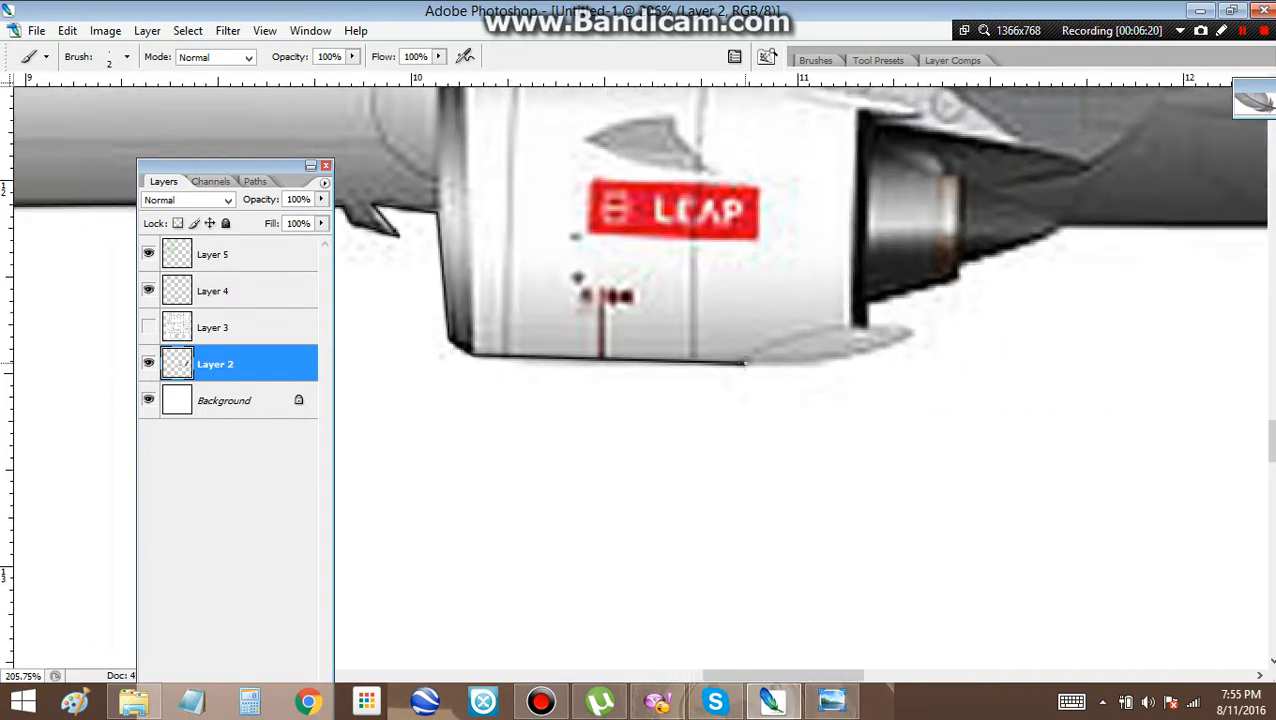
shift+click(816, 361)
shift+click(862, 352)
shift+click(914, 328)
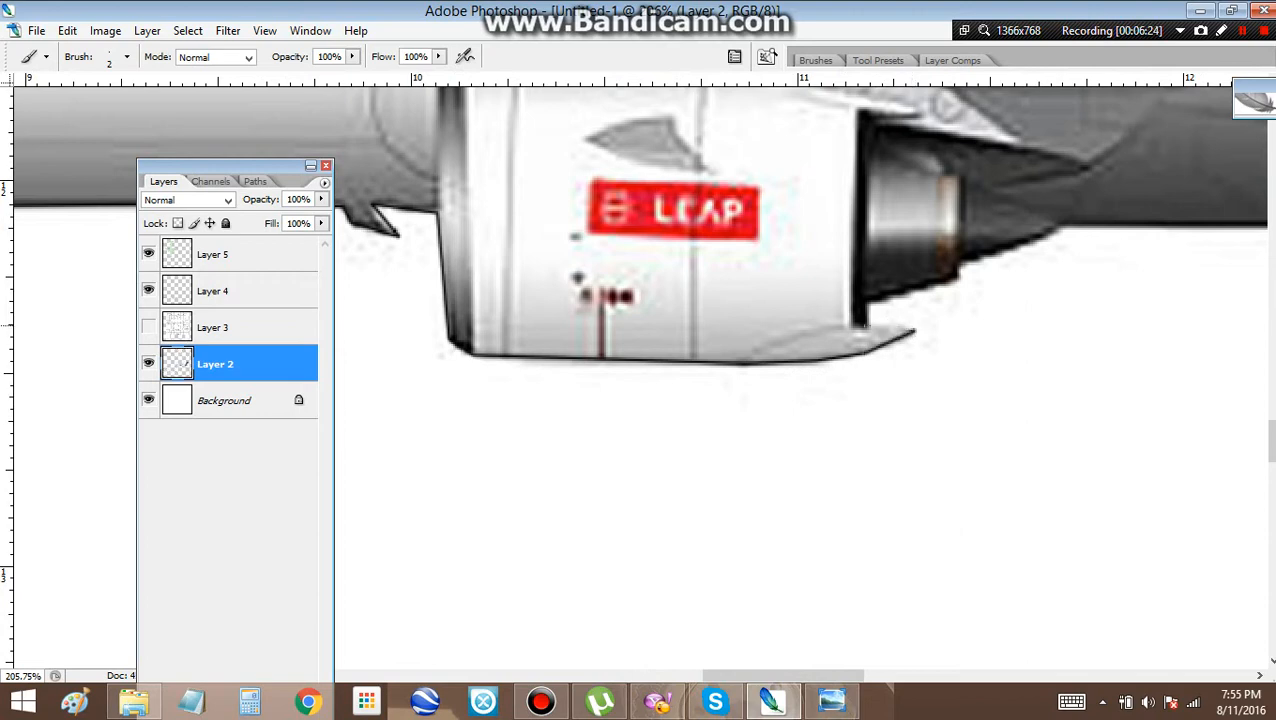
Outline the rear of the engine fin and exhaust cone, and continue along the belly beneath the wing fairing
shift+click(869, 323)
shift+click(960, 272)
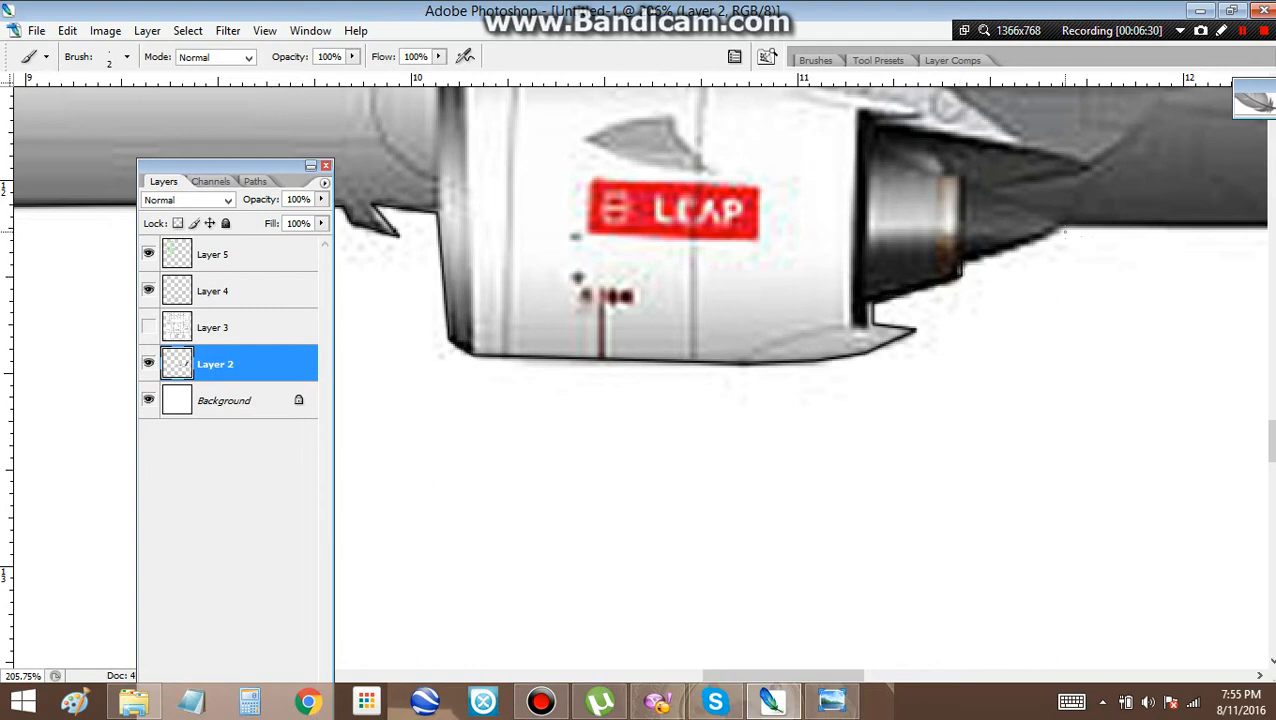
drag(1066, 228, 701, 268)
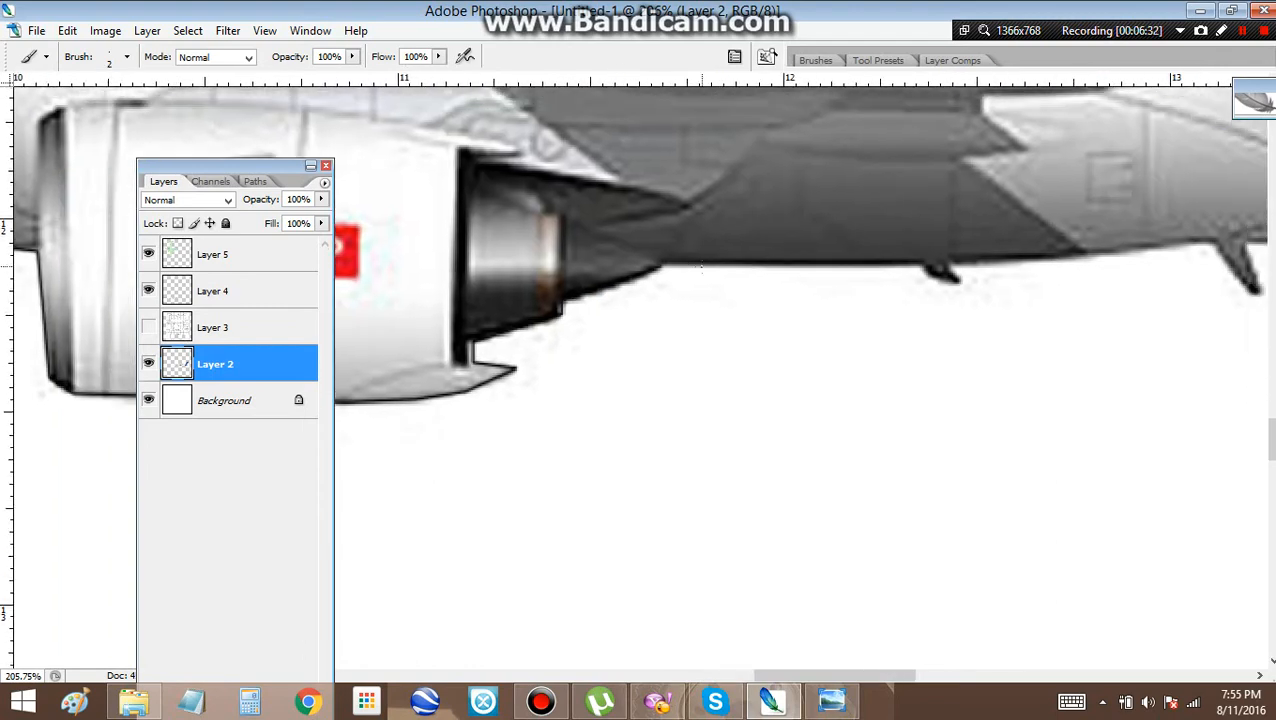
scroll(879, 276, down, 4)
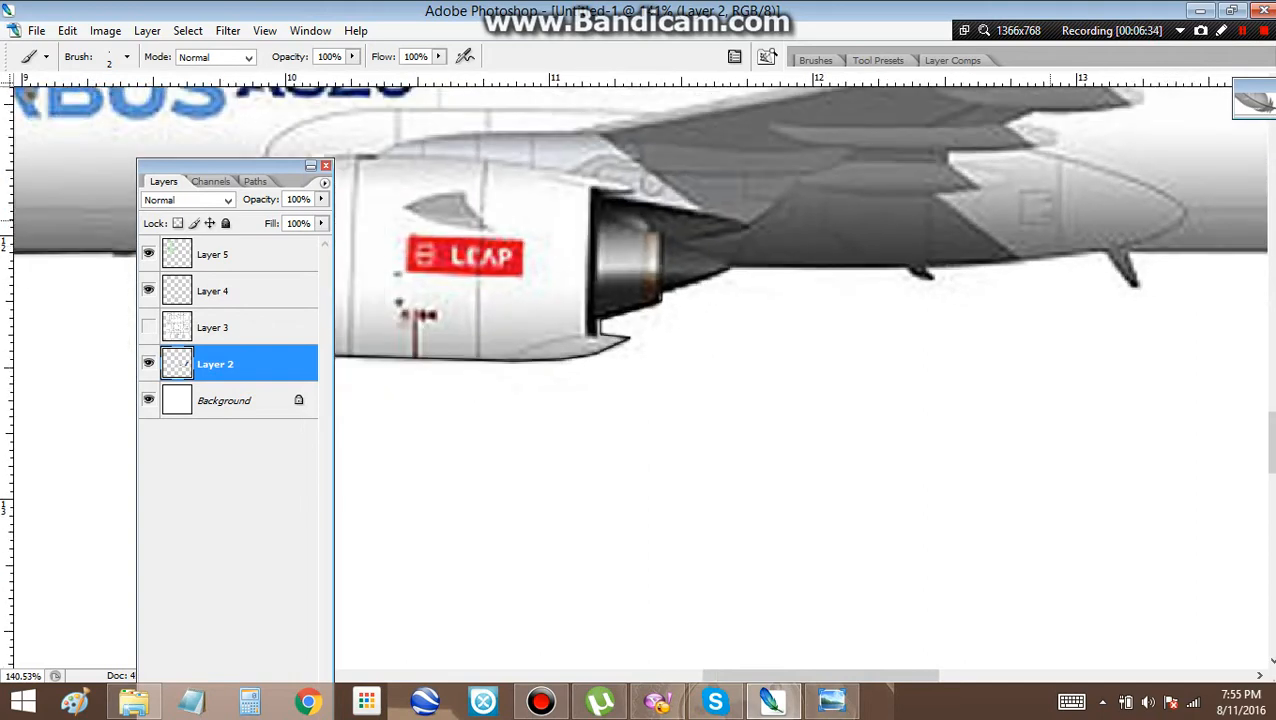
drag(1052, 226, 803, 261)
scroll(803, 261, up, 3)
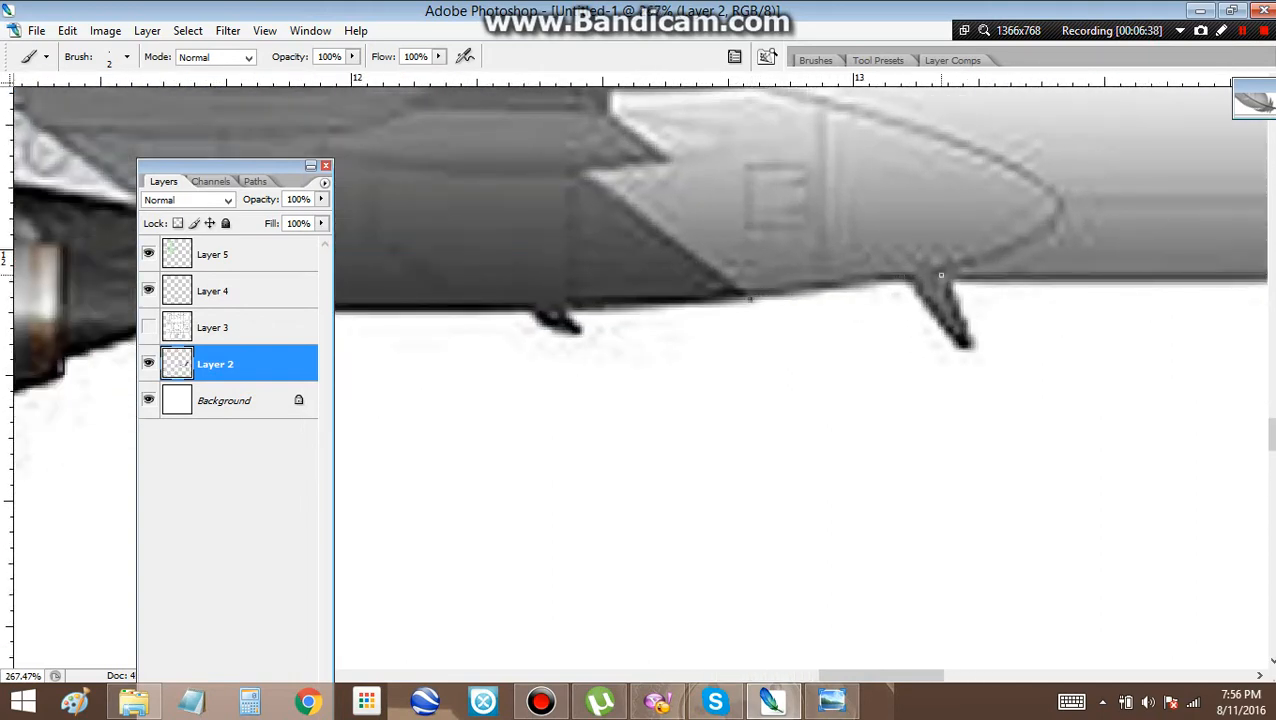
Continue the black outline along the rear fuselage underside, past the blue tail band and red stripes to below the horizontal stabilizer
scroll(953, 275, down, 6)
drag(985, 268, 669, 371)
drag(1110, 280, 719, 359)
drag(1116, 322, 819, 424)
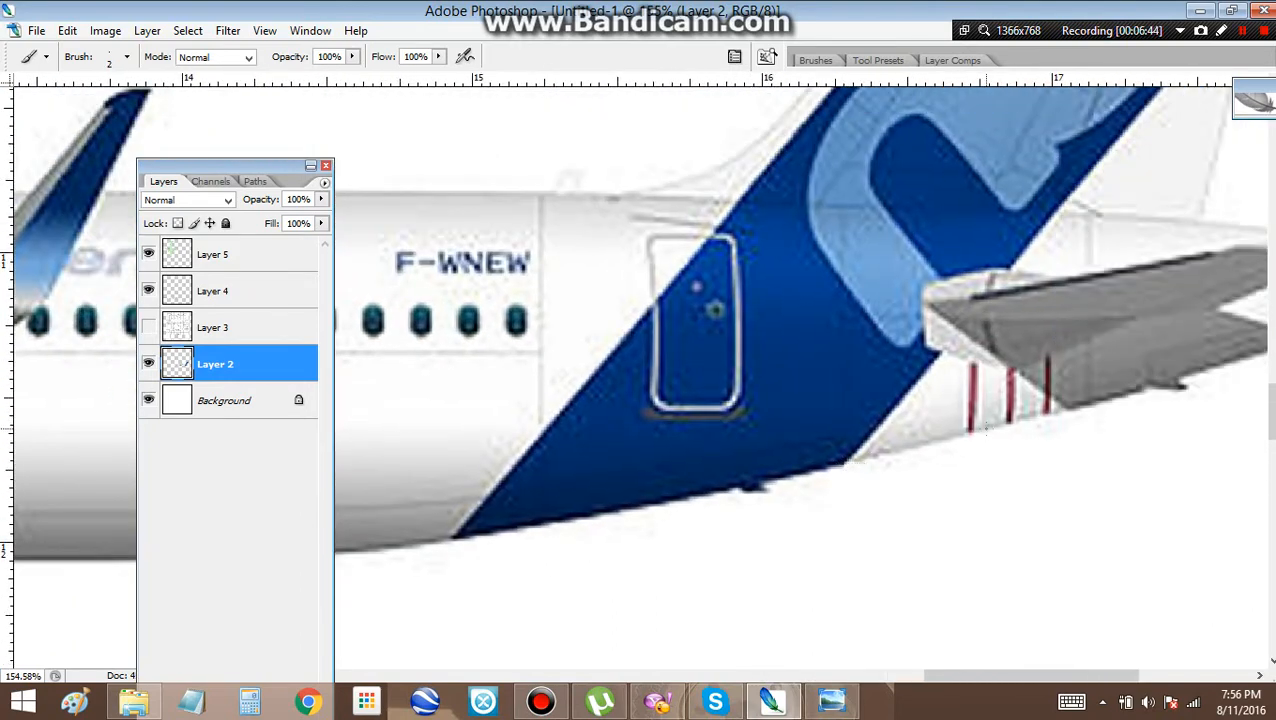
shift+click(986, 425)
shift+click(1103, 401)
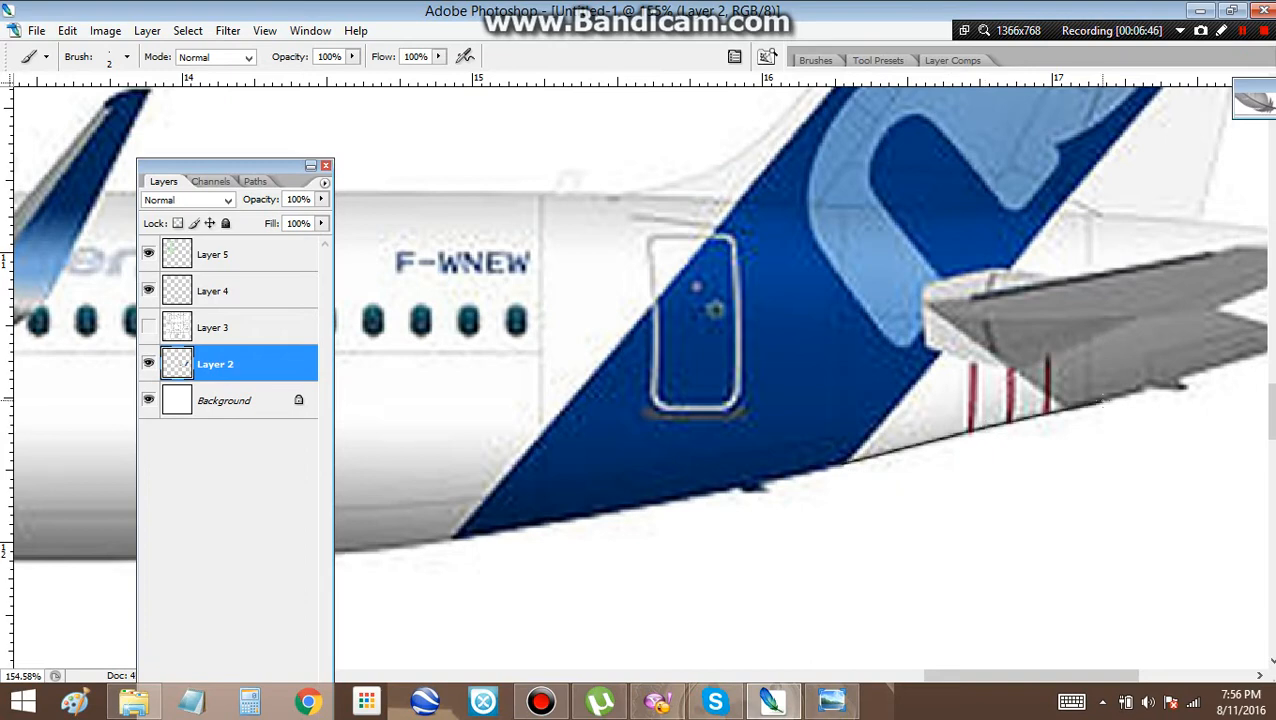
drag(1127, 378, 953, 514)
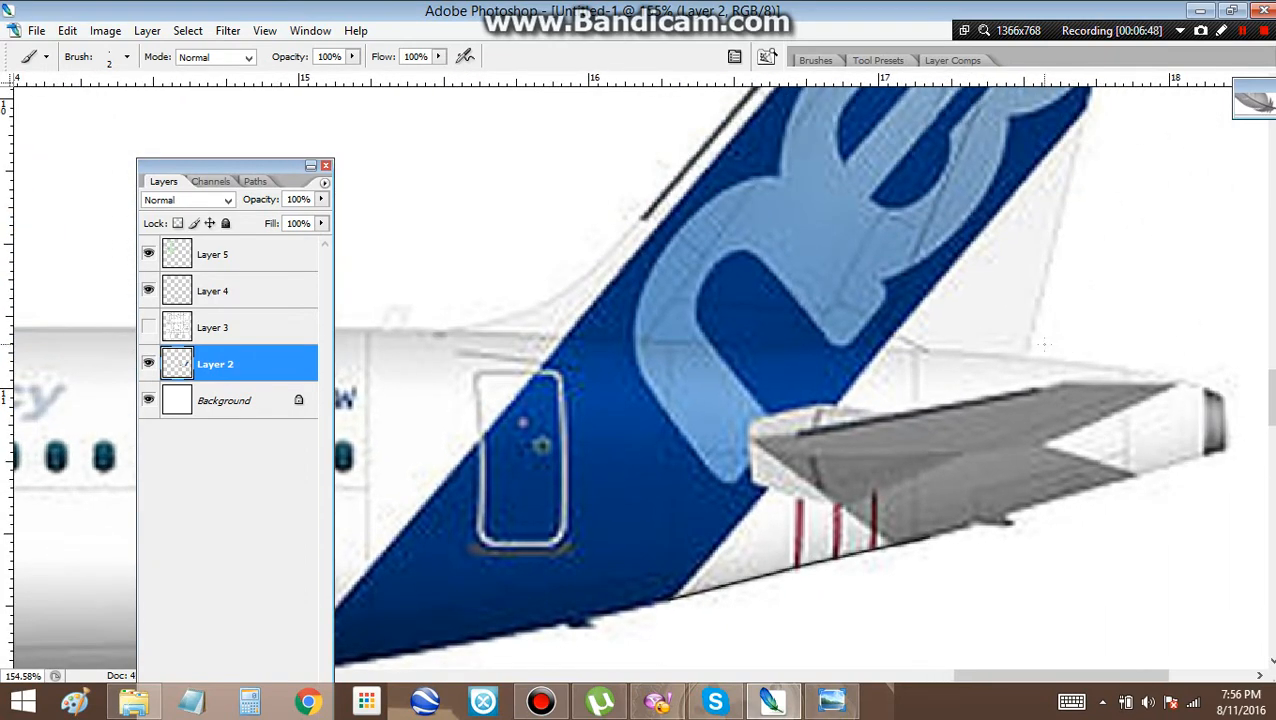
mouse_move(1025, 355)
mouse_down()
mouse_move(938, 530)
mouse_move(850, 628)
mouse_up()
scroll(989, 299, down, 4)
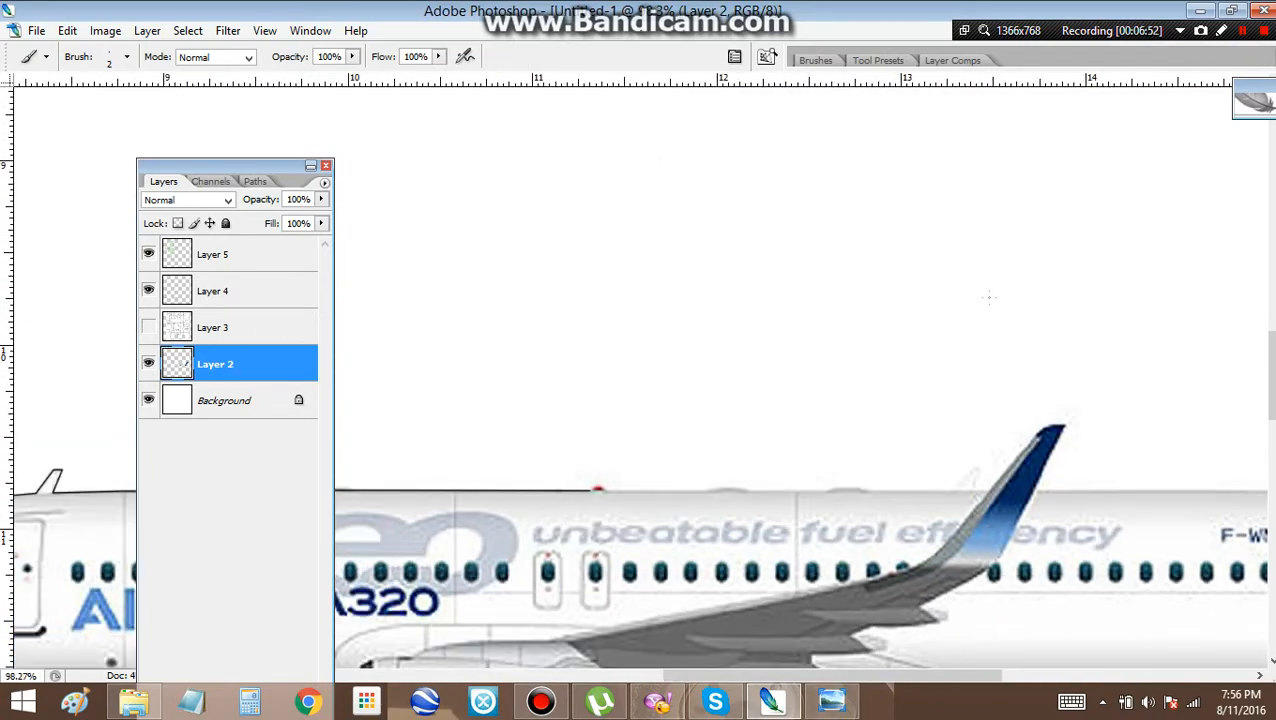
drag(978, 348, 464, 383)
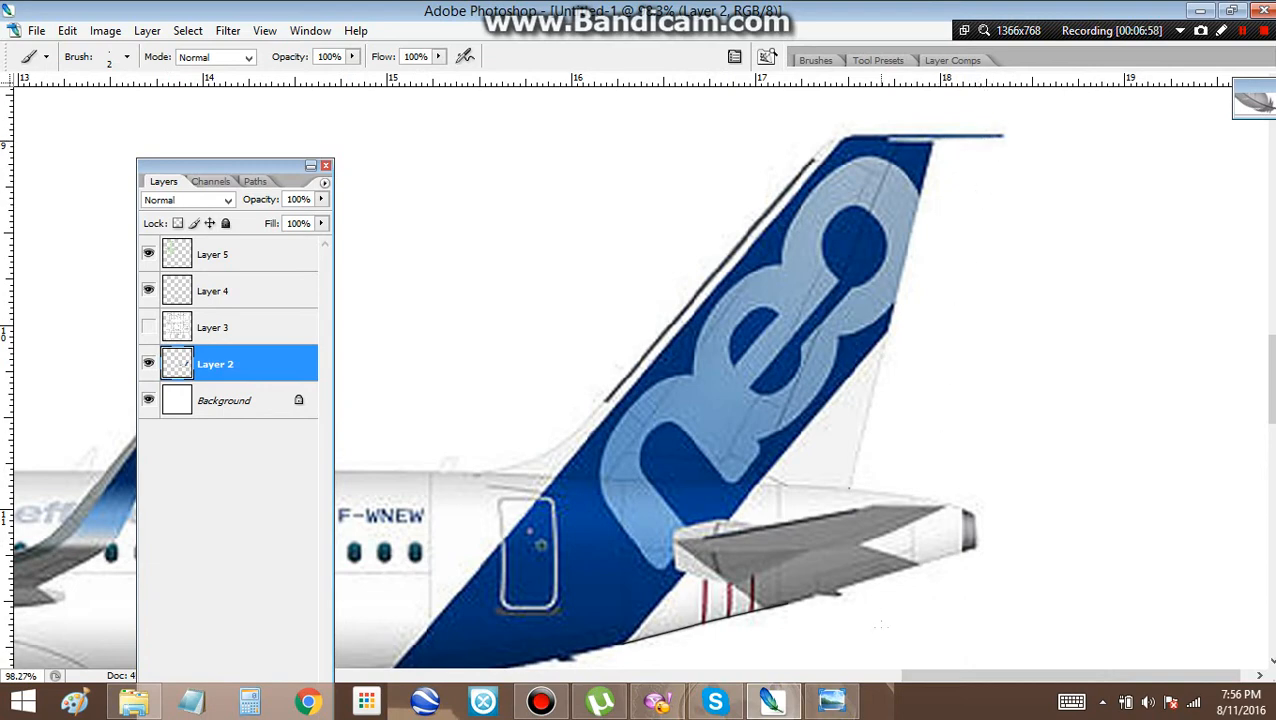
Switch to Windows Photo Viewer and examine the rear fuselage and tail in the A320neo underside reference photo, and return to Photoshop
click(831, 700)
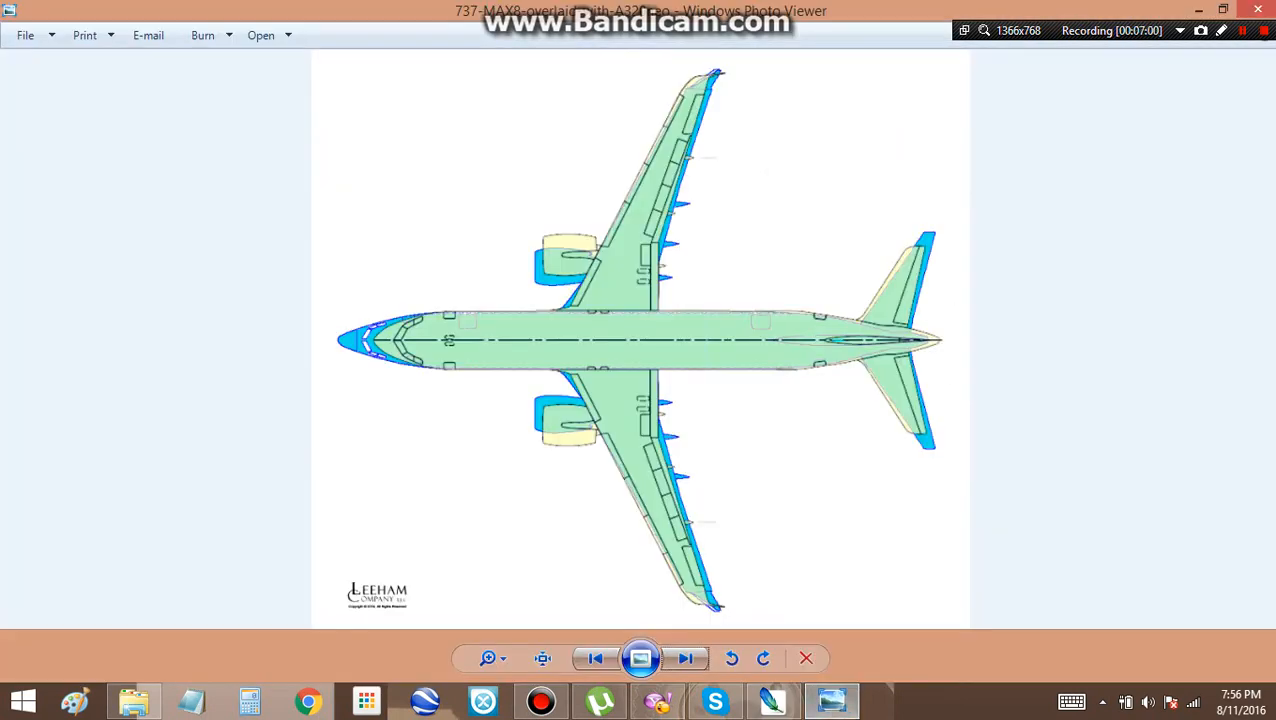
click(685, 658)
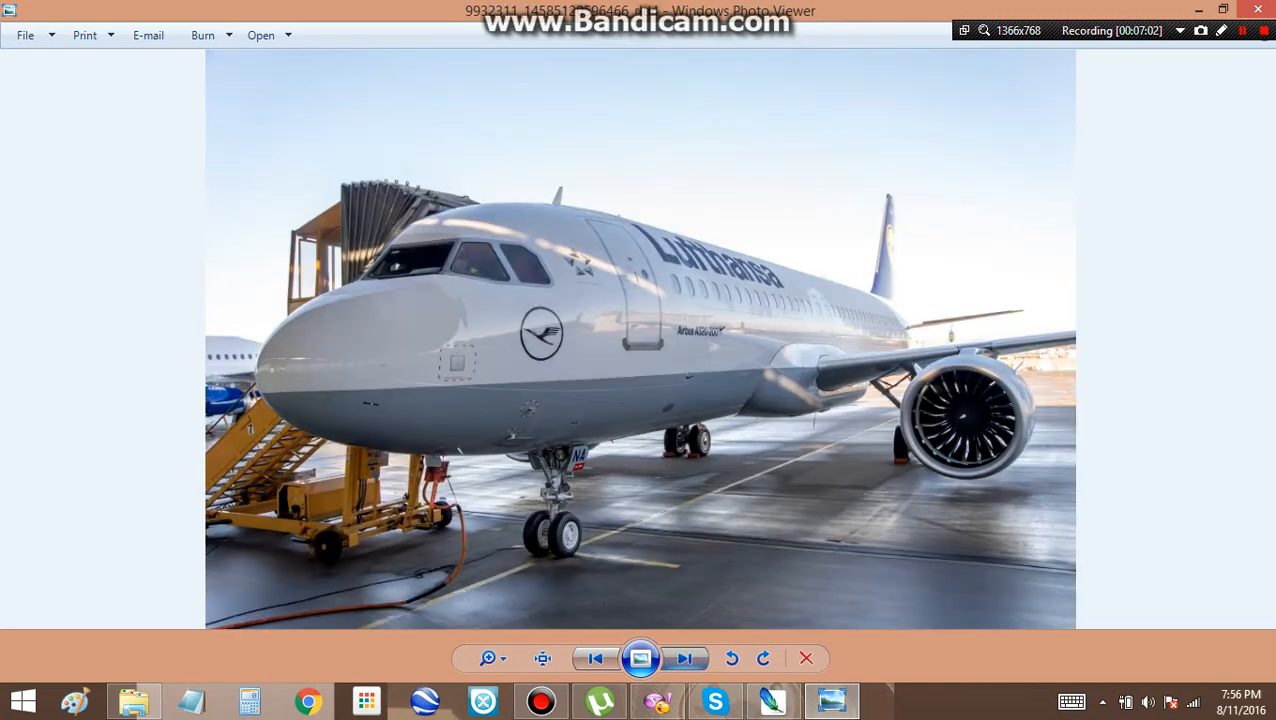
click(685, 658)
click(685, 658)
click(685, 658)
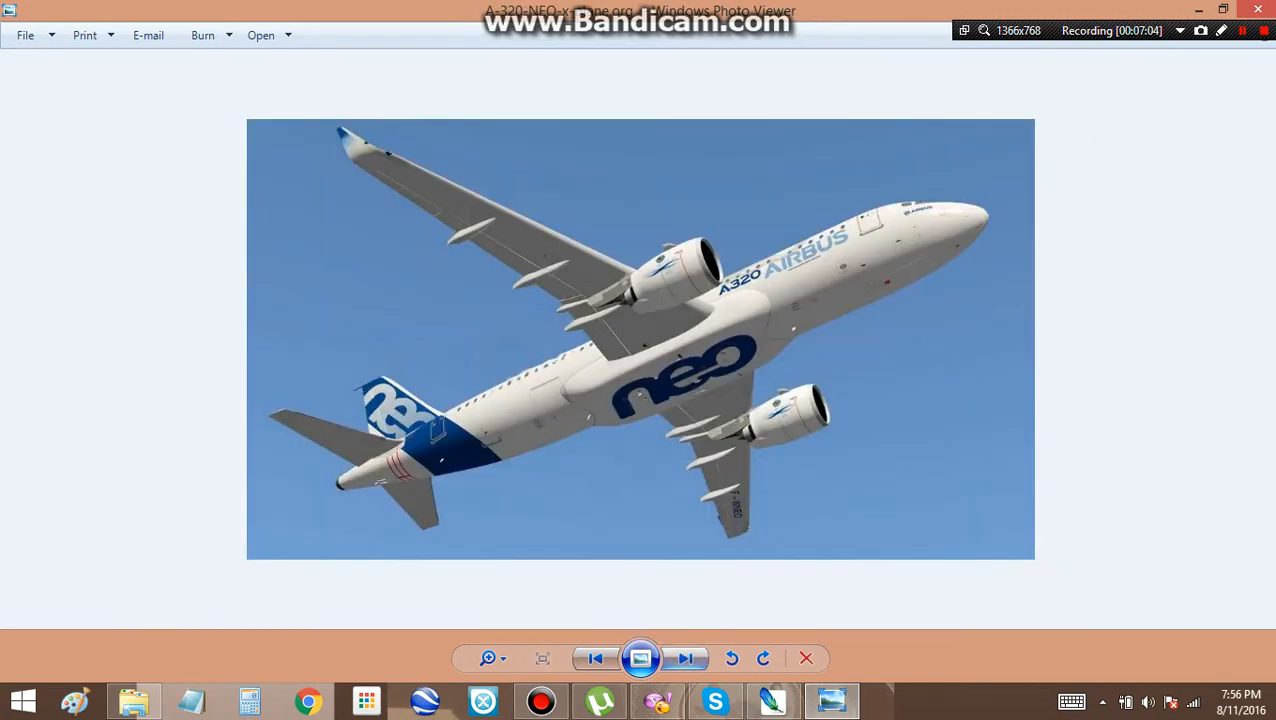
scroll(482, 403, up, 3)
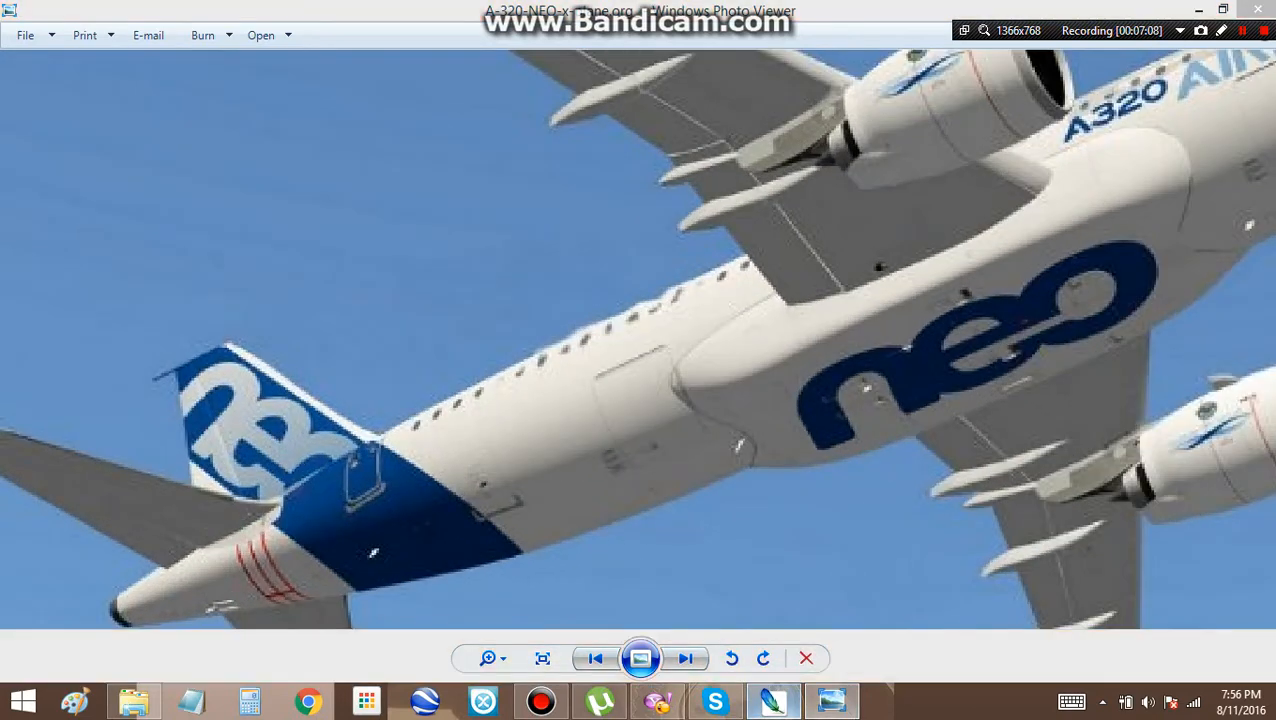
click(772, 702)
Outline the vertical stabilizer's trailing edge down to the tail cone, and its upper front corner down to the existing leading-edge line
scroll(815, 249, up, 2)
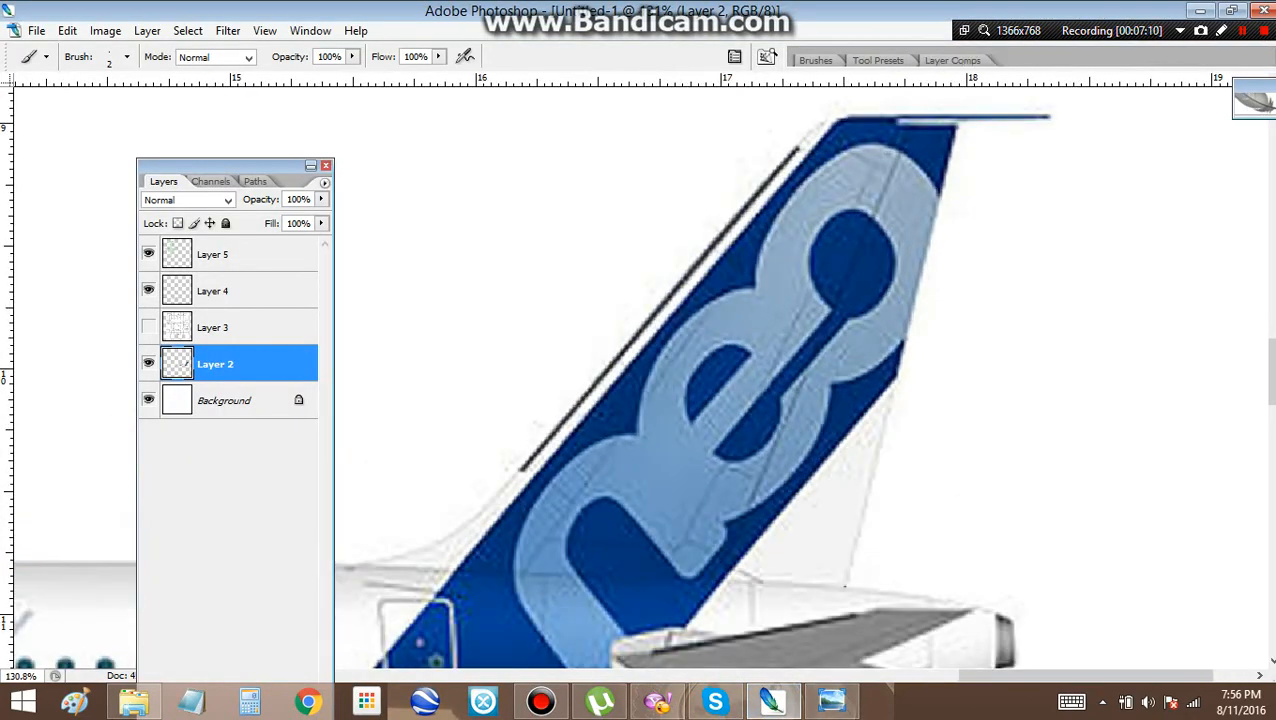
scroll(964, 140, up, 2)
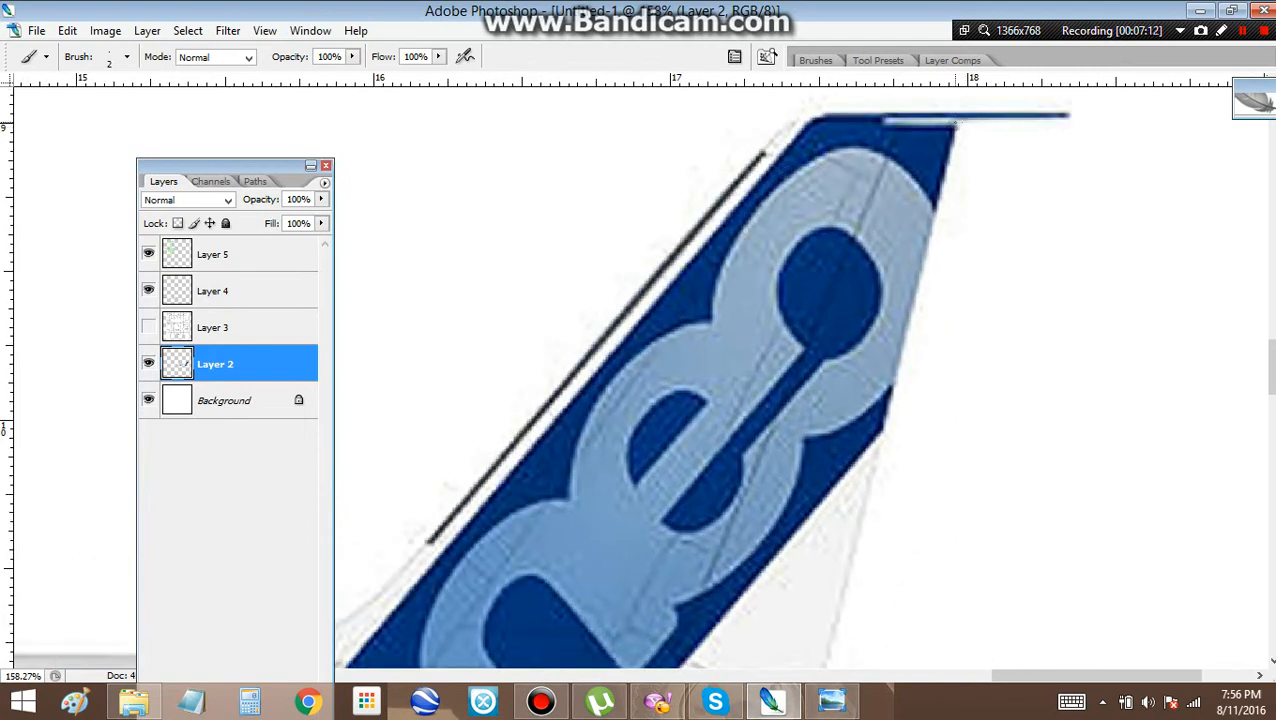
shift+click(958, 121)
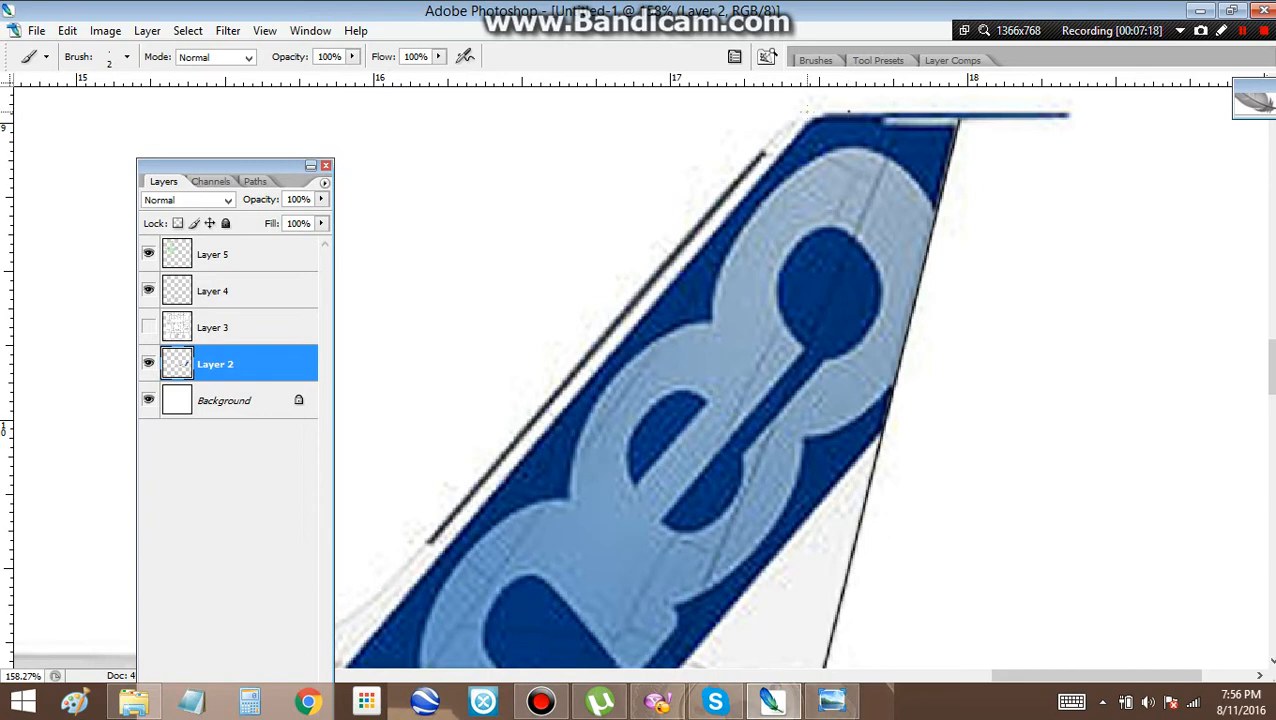
drag(848, 112, 796, 118)
shift+click(763, 153)
Continue the black outline from the fin's leading edge along the curved fillet down to the top of the fuselage
mouse_move(440, 543)
mouse_down()
mouse_move(466, 535)
mouse_move(755, 270)
mouse_up()
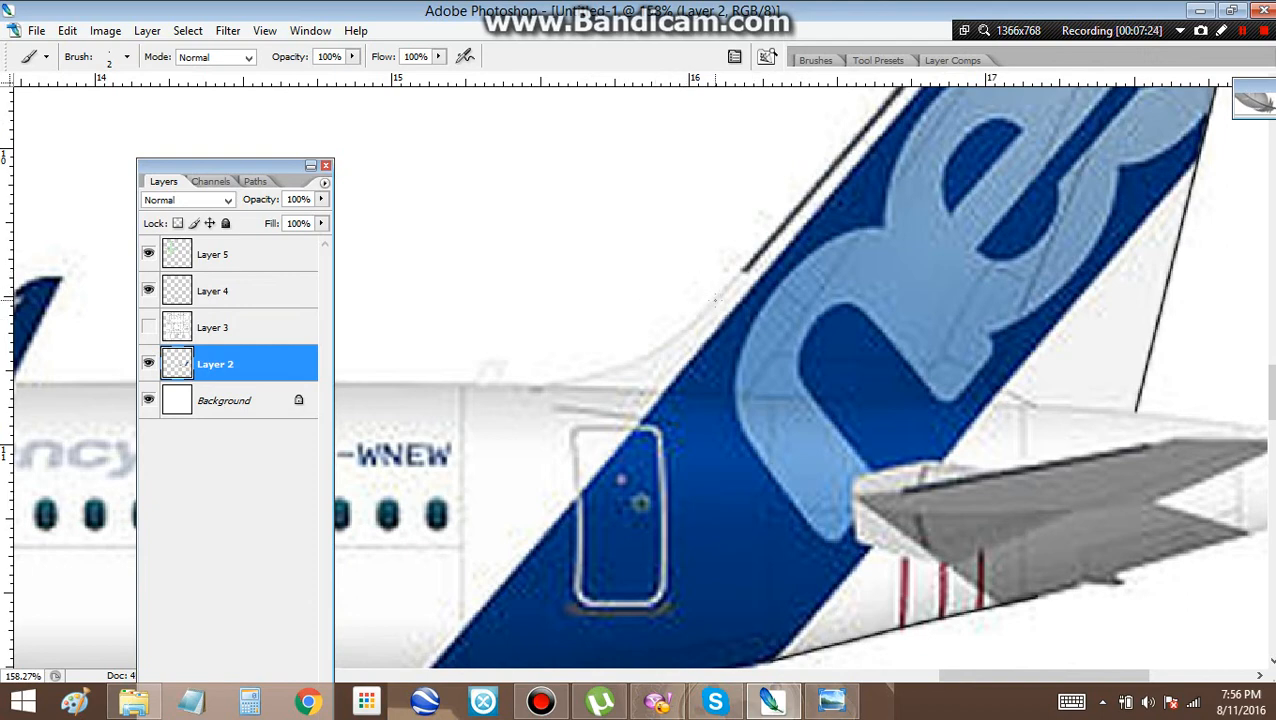
shift+click(716, 298)
drag(716, 298, 673, 341)
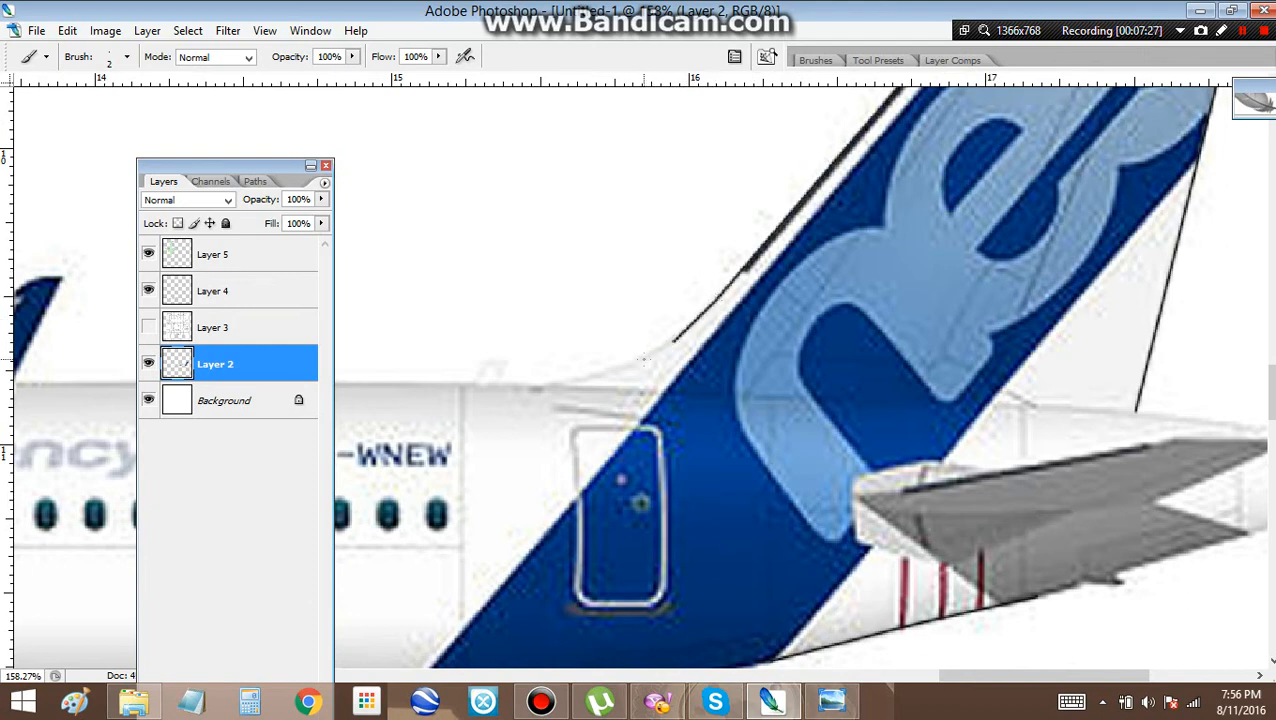
shift+click(644, 358)
shift+click(584, 376)
shift+click(544, 382)
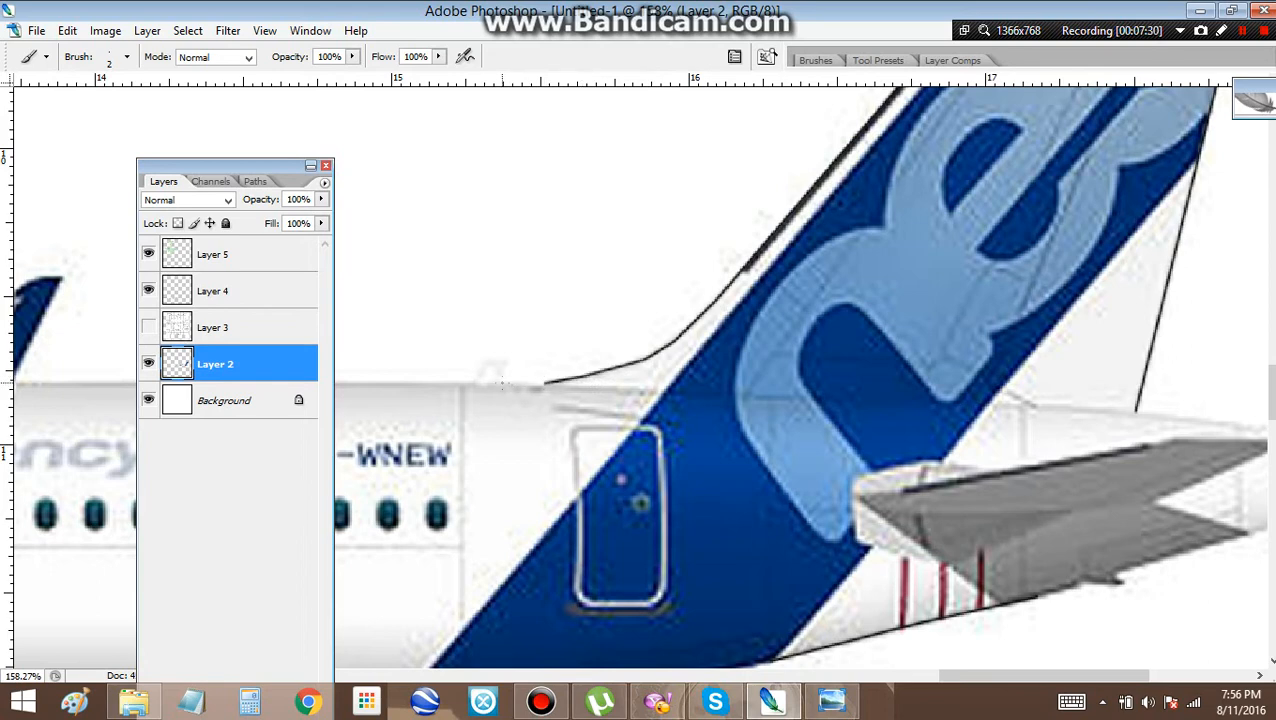
Outline the small blade antenna on the fuselage top just ahead of the fin fillet
shift+click(502, 383)
shift+click(502, 364)
shift+click(486, 364)
shift+click(472, 382)
Outline the fuselage top in straight lines from the rear antenna forward, passing behind the winglet to the red beacon
drag(472, 382, 1029, 332)
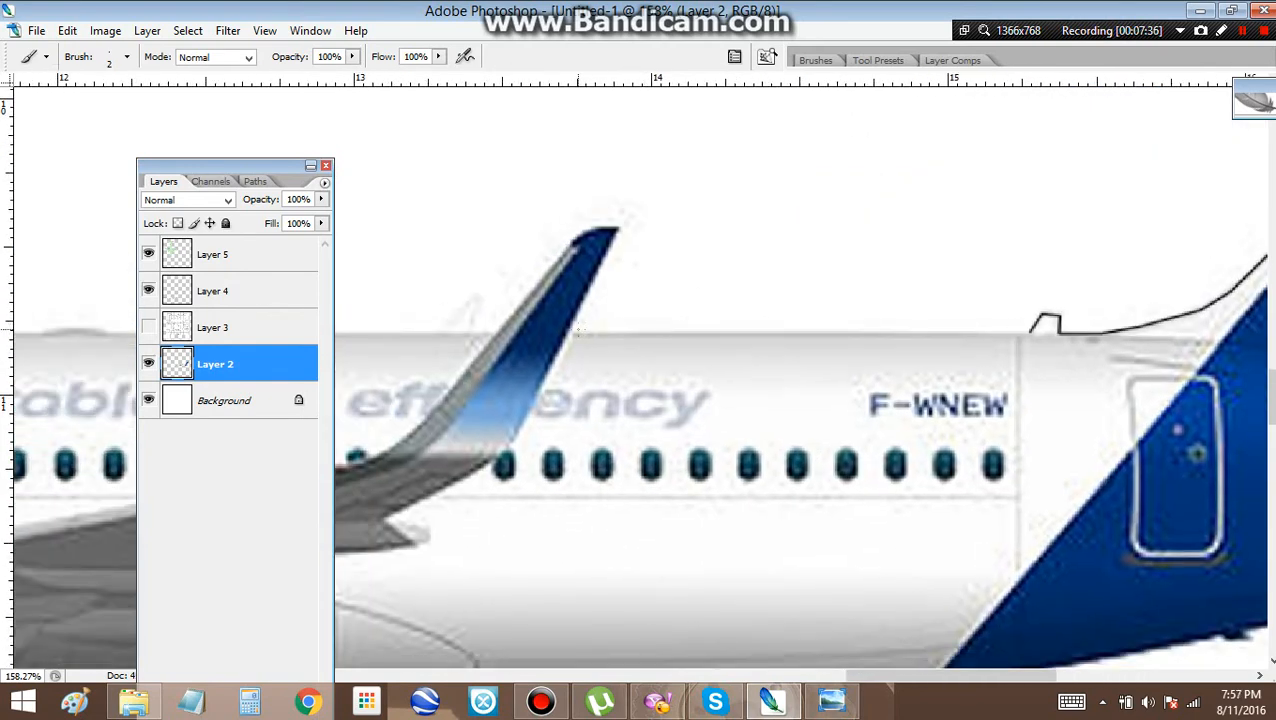
shift+click(570, 332)
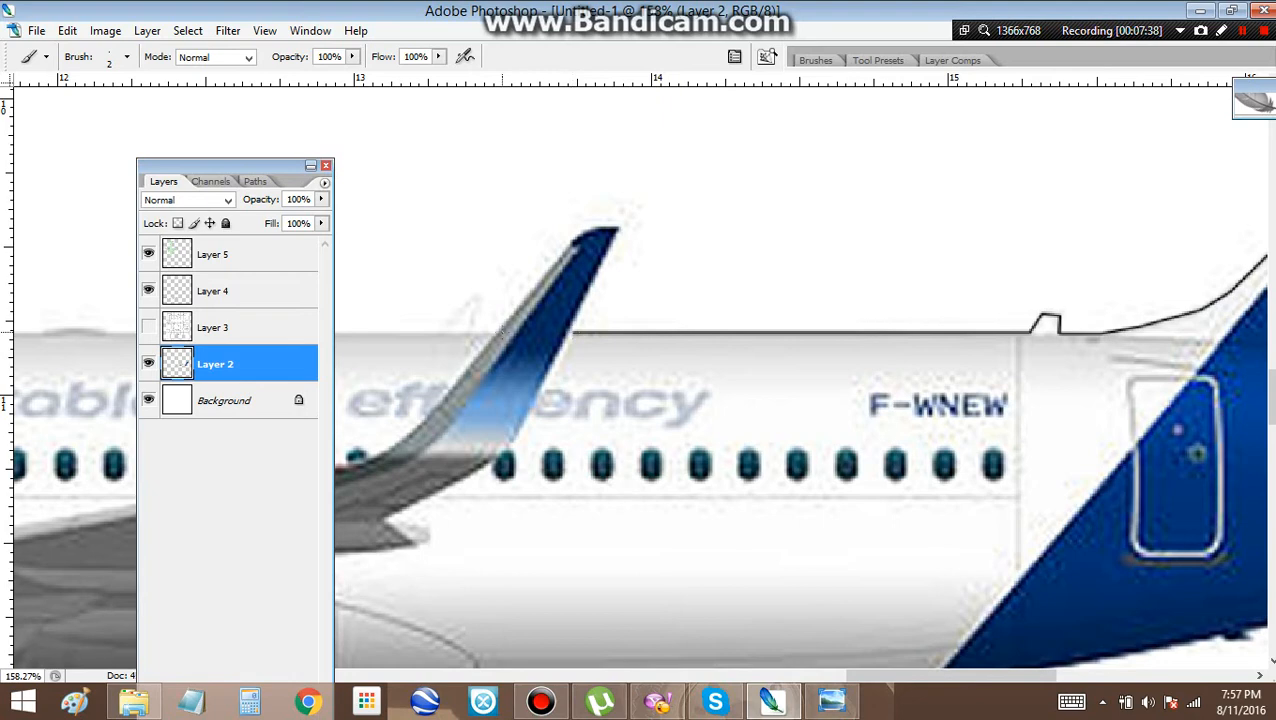
click(497, 332)
drag(524, 329, 1014, 292)
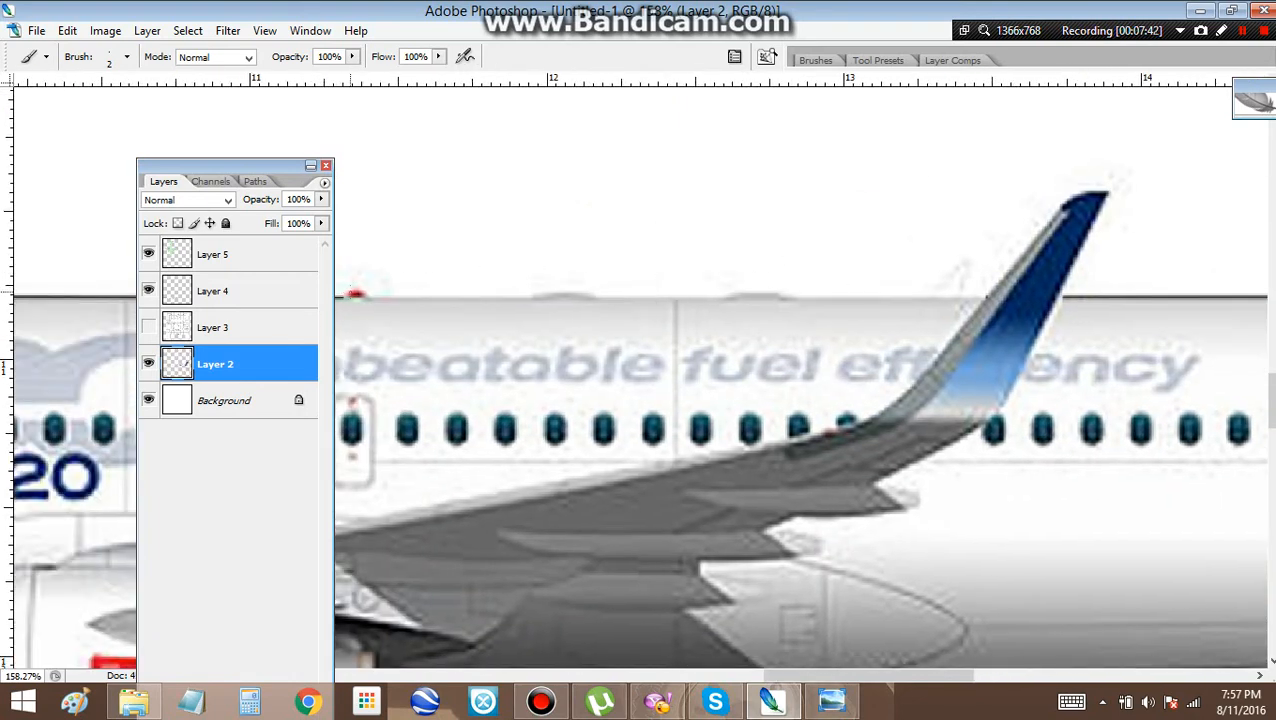
shift+click(343, 297)
Outline the tail cone from the base of the fin over its top, around the exhaust tip and forward underneath to the horizontal stabilizer
scroll(627, 210, down, 10)
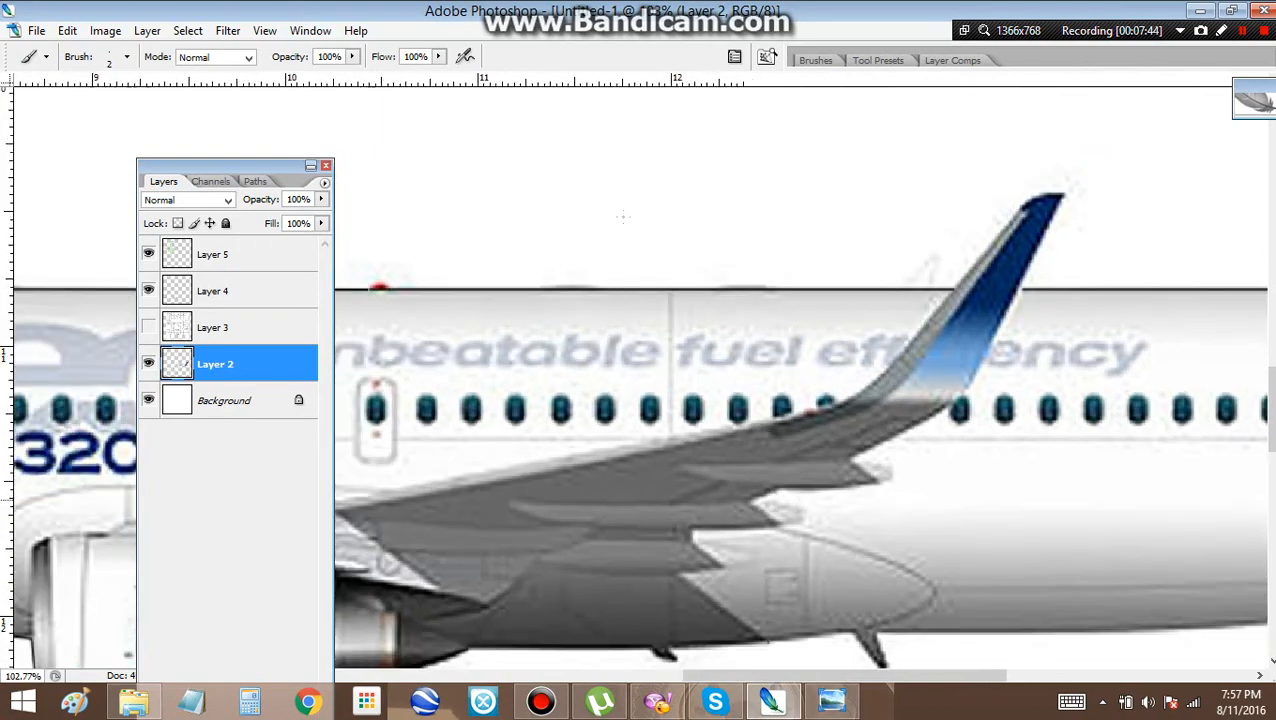
scroll(627, 210, down, 5)
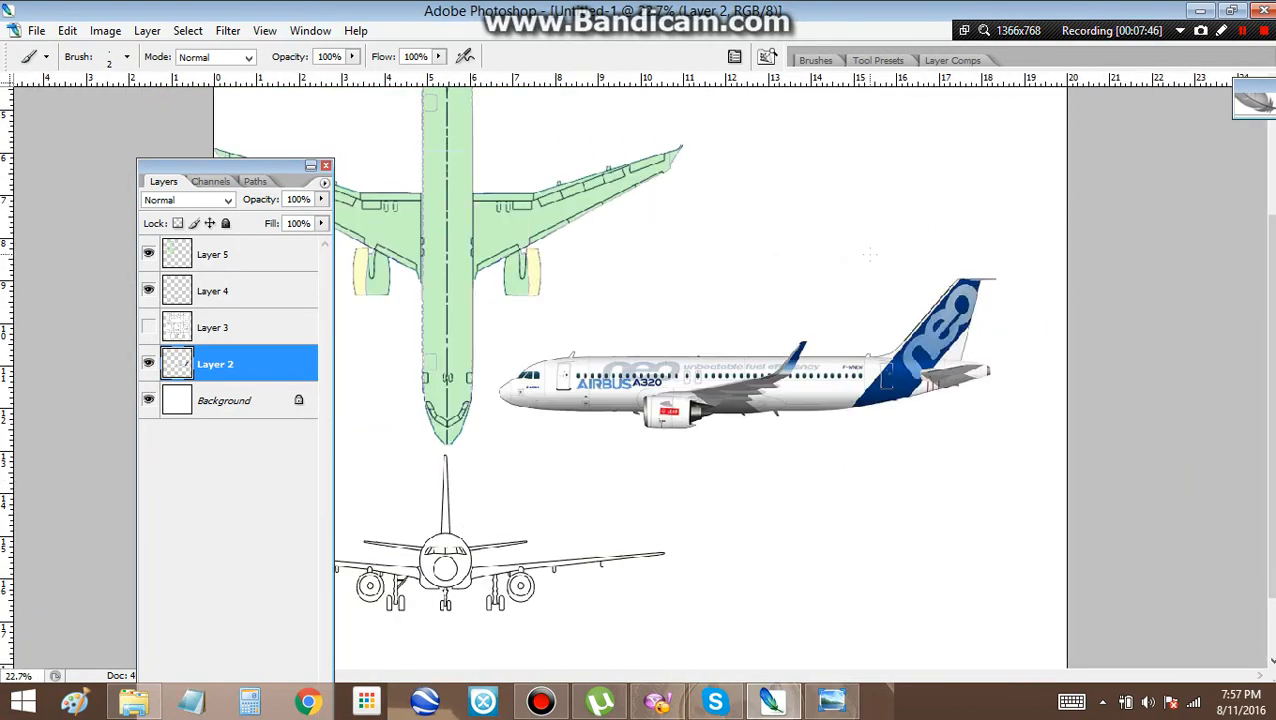
scroll(755, 272, up, 8)
scroll(1162, 390, up, 10)
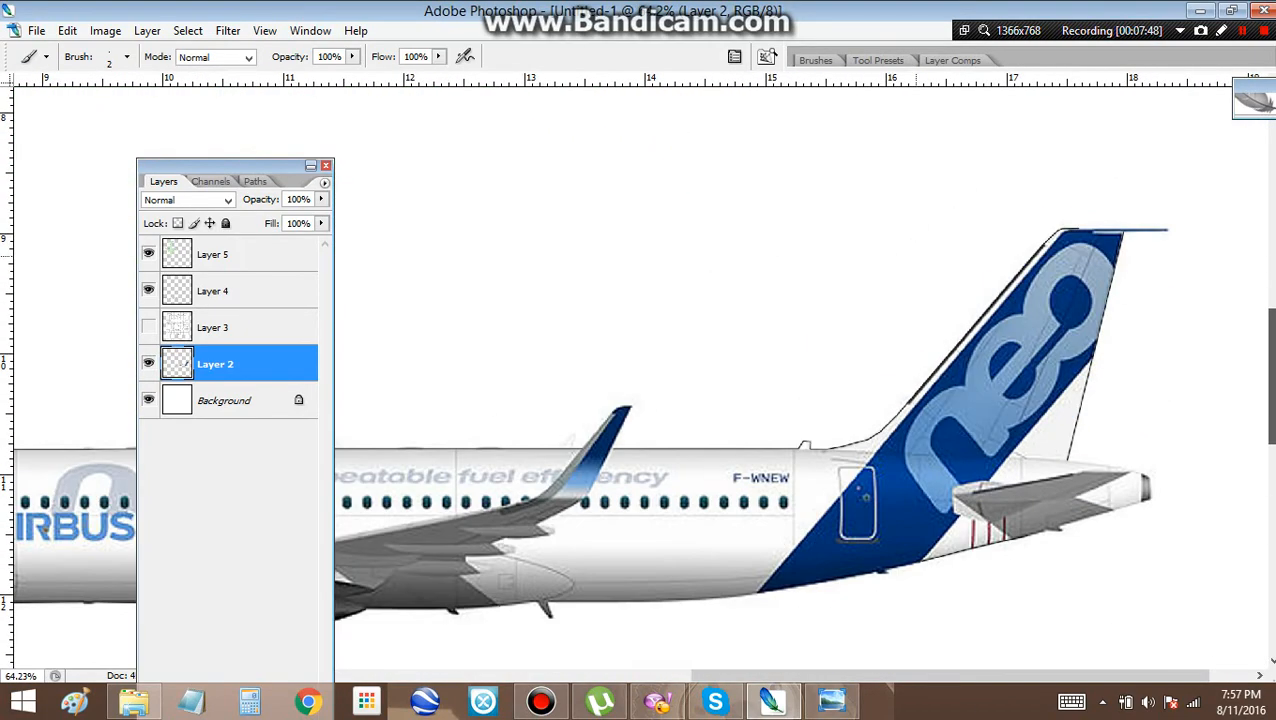
scroll(944, 388, up, 5)
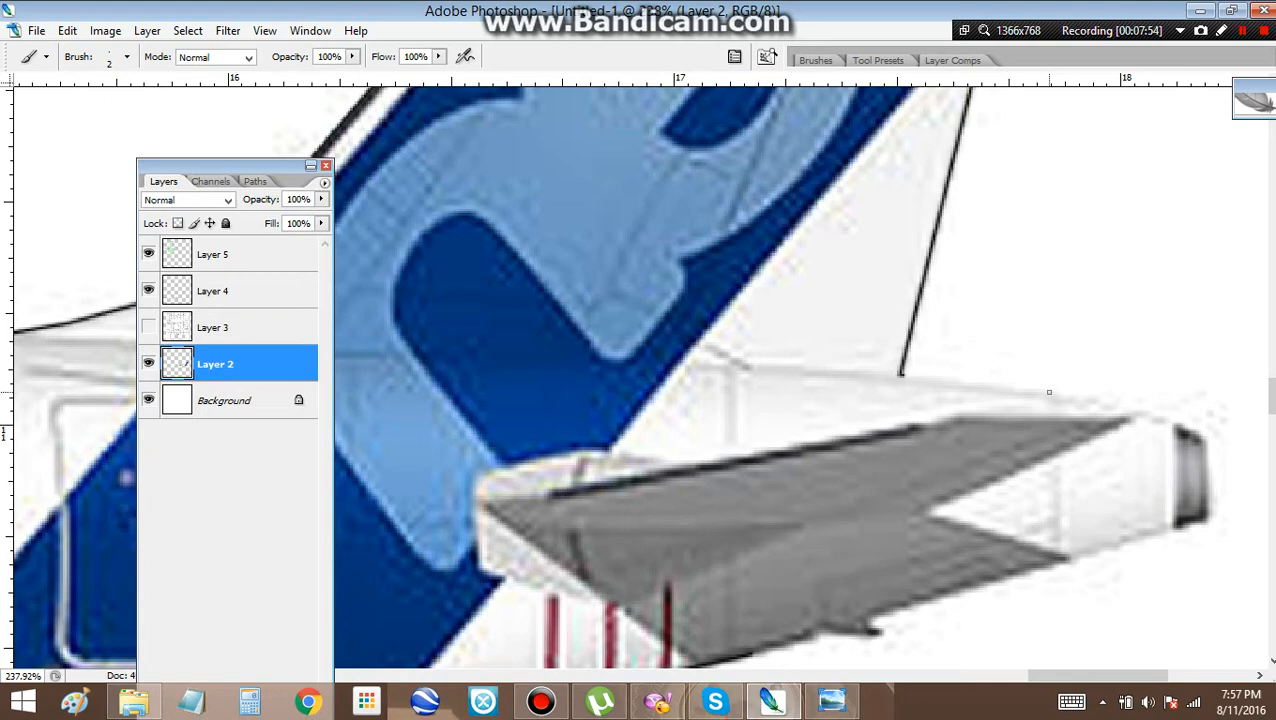
shift+click(1048, 391)
shift+click(1152, 413)
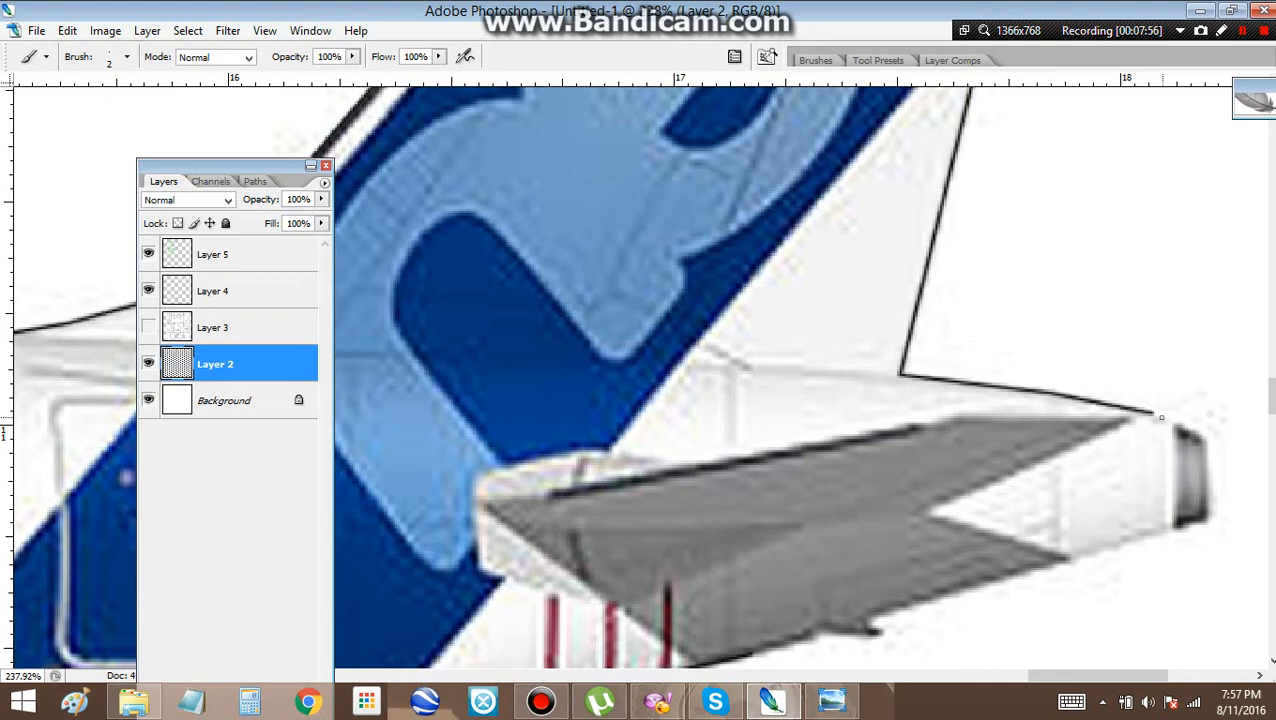
shift+click(1180, 424)
shift+click(1204, 435)
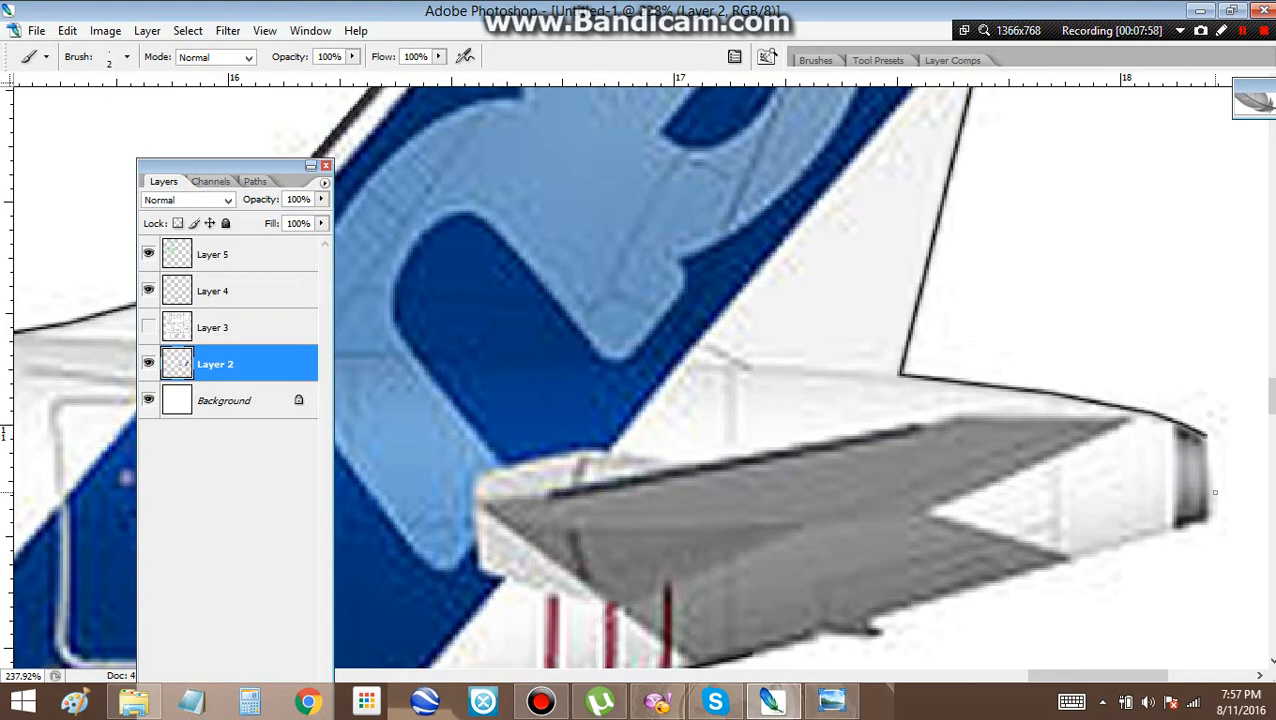
shift+click(1207, 521)
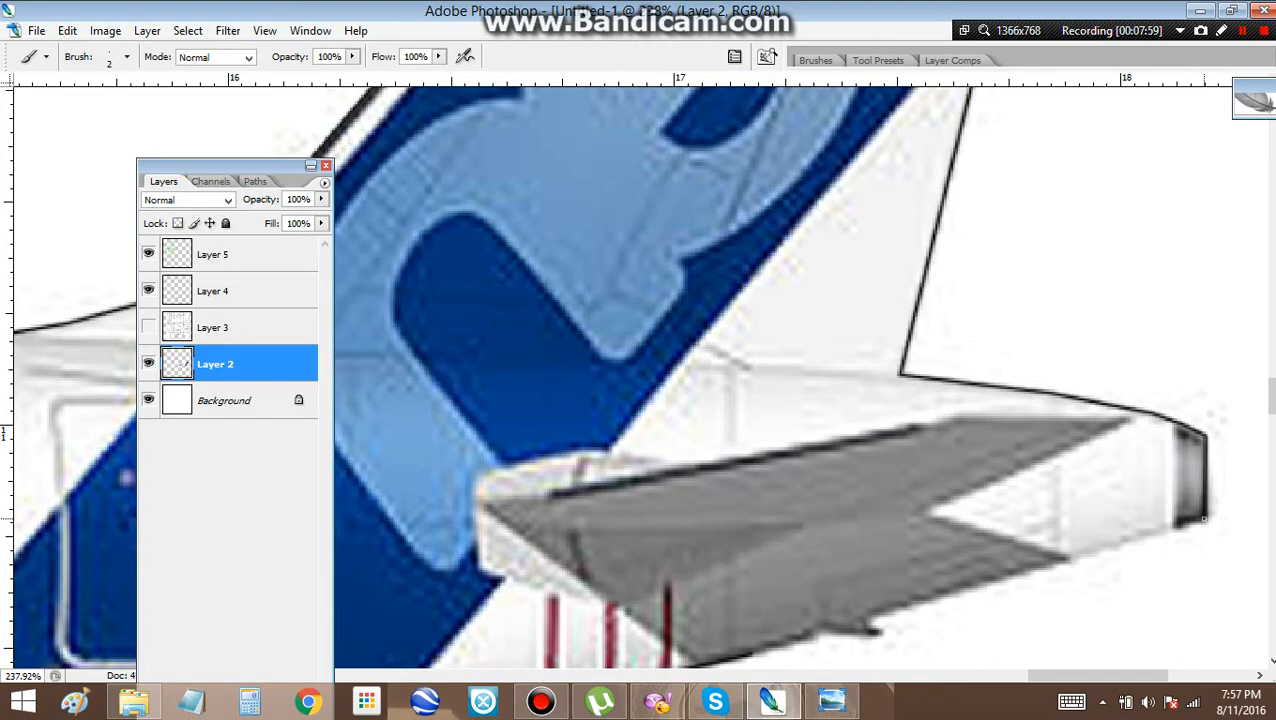
shift+click(1068, 559)
Create a new layer named 4b above Layer 2
scroll(1068, 559, down, 10)
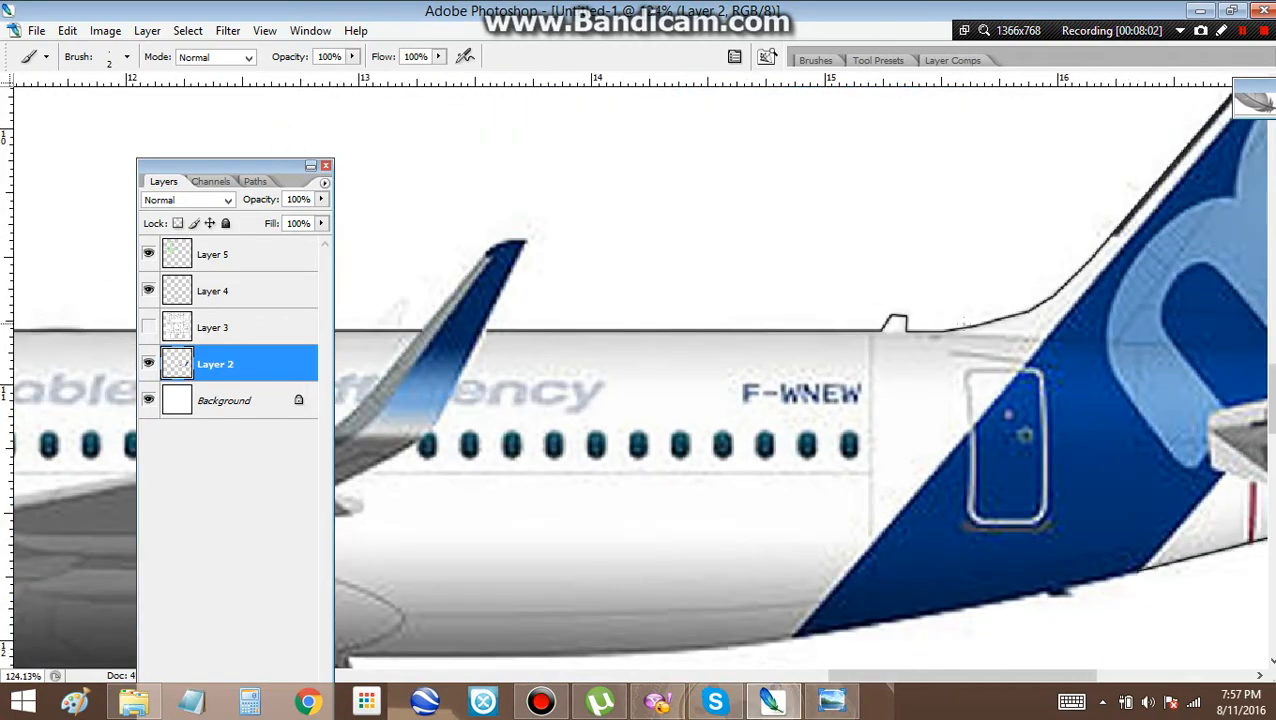
scroll(1068, 559, down, 6)
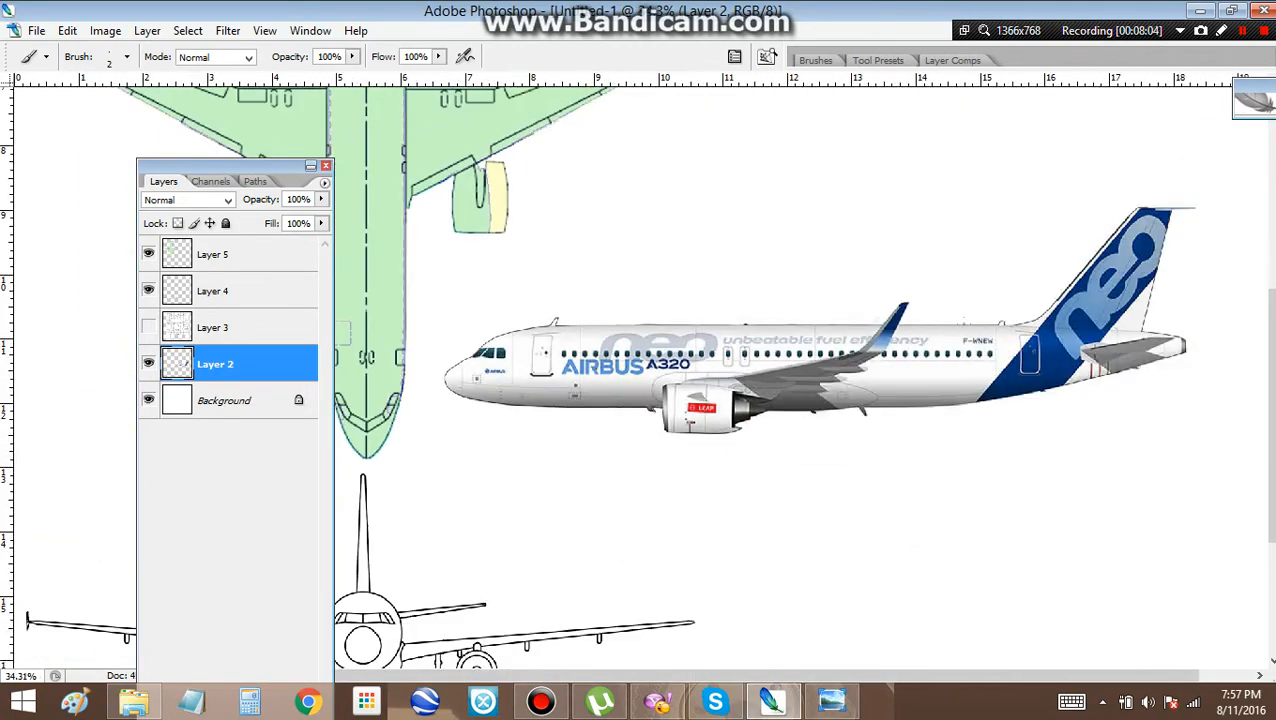
scroll(640, 480, down, 3)
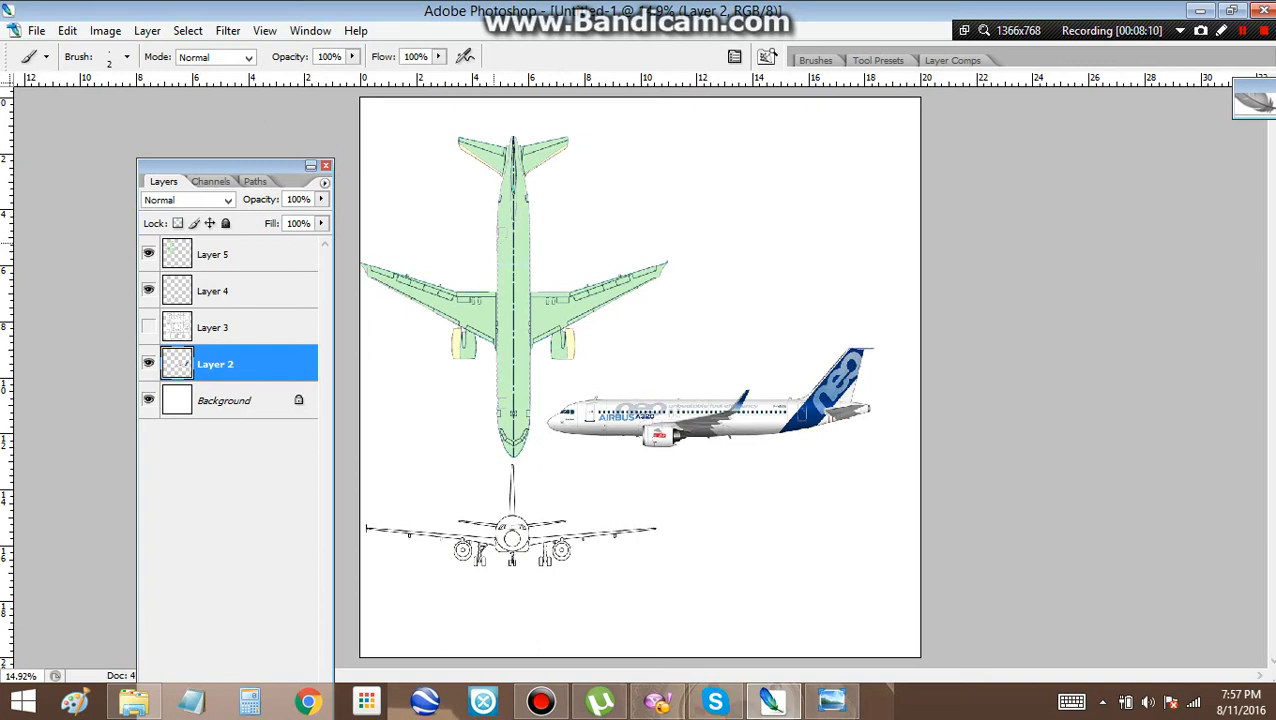
key(ctrl+shift+n)
text(4)
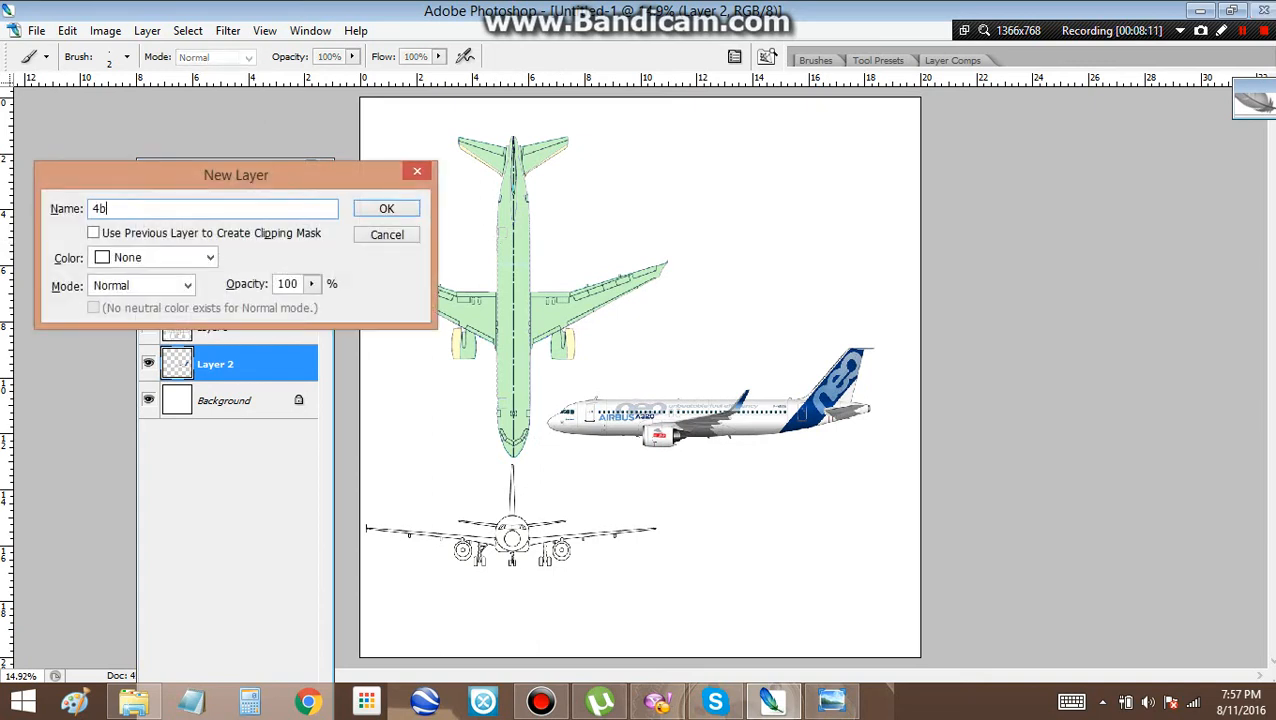
text(b)
key(Return)
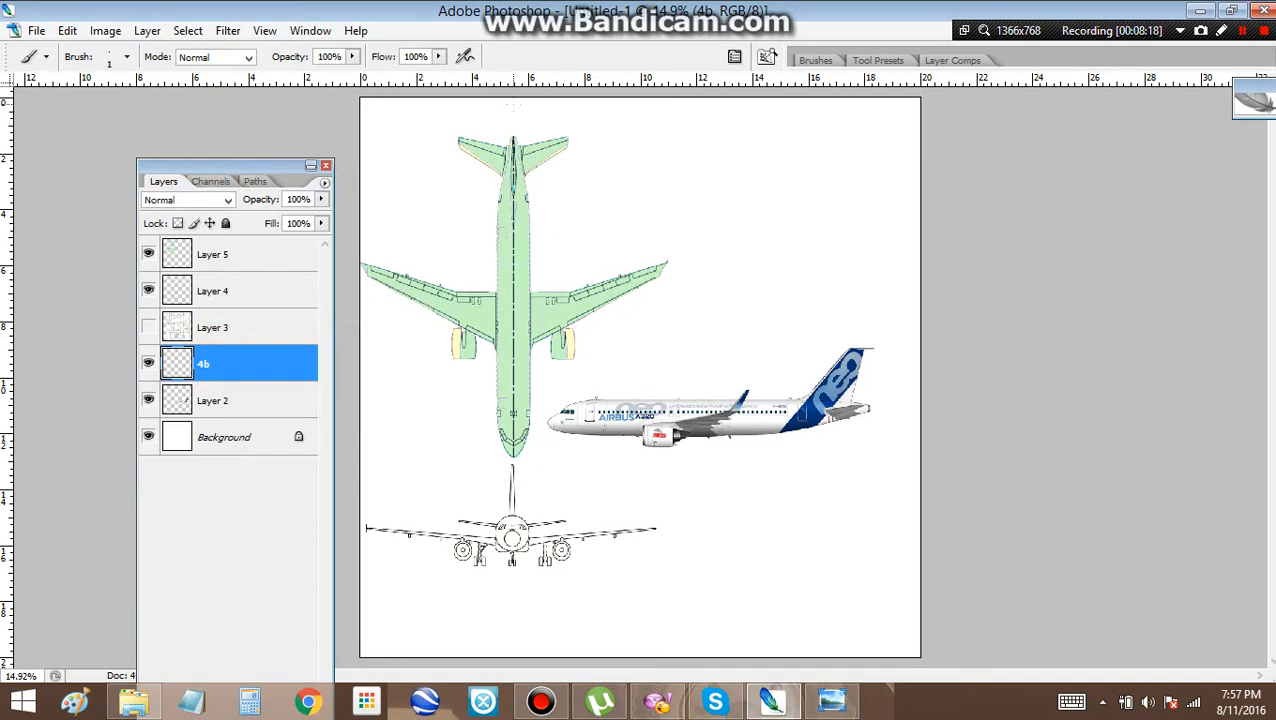
Draw a 1-pixel vertical line down the full page on layer 4b with the Brush, and move it to the page's centre
drag(513, 184, 513, 656)
key(v)
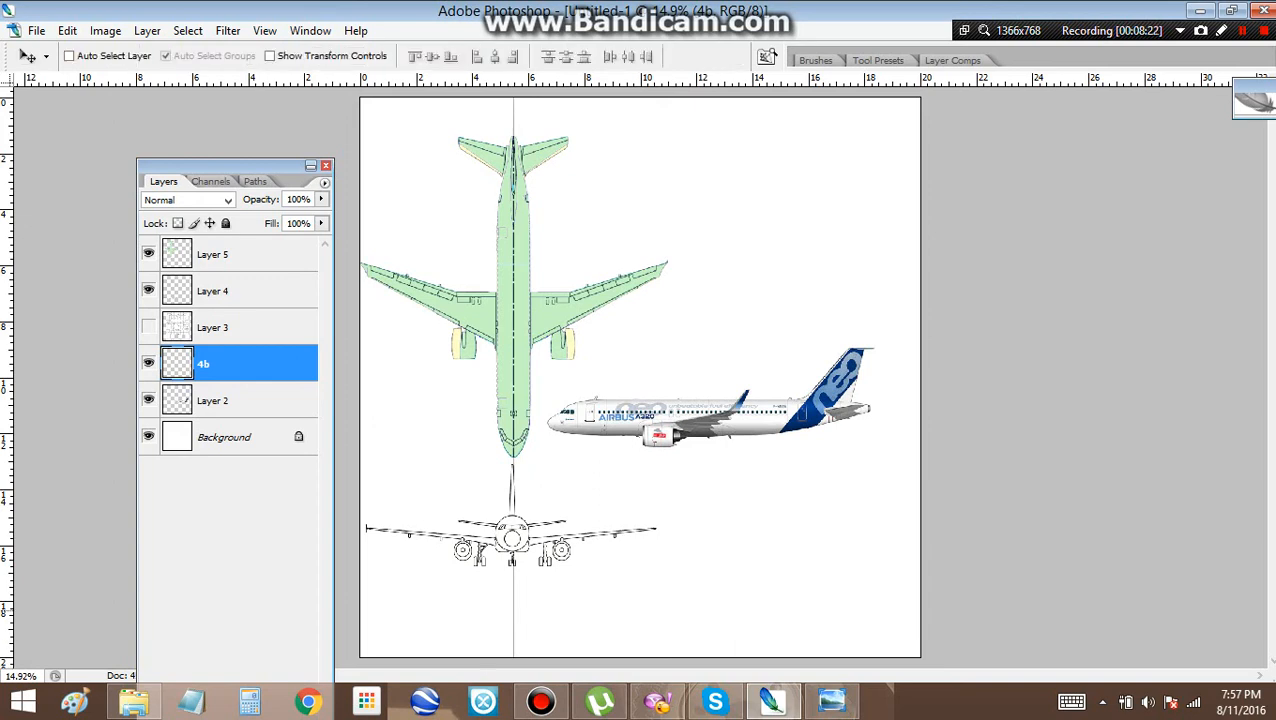
drag(513, 600, 638, 600)
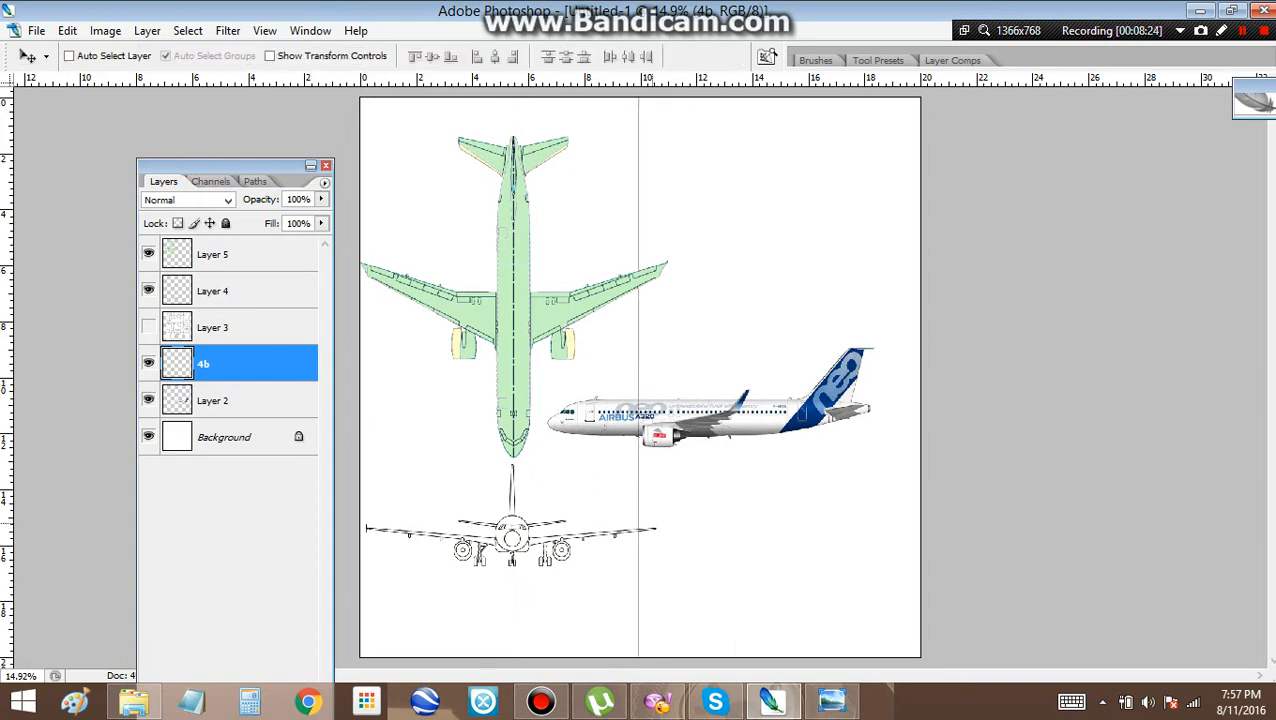
Reselect the Brush tool and move layer 4b to the top of the layer stack, above Layer 5
key(b)
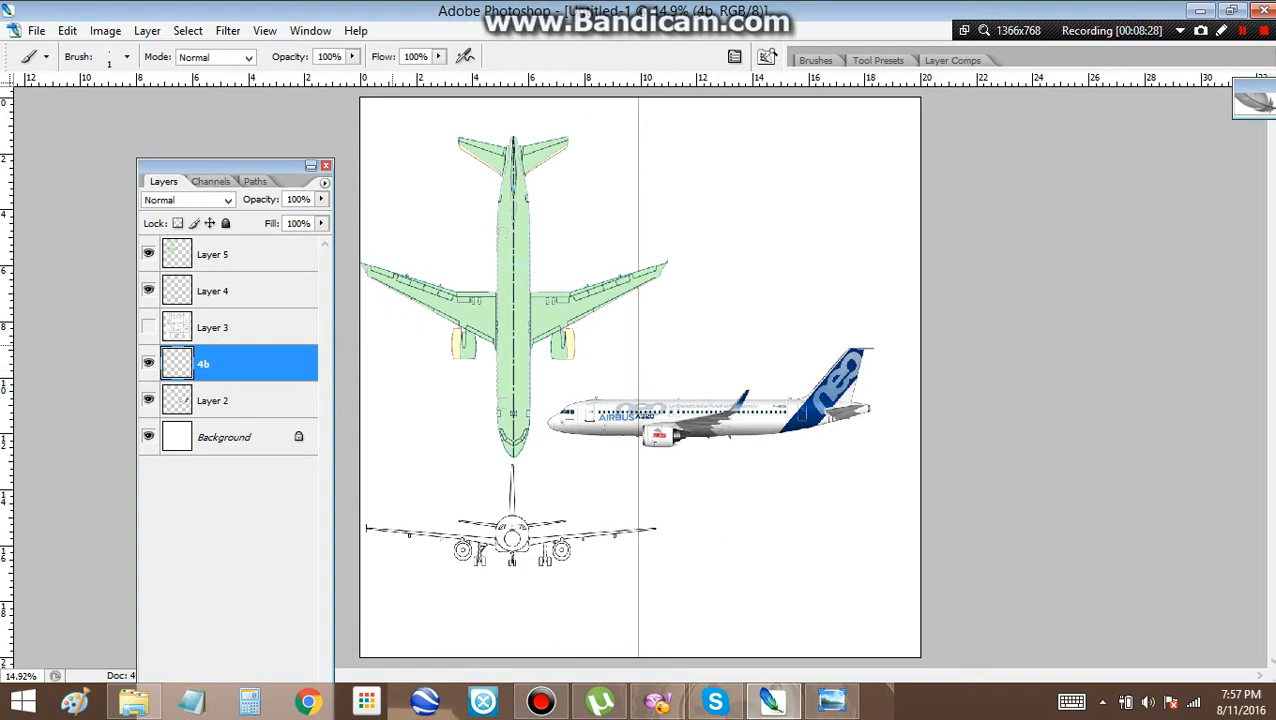
scroll(499, 286, up, 6)
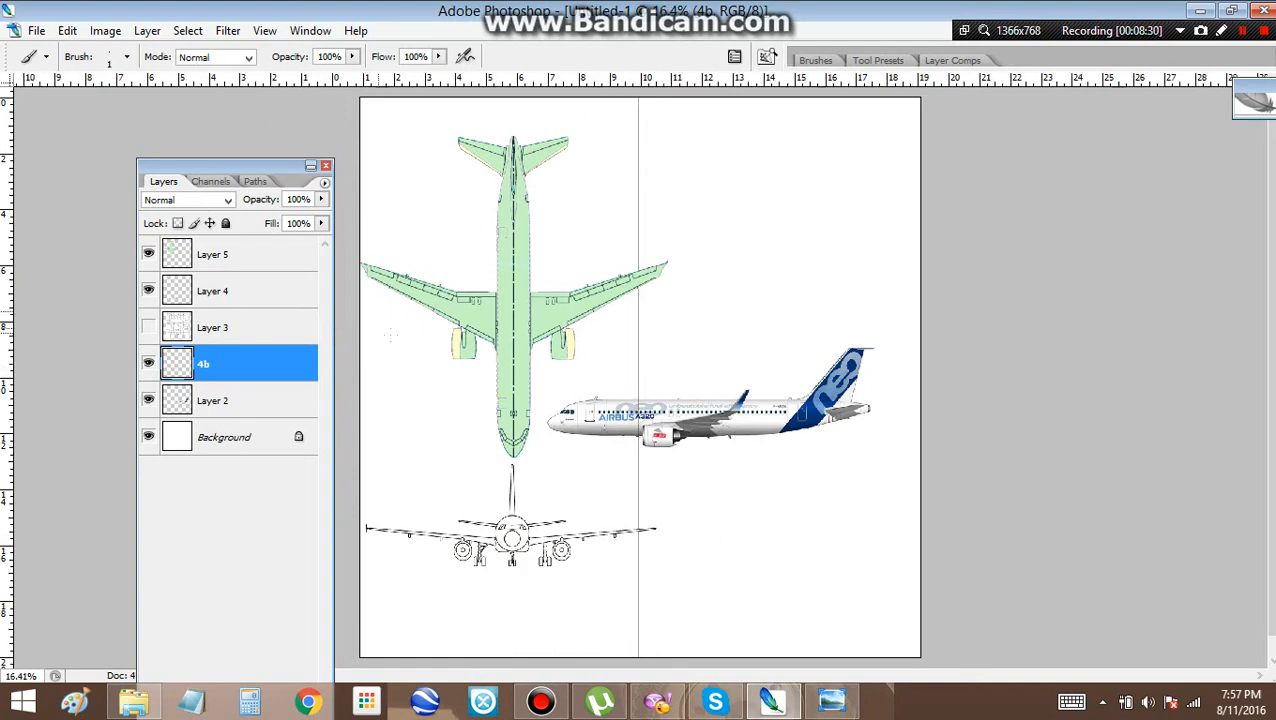
scroll(650, 280, up, 1)
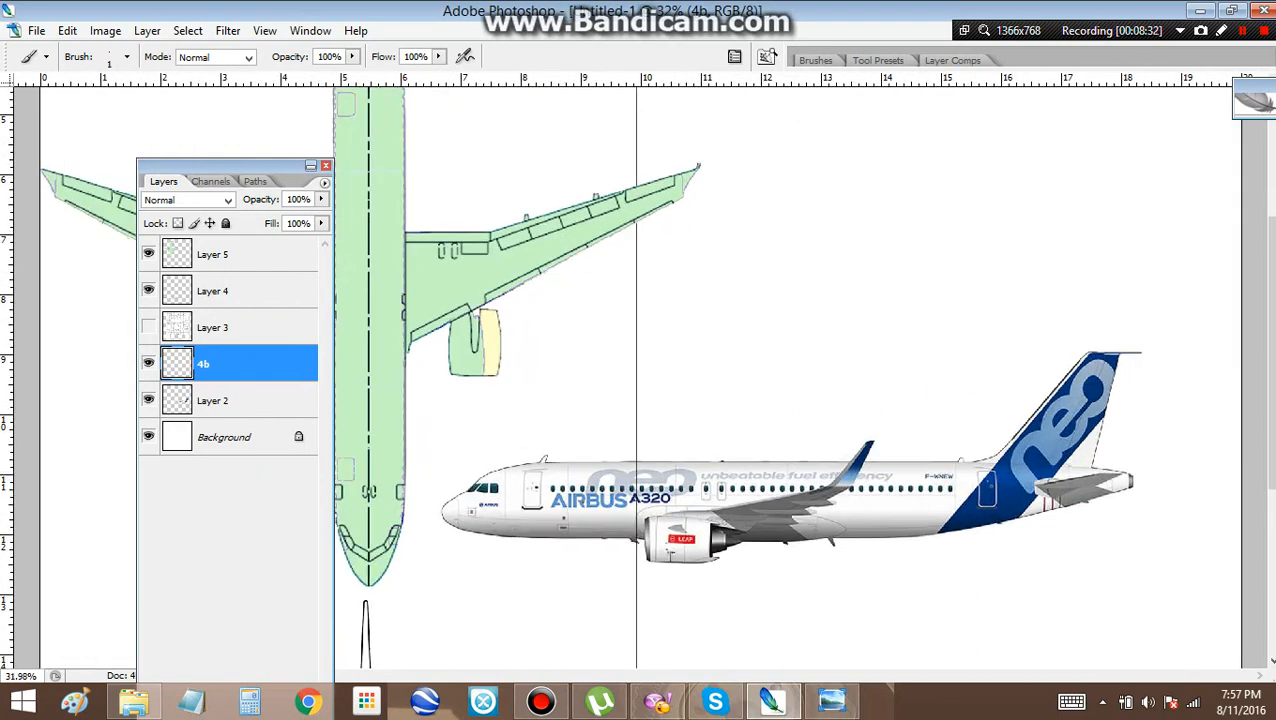
drag(232, 364, 232, 238)
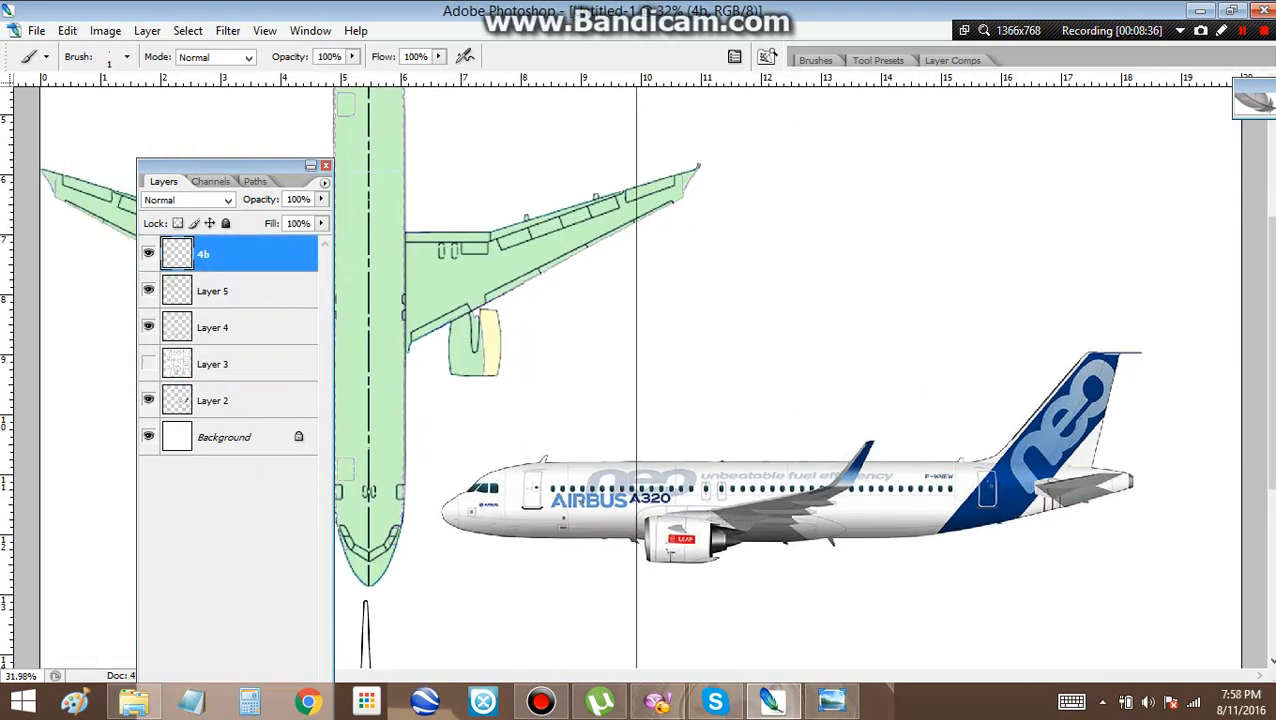
Move the Layer 5 top-view aircraft onto the vertical centre line over the side view, and back to the page's upper left
click(148, 290)
click(232, 290)
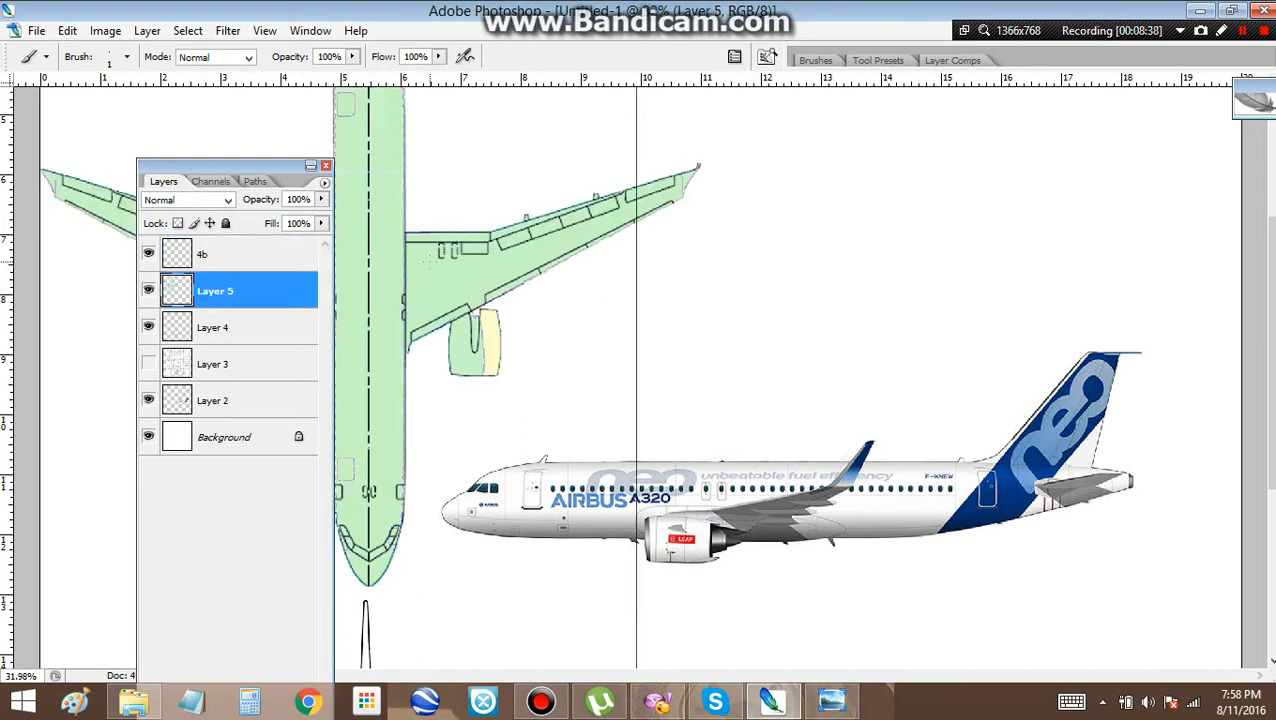
key(v)
mouse_move(387, 266)
mouse_down()
mouse_move(569, 304)
mouse_move(667, 346)
mouse_move(655, 346)
mouse_up()
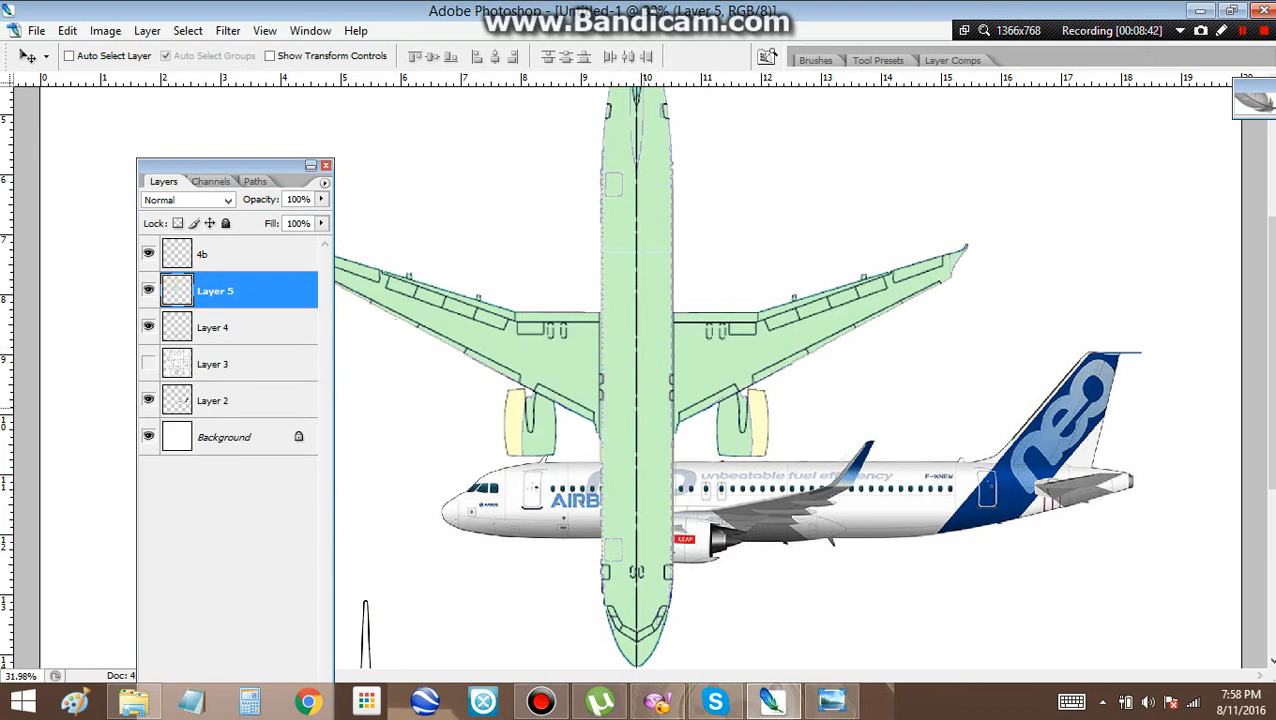
scroll(745, 225, up, 3)
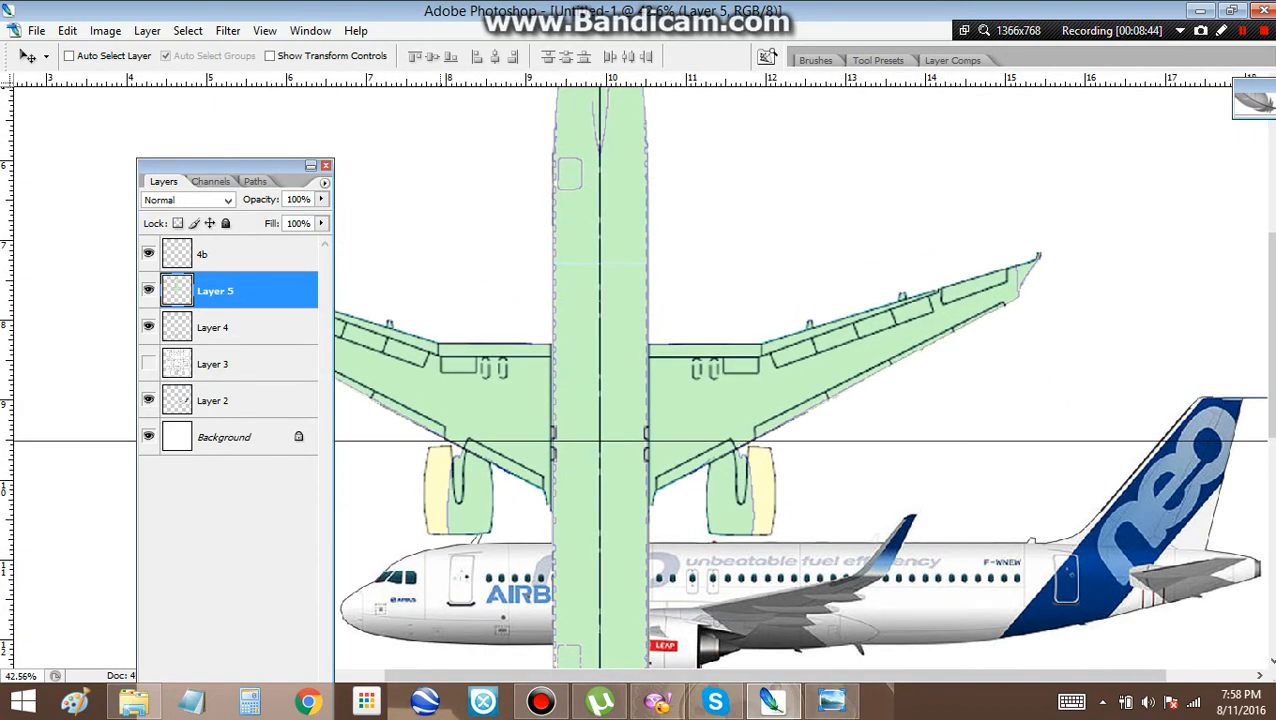
drag(745, 225, 741, 283)
scroll(741, 283, down, 10)
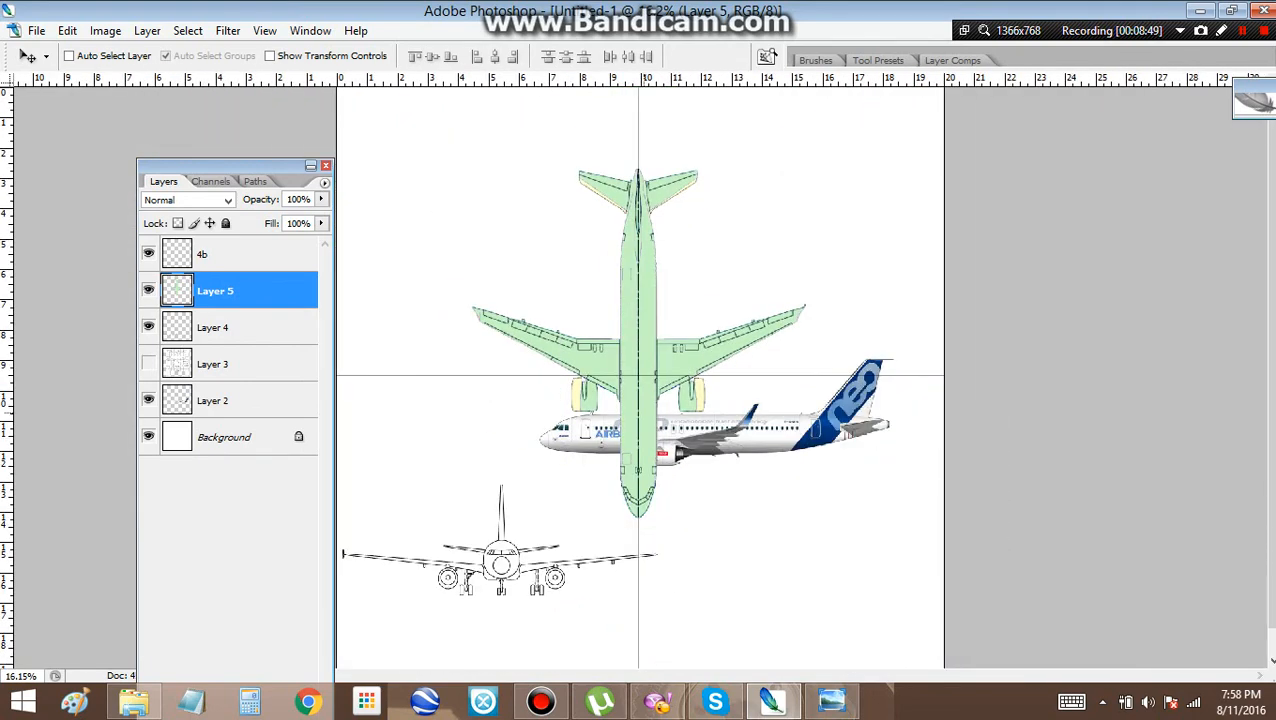
drag(638, 300, 509, 218)
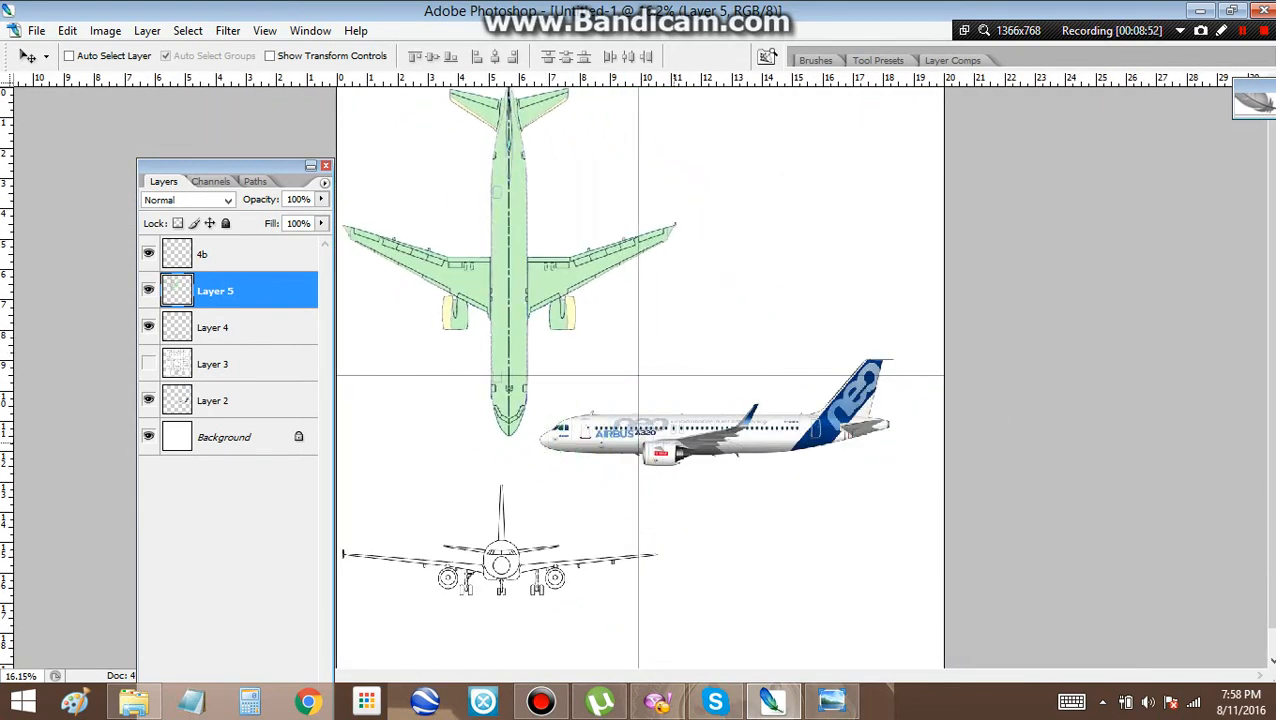
Lower the Layer 5 top view slightly, and move the Layer 4 front view onto the vertical centre line above the side view
drag(692, 449, 686, 490)
click(237, 328)
drag(717, 428, 873, 236)
drag(500, 362, 480, 362)
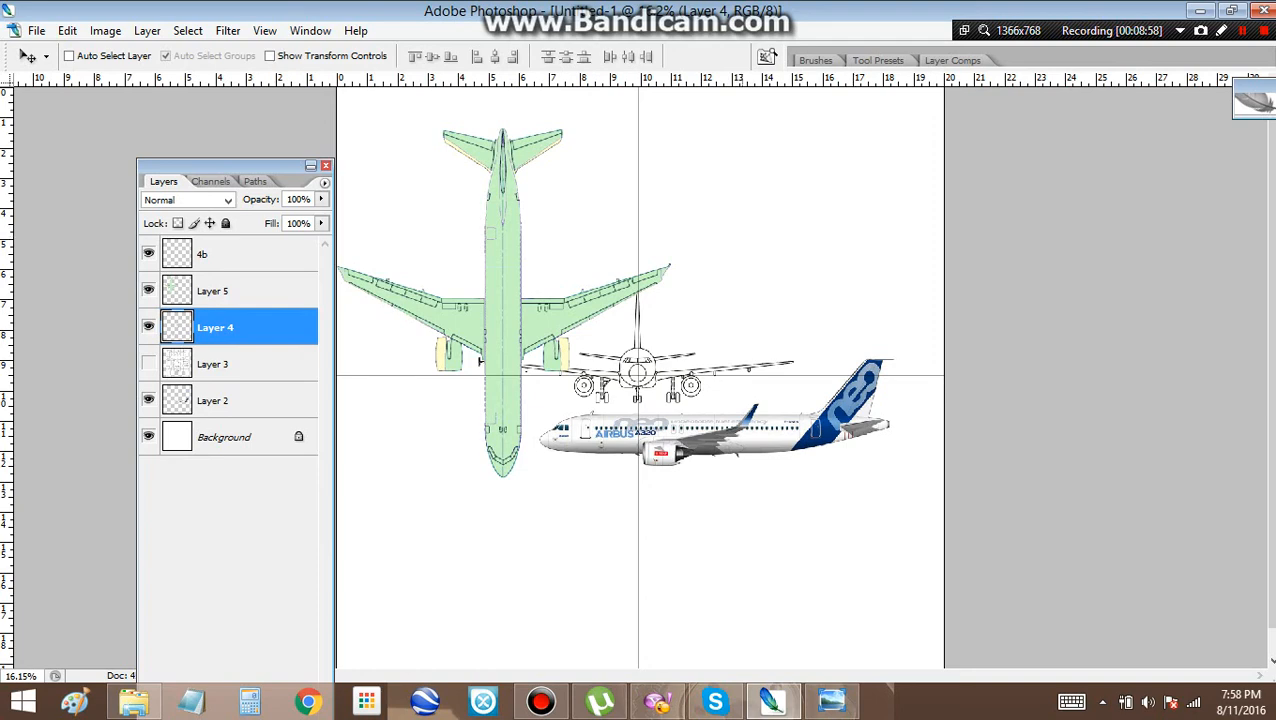
scroll(673, 376, up, 11)
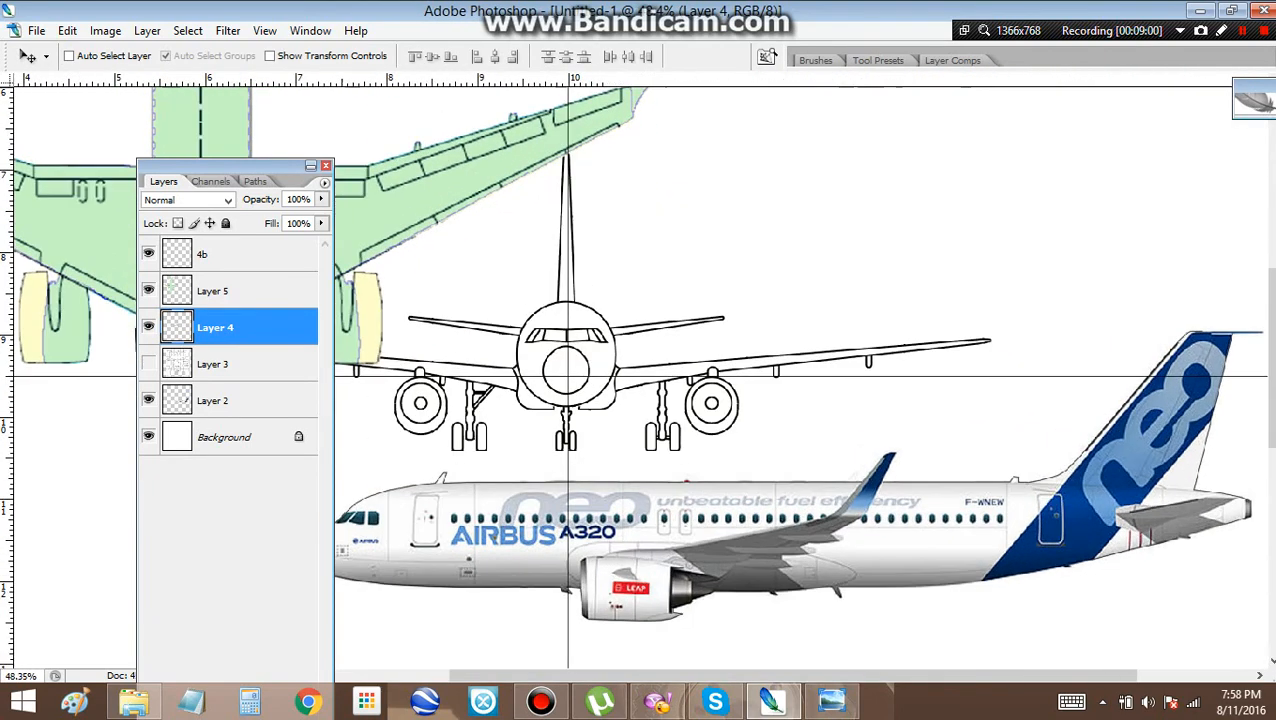
Lower the Layer 4 front view along the vertical centre line until it overlaps the side view, and move it back beneath the top view
key(Down)
key(Down)
key(Down)
key(Down)
key(Down)
key(Down)
key(Down)
key(Down)
key(Down)
key(Down)
key(Down)
key(Down)
key(Down)
key(Down)
key(Down)
key(Down)
key(Down)
key(Down)
key(Down)
key(Down)
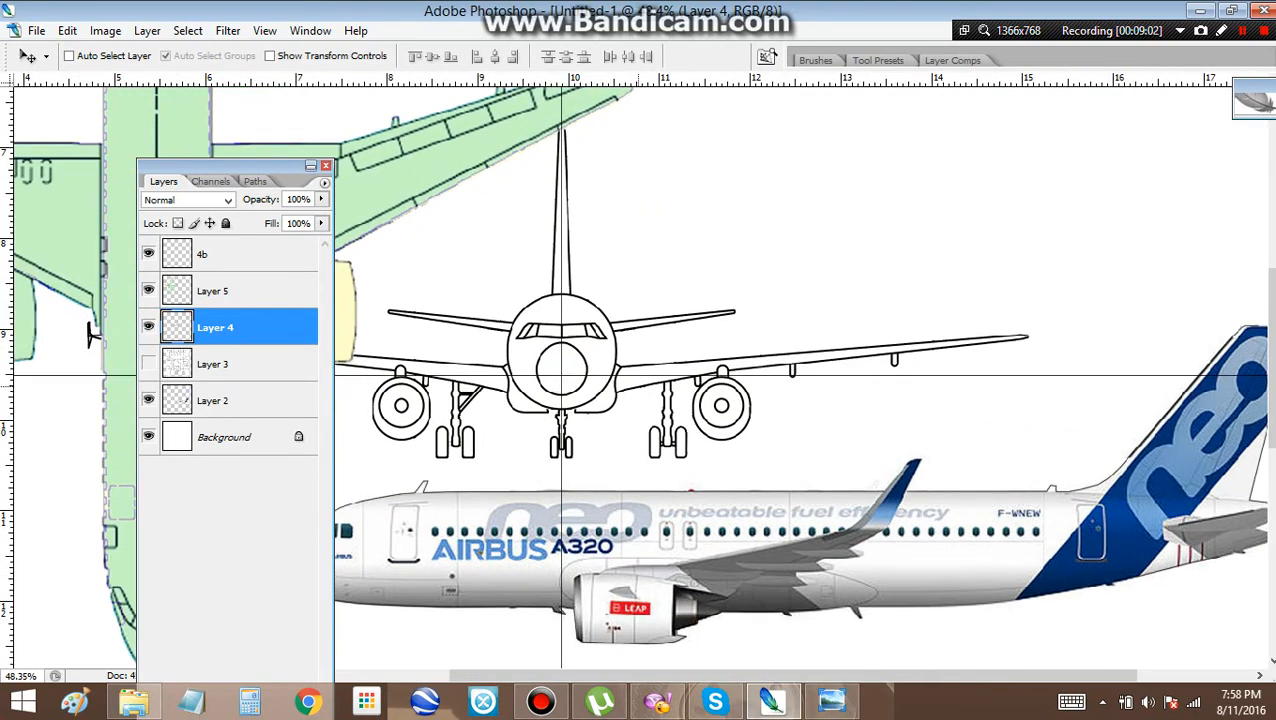
key(Down)
key(Down)
key(Down)
key(Down)
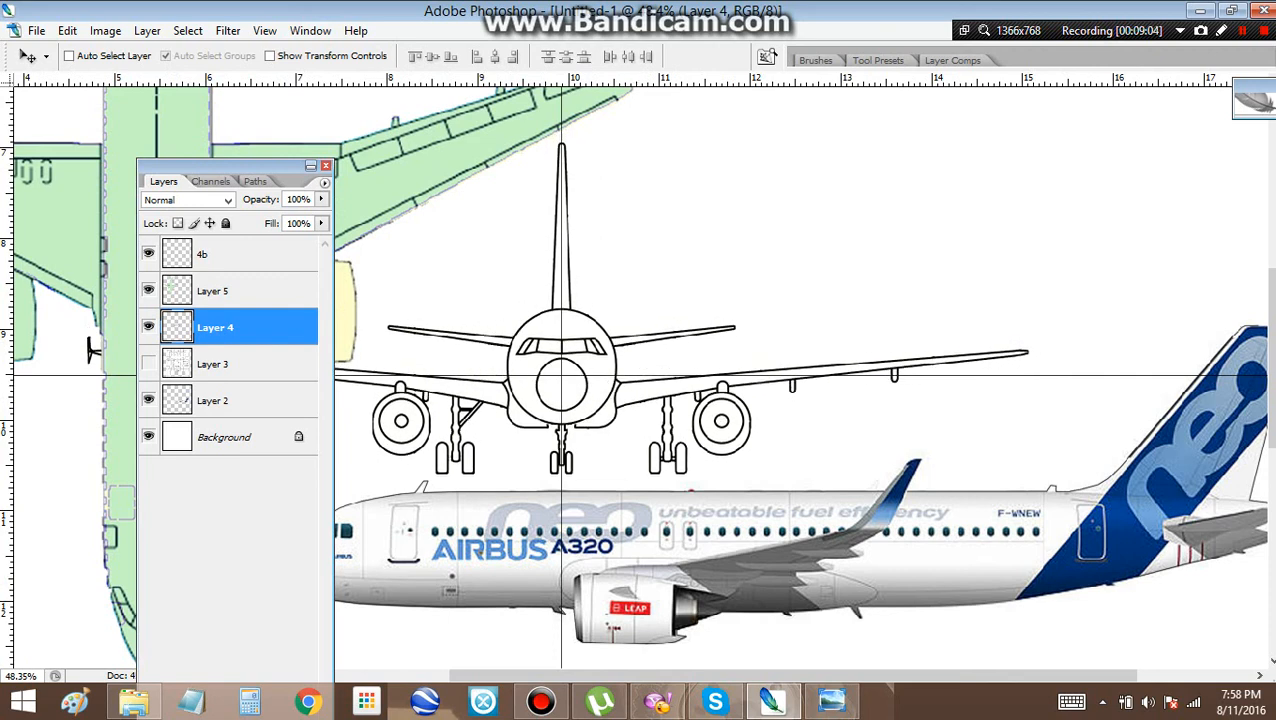
drag(225, 166, 1189, 281)
key(Down)
key(Down)
key(Down)
key(Down)
key(Down)
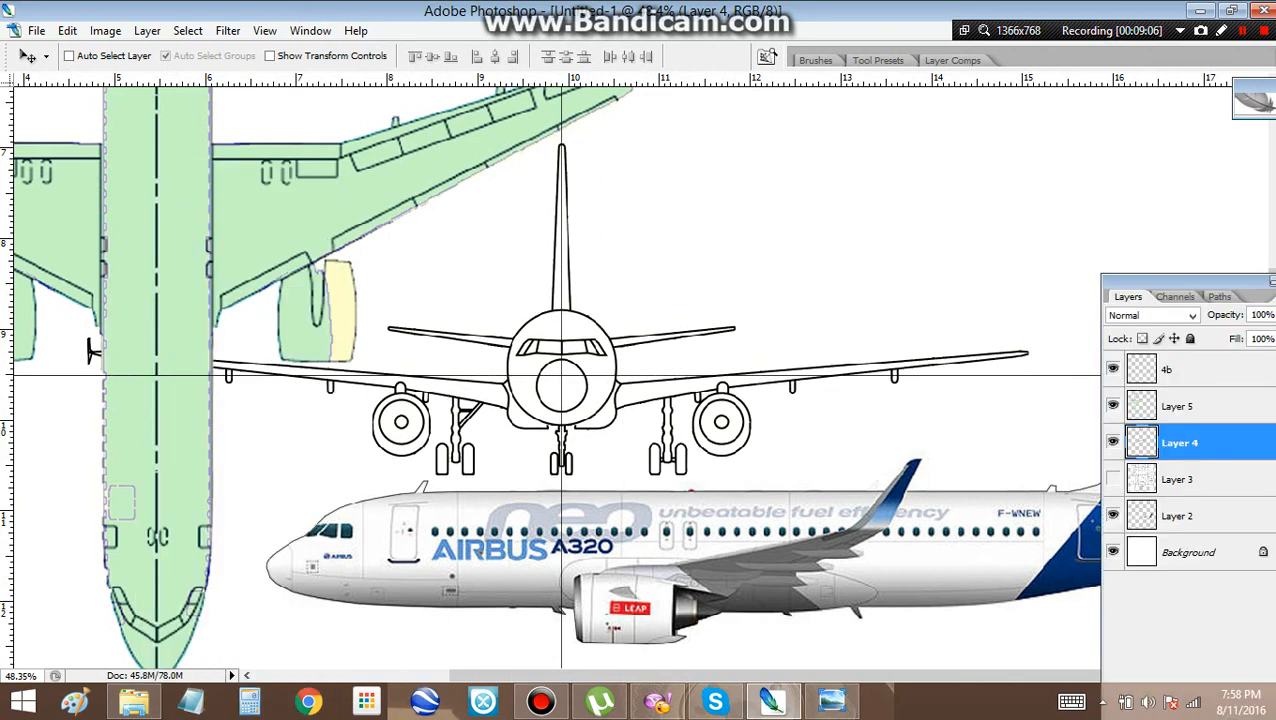
drag(90, 352, 93, 401)
key(Down)
key(Down)
key(Down)
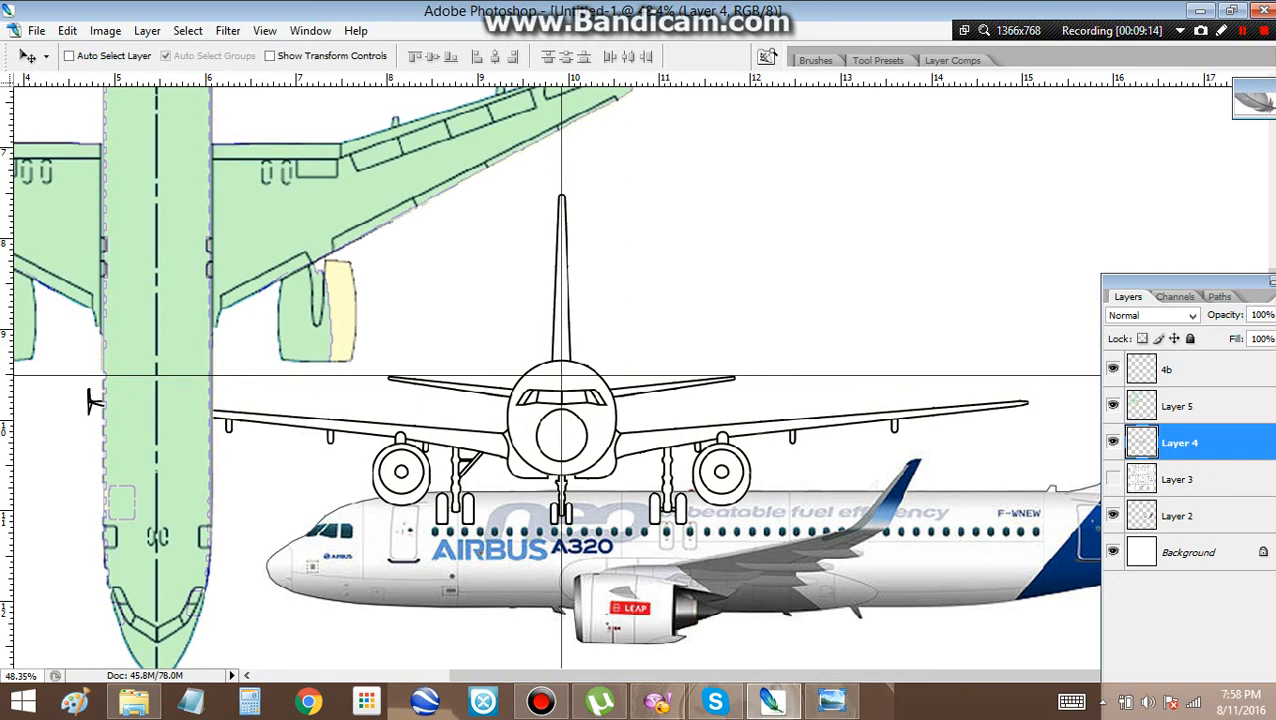
scroll(560, 376, down, 10)
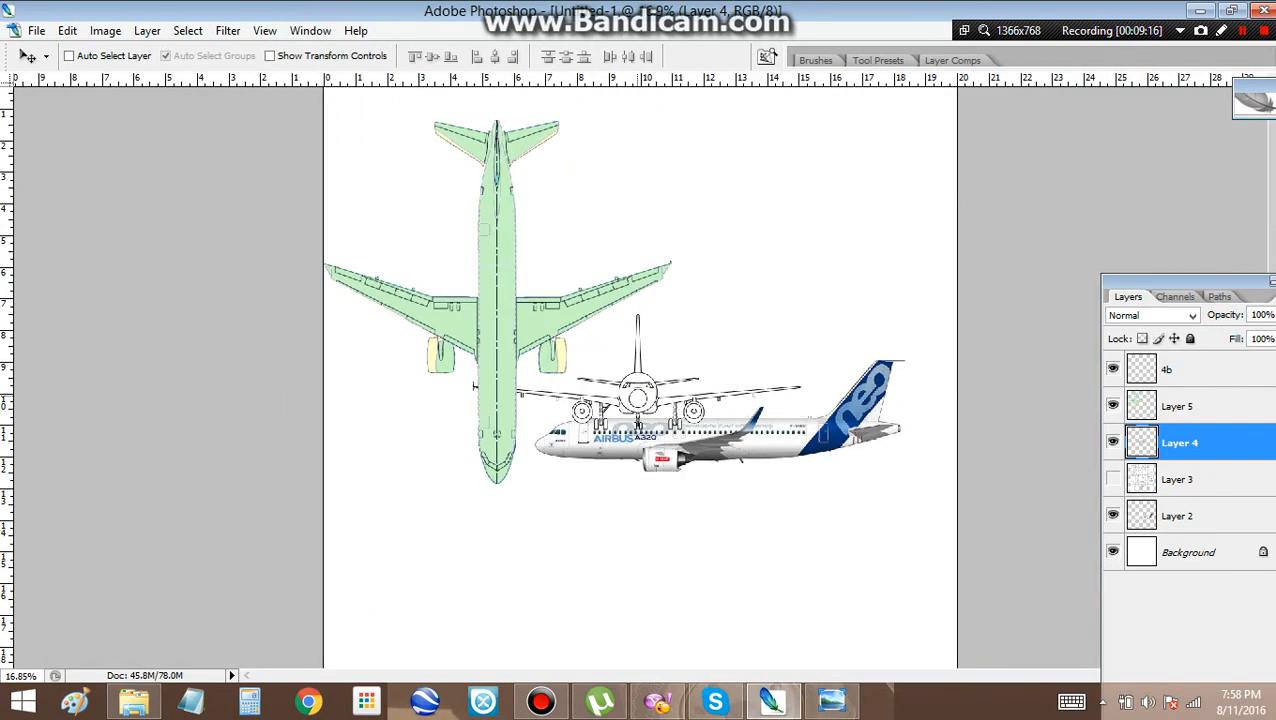
drag(474, 385, 330, 562)
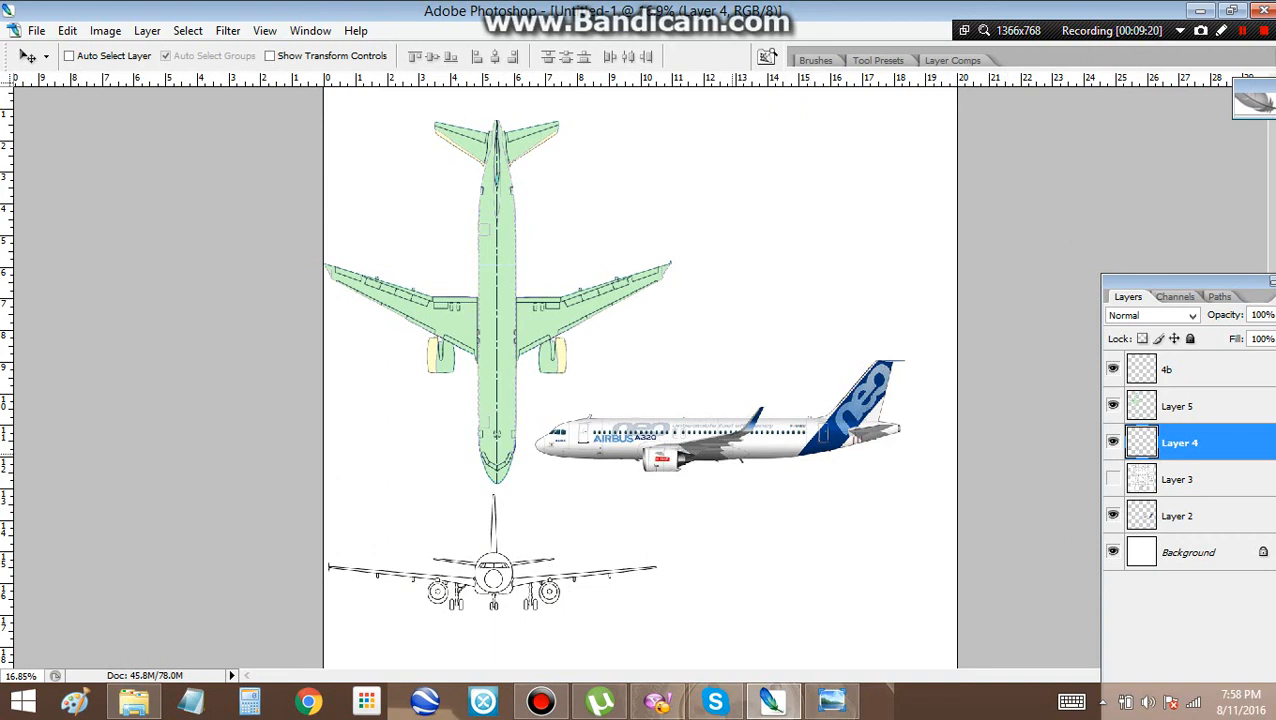
Move the Layer 2 side view up so the horizontal centre line runs through its nose
click(1180, 516)
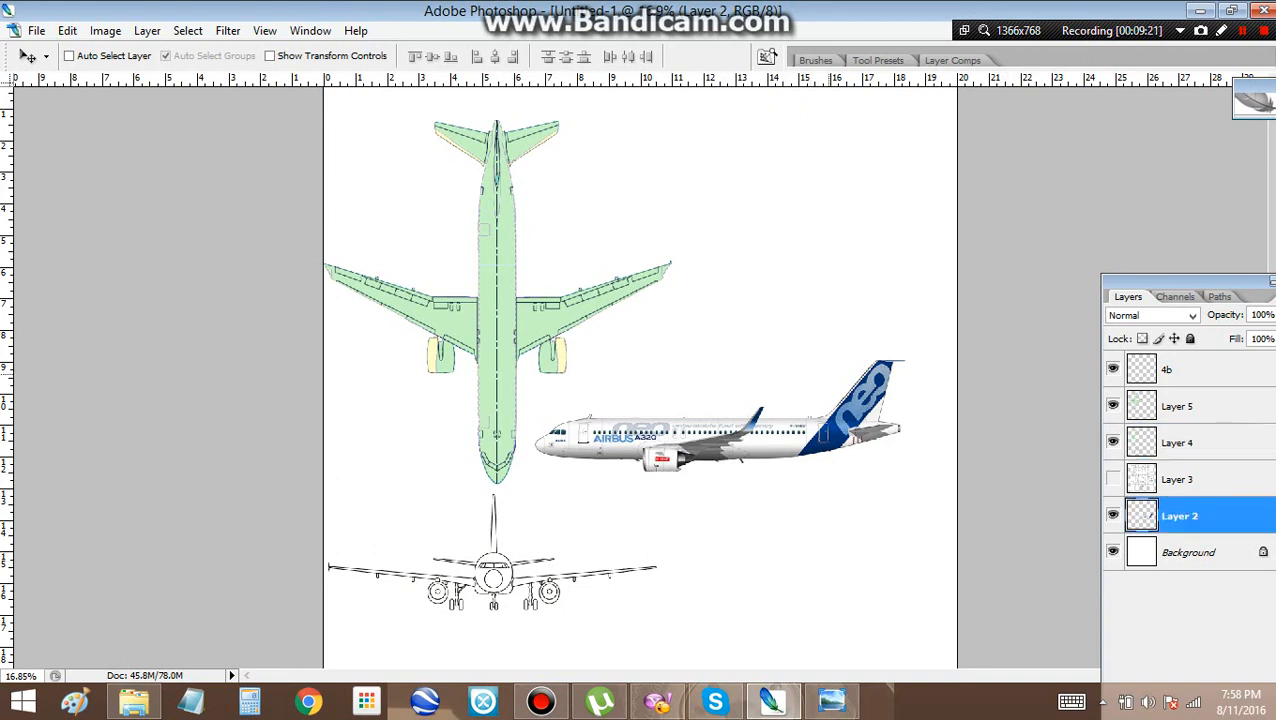
scroll(636, 446, up, 2)
drag(713, 434, 661, 323)
scroll(650, 344, up, 3)
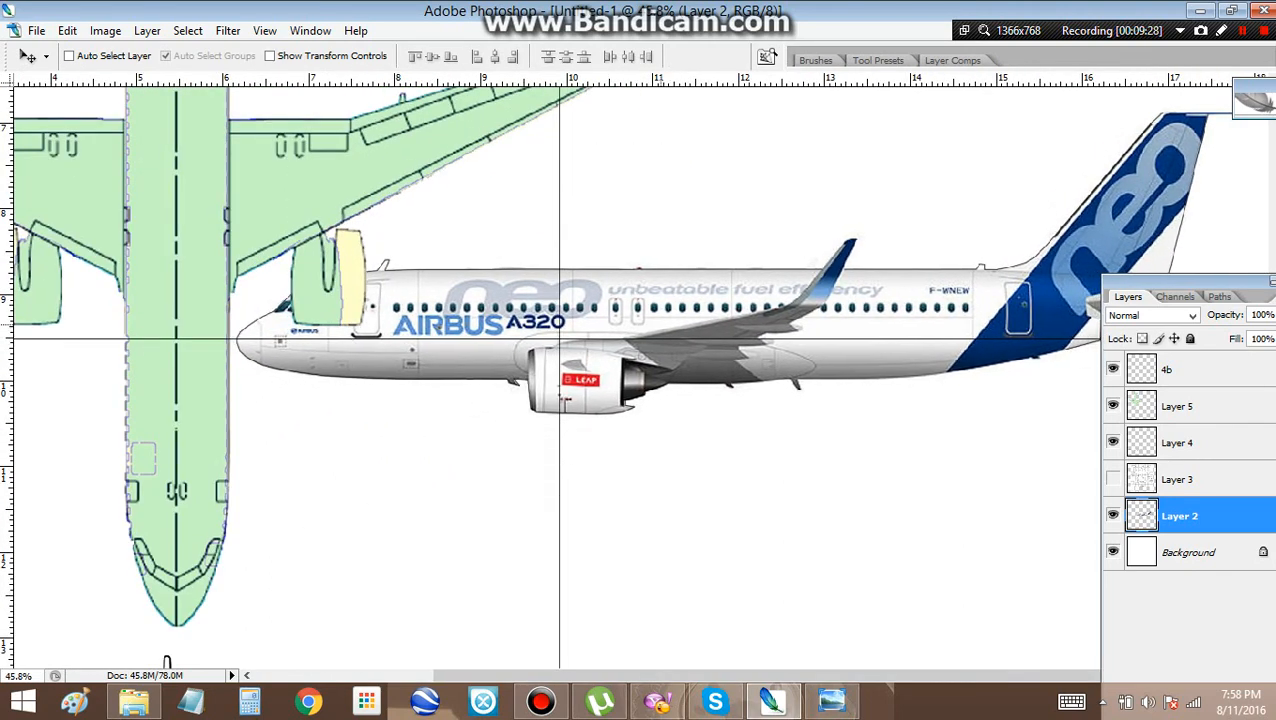
scroll(559, 341, up, 3)
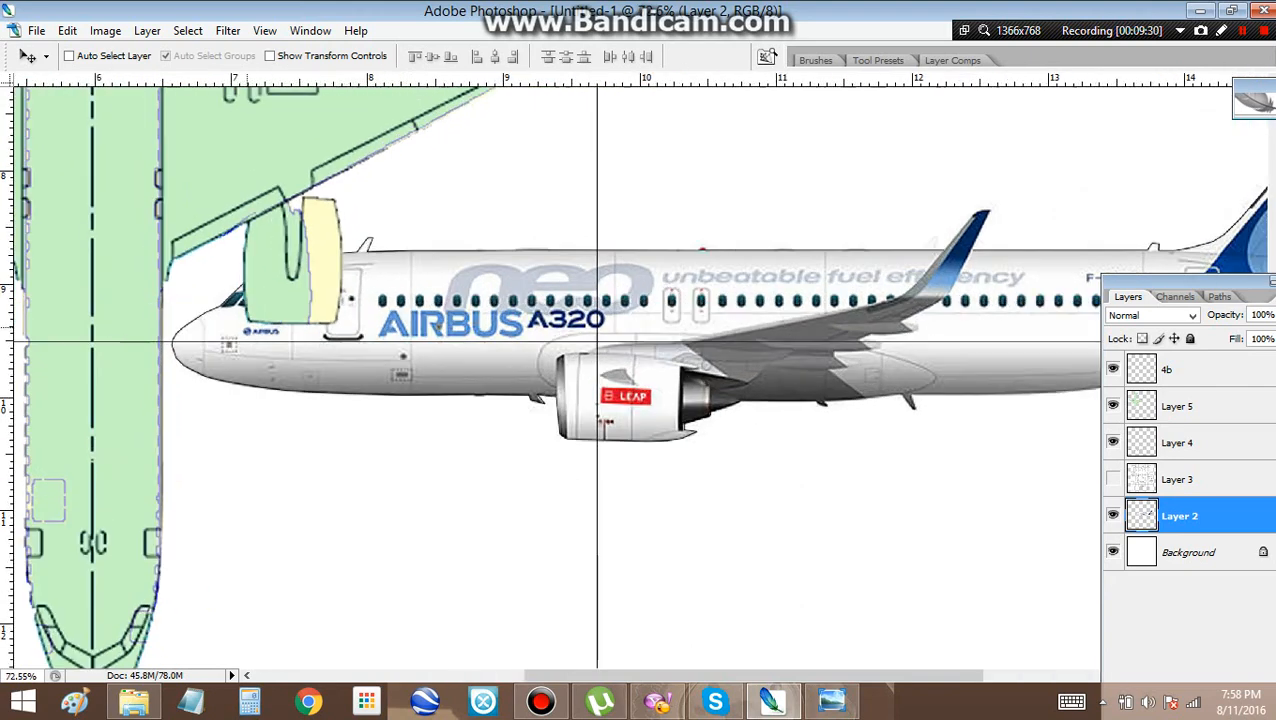
Shift the side view back and forth along the horizontal centre line, and place it at the page's lower left beneath the front view
drag(438, 326, 683, 326)
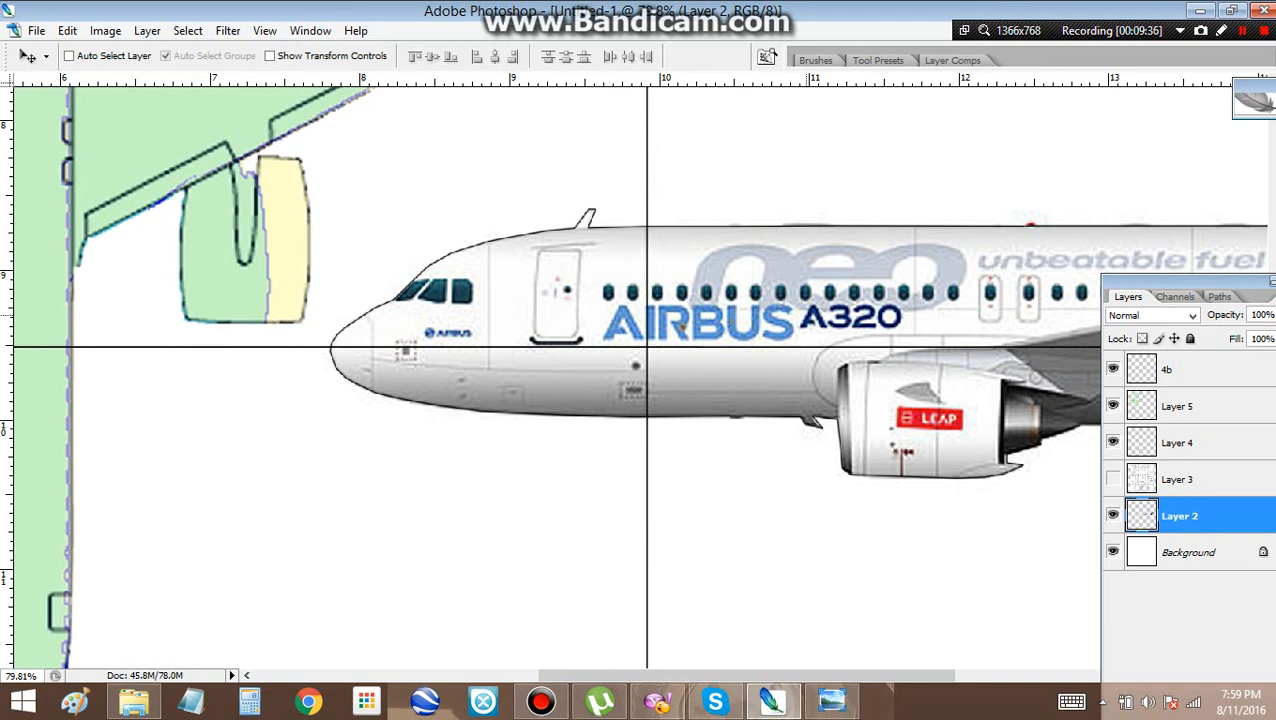
drag(683, 327, 460, 327)
scroll(460, 327, down, 1)
scroll(635, 366, down, 16)
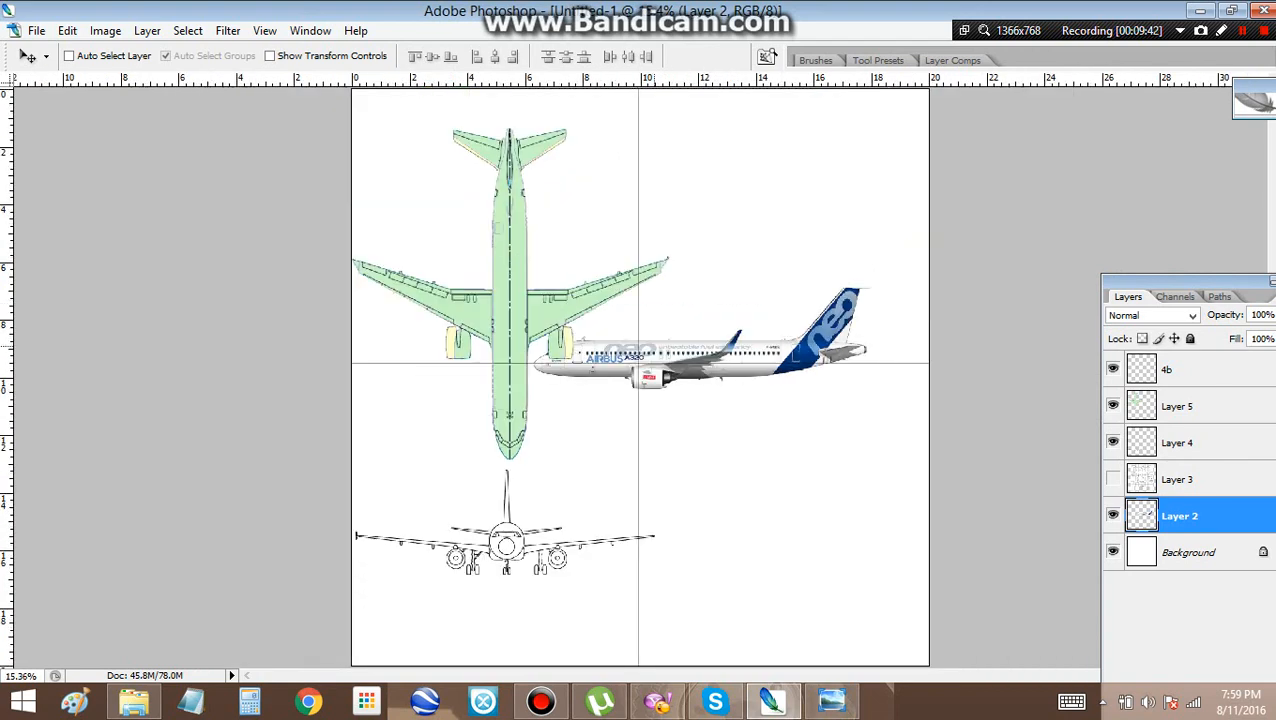
drag(700, 355, 523, 610)
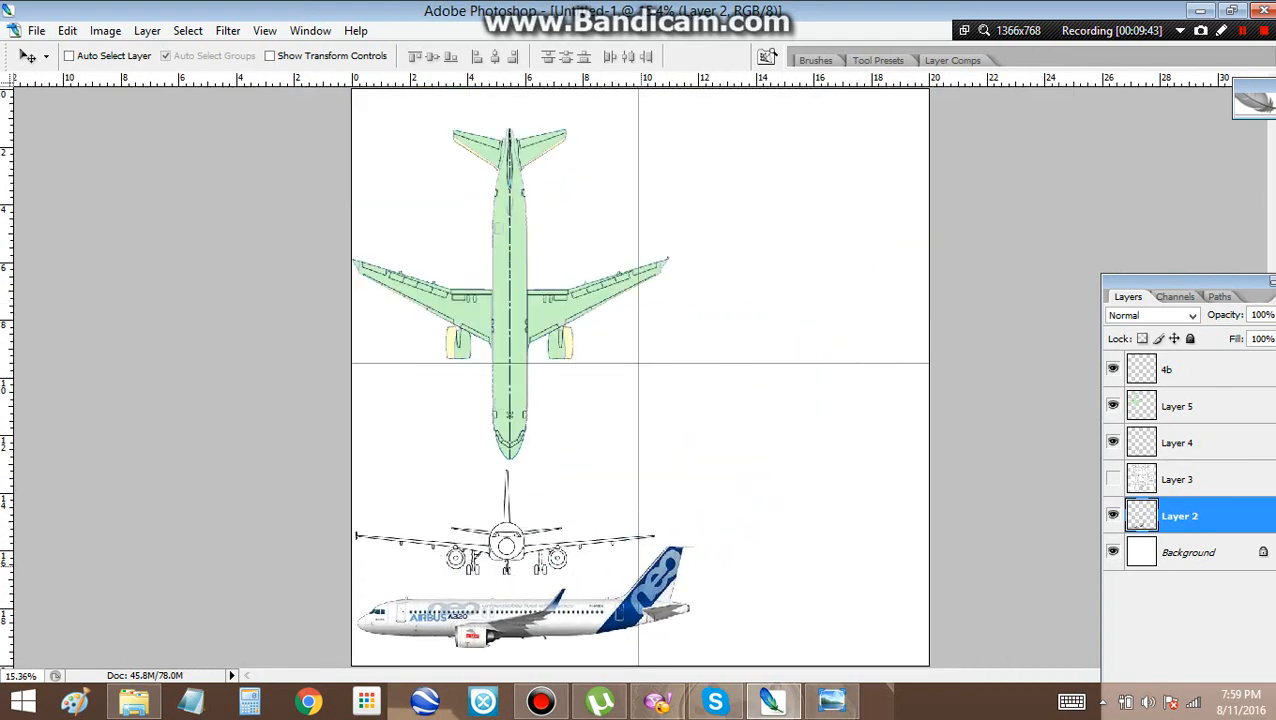
Delete the centre-line layer 4b and the hidden Layer 3
right_click(1166, 369)
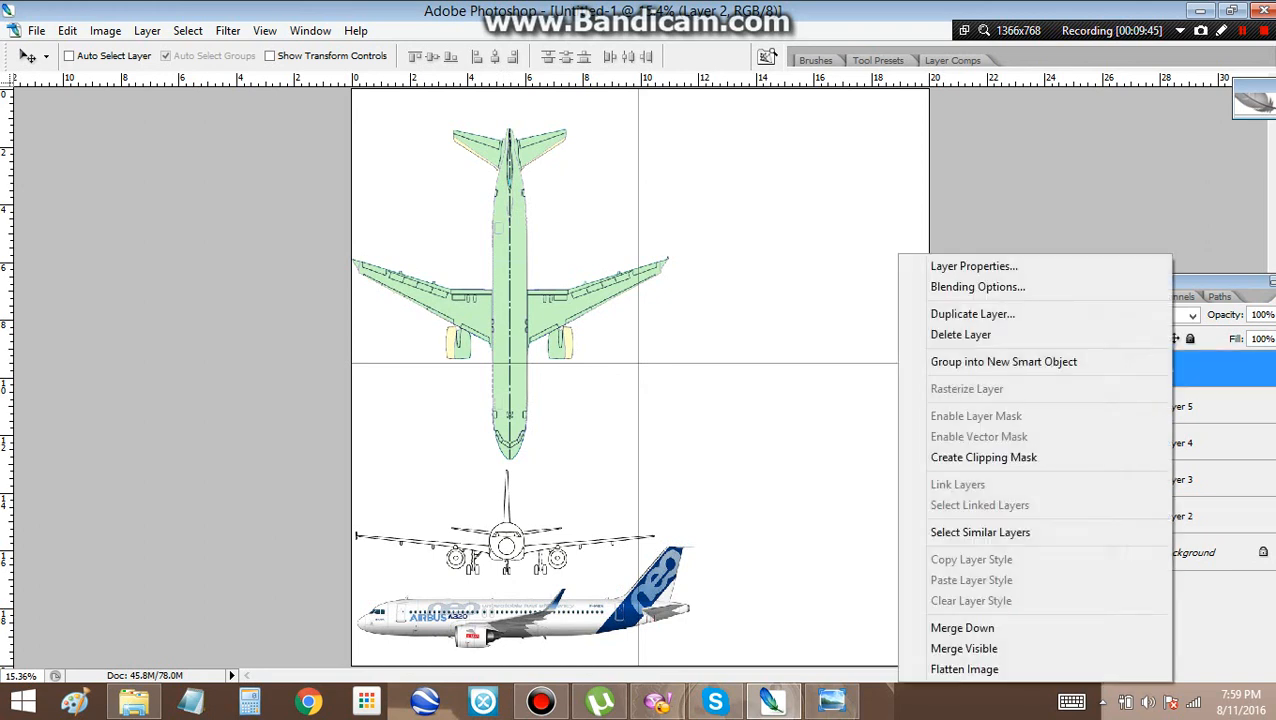
click(968, 333)
right_click(1176, 442)
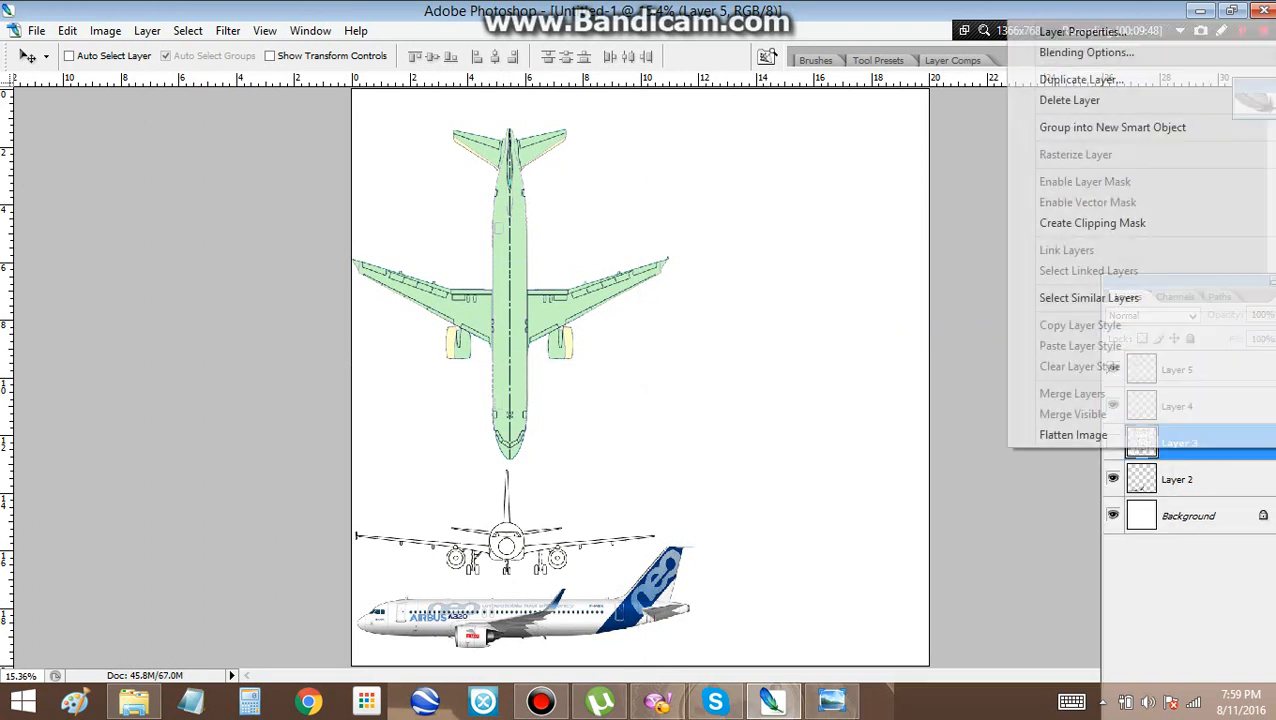
click(1050, 101)
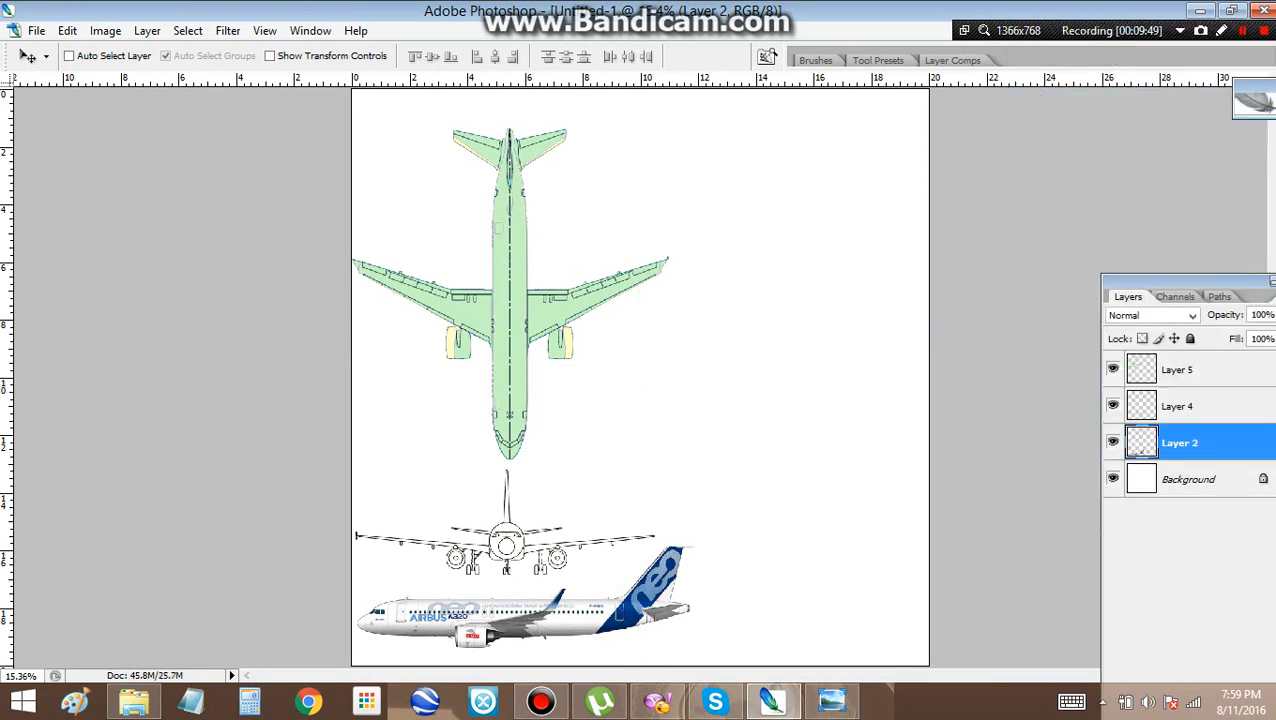
Select Layer 4 and Layer 5 together
click(1180, 406)
ctrl+click(1180, 370)
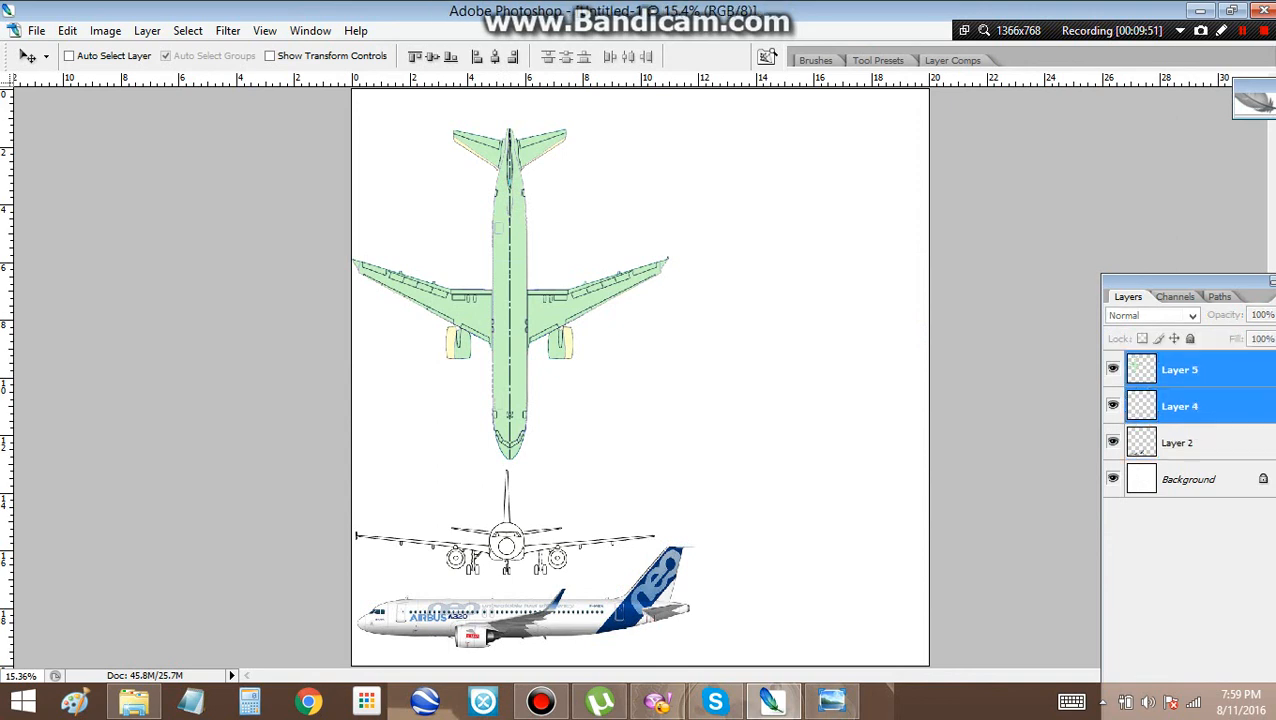